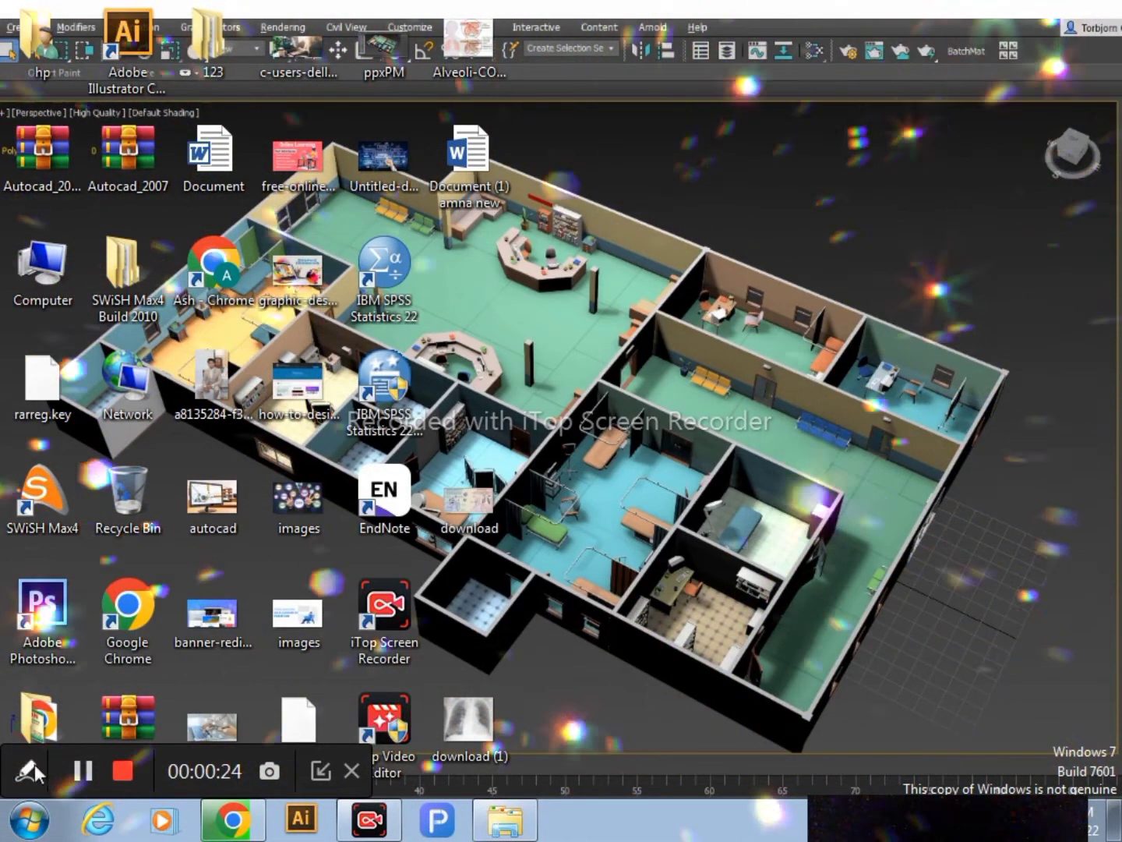
Switch to the Chrome window showing the bta77 site's WordPress Dashboard
{"action": "key", "text": "alt+Tab"}
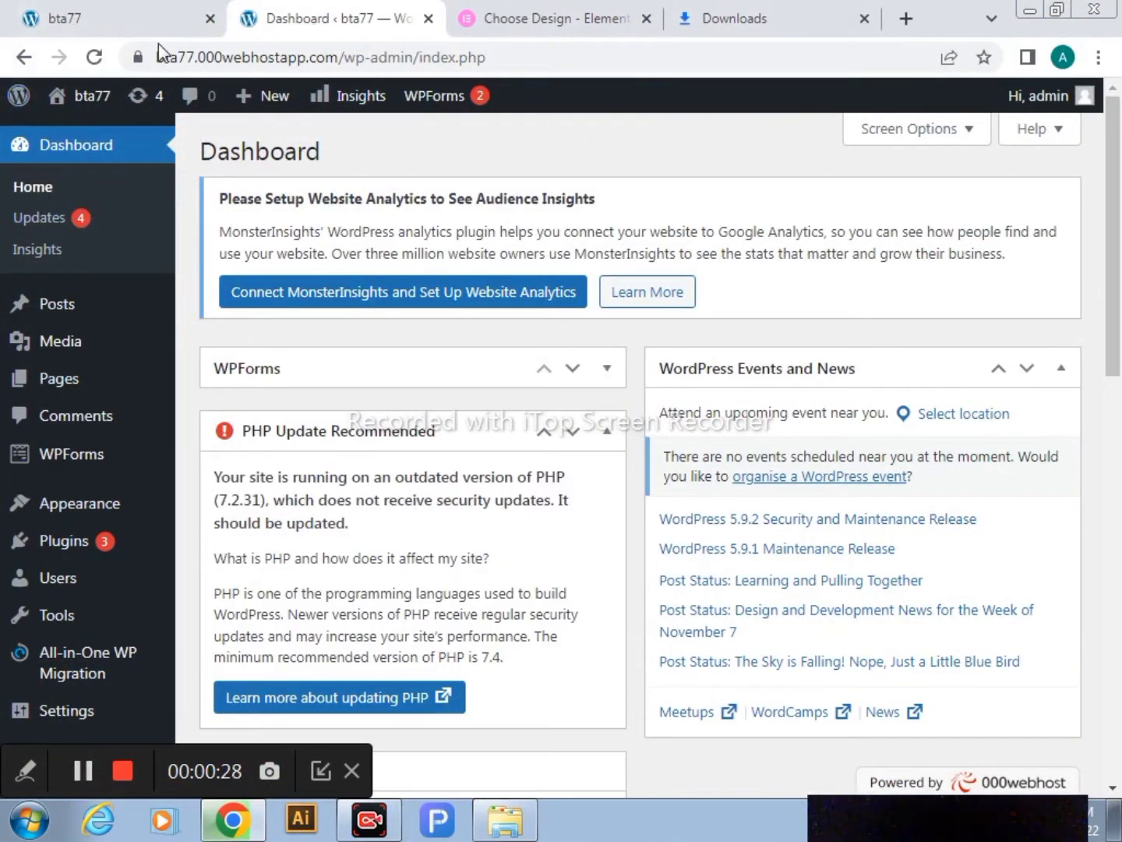
Start a new blank page from Pages > Add New in the admin sidebar
{"action": "scroll", "coordinate": [580, 389], "scroll_direction": "down", "scroll_amount": 2}
{"action": "scroll", "coordinate": [545, 382], "scroll_direction": "up", "scroll_amount": 2}
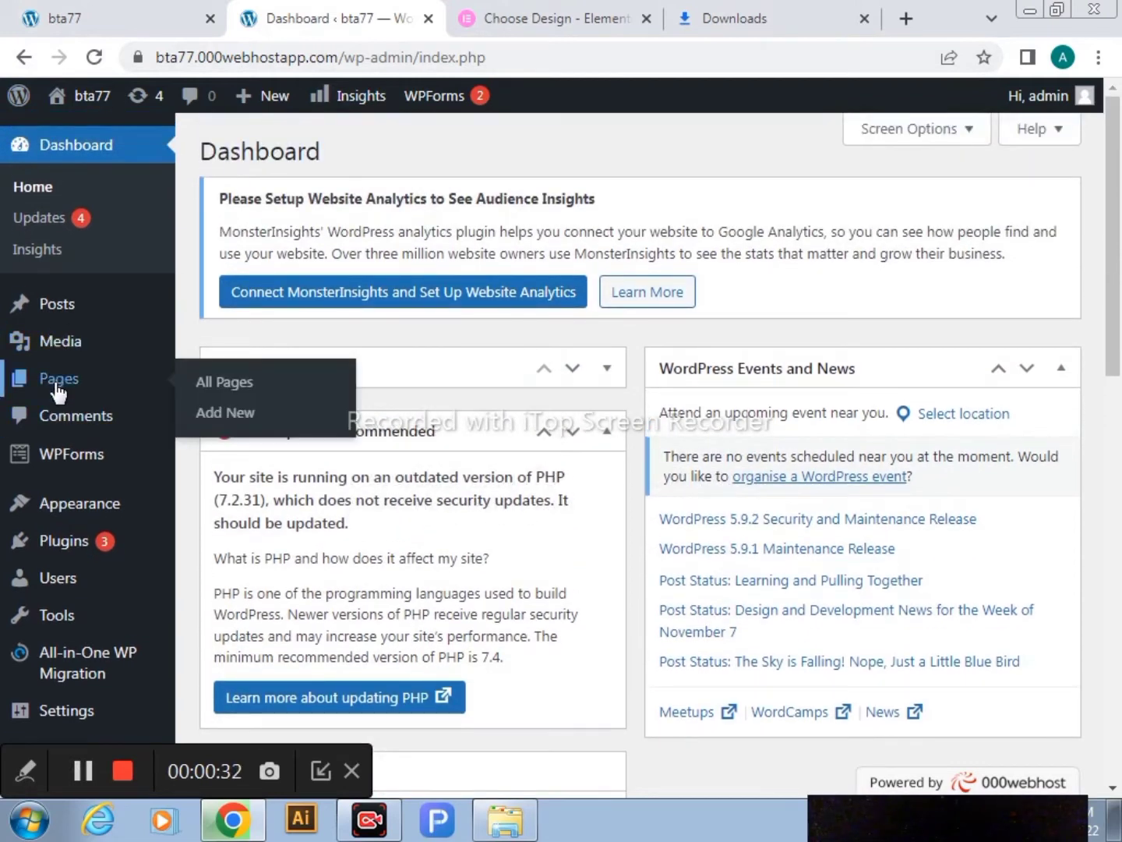
{"action": "mouse_move", "coordinate": [38, 392]}
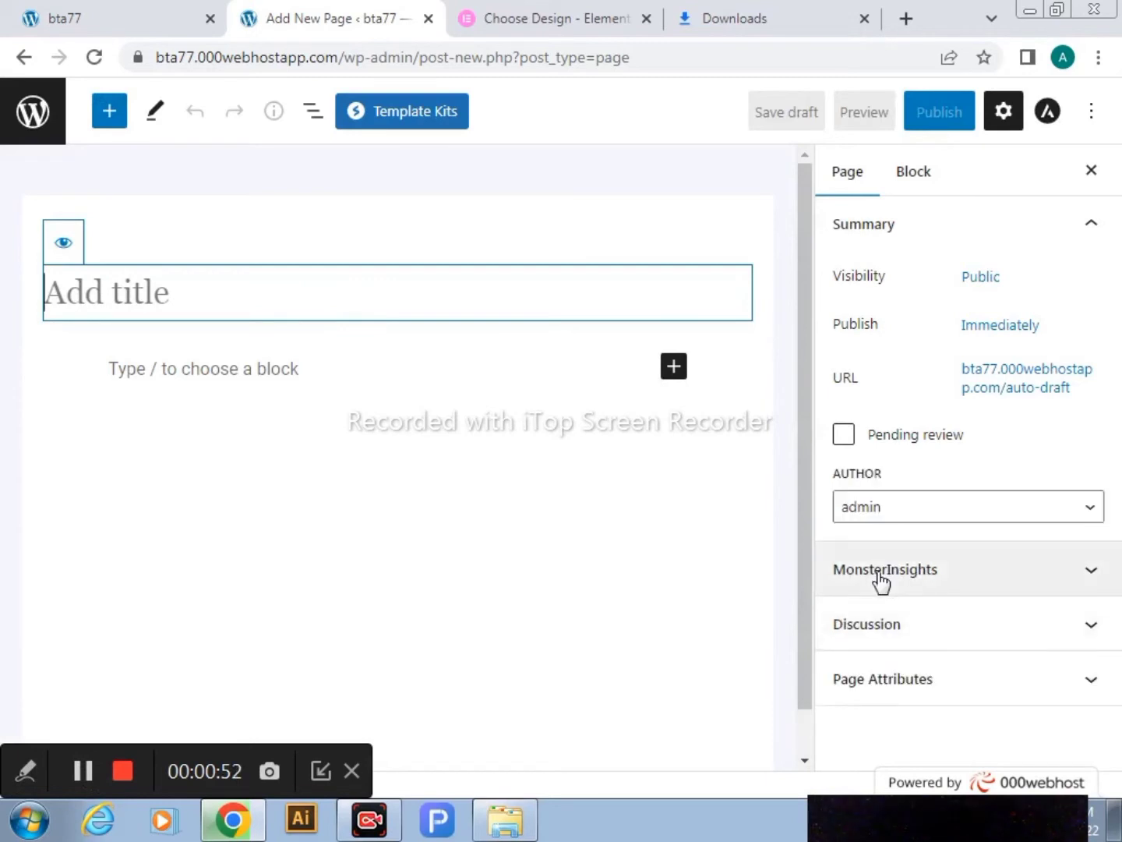
Title the page 'Gallery' and add a Gallery block that picks images from the Media Library
{"action": "type", "text": "Gallery"}
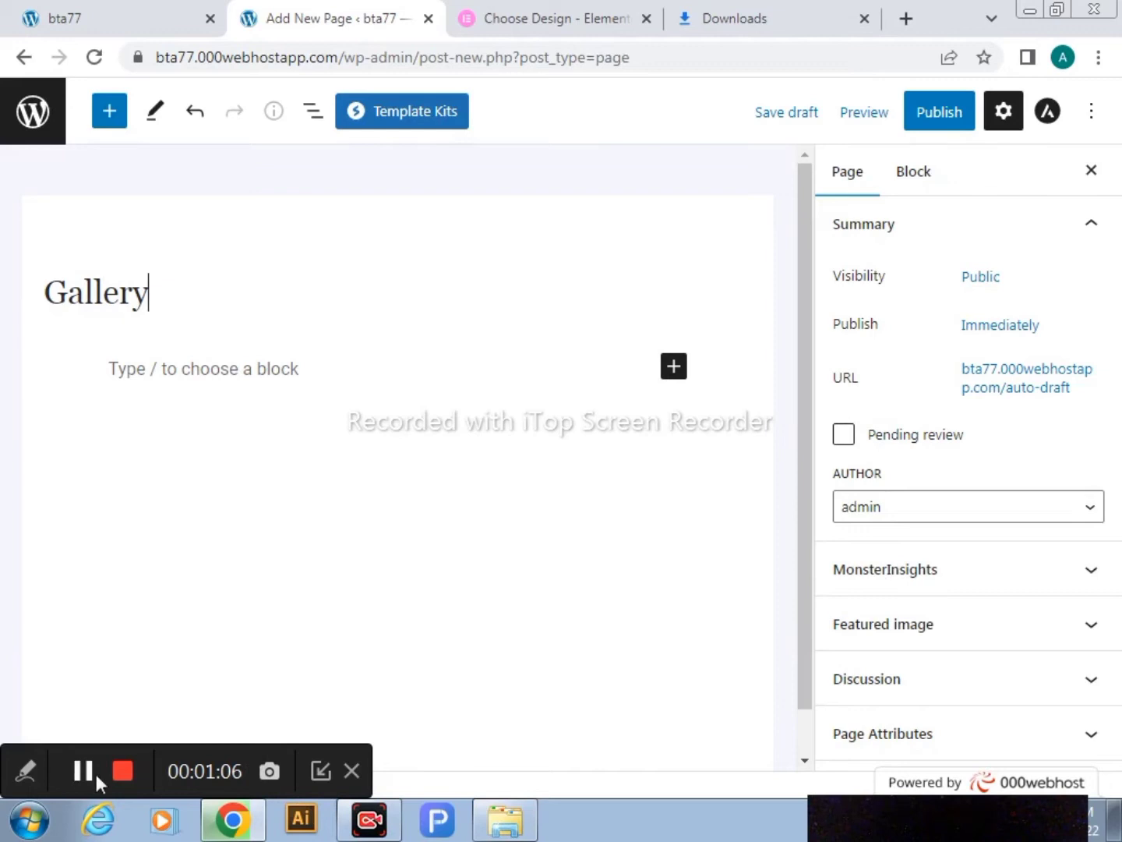
{"action": "left_click", "coordinate": [673, 366]}
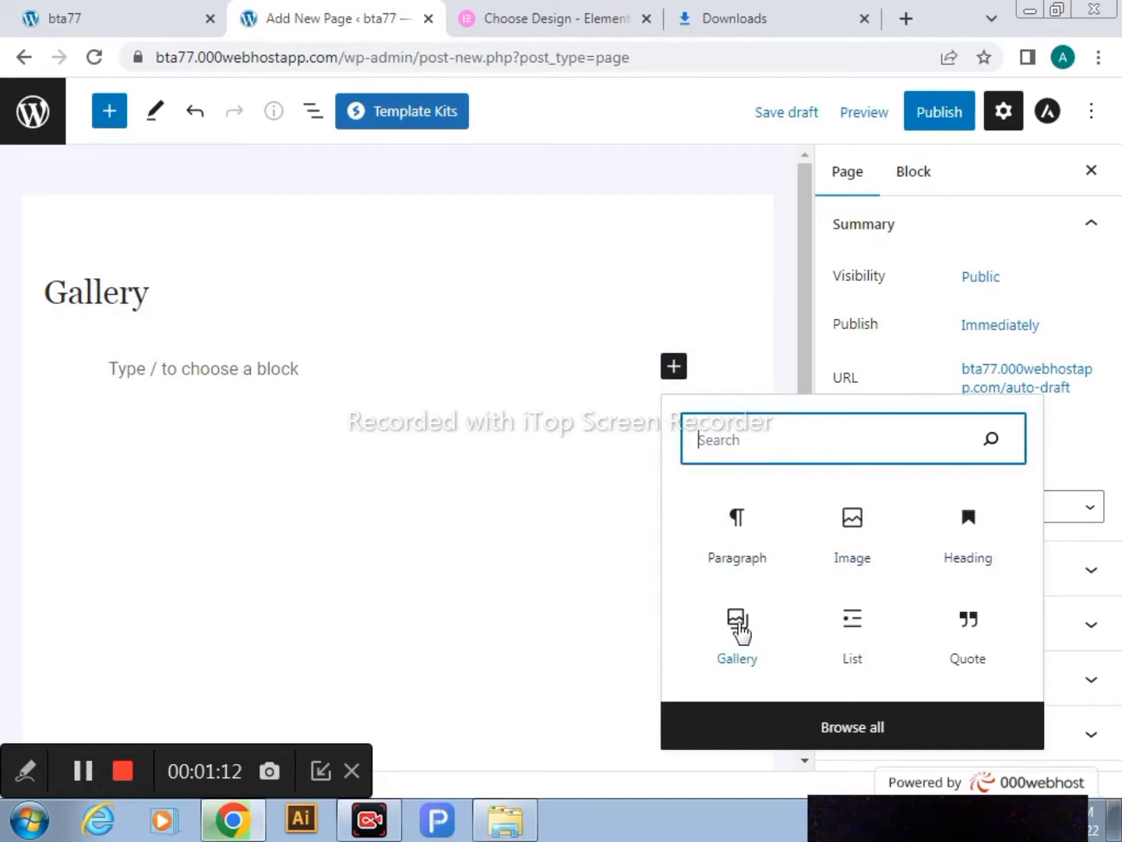
{"action": "left_click", "coordinate": [737, 625]}
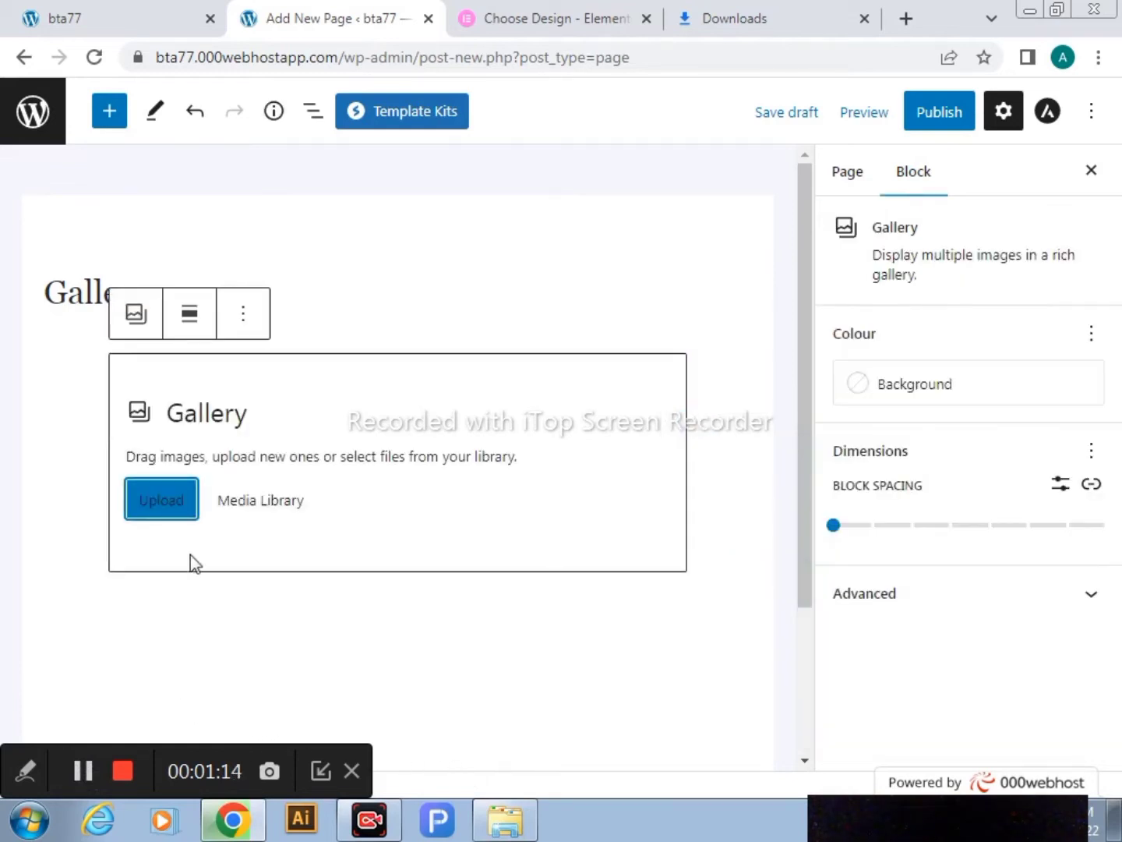
{"action": "left_click", "coordinate": [261, 507]}
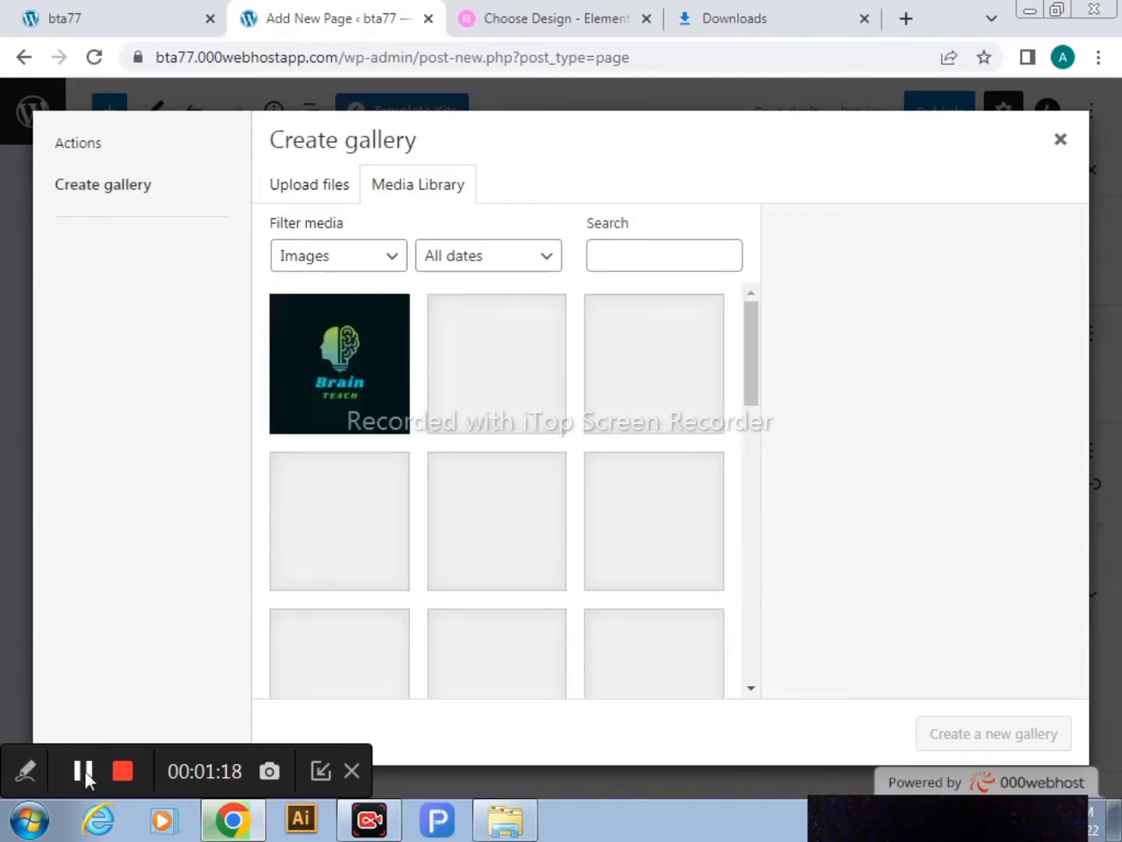
Upload the green TOP 5 COURSES illustration to the media library
{"action": "scroll", "coordinate": [558, 411], "scroll_direction": "down", "scroll_amount": 5}
{"action": "scroll", "coordinate": [571, 386], "scroll_direction": "up", "scroll_amount": 5}
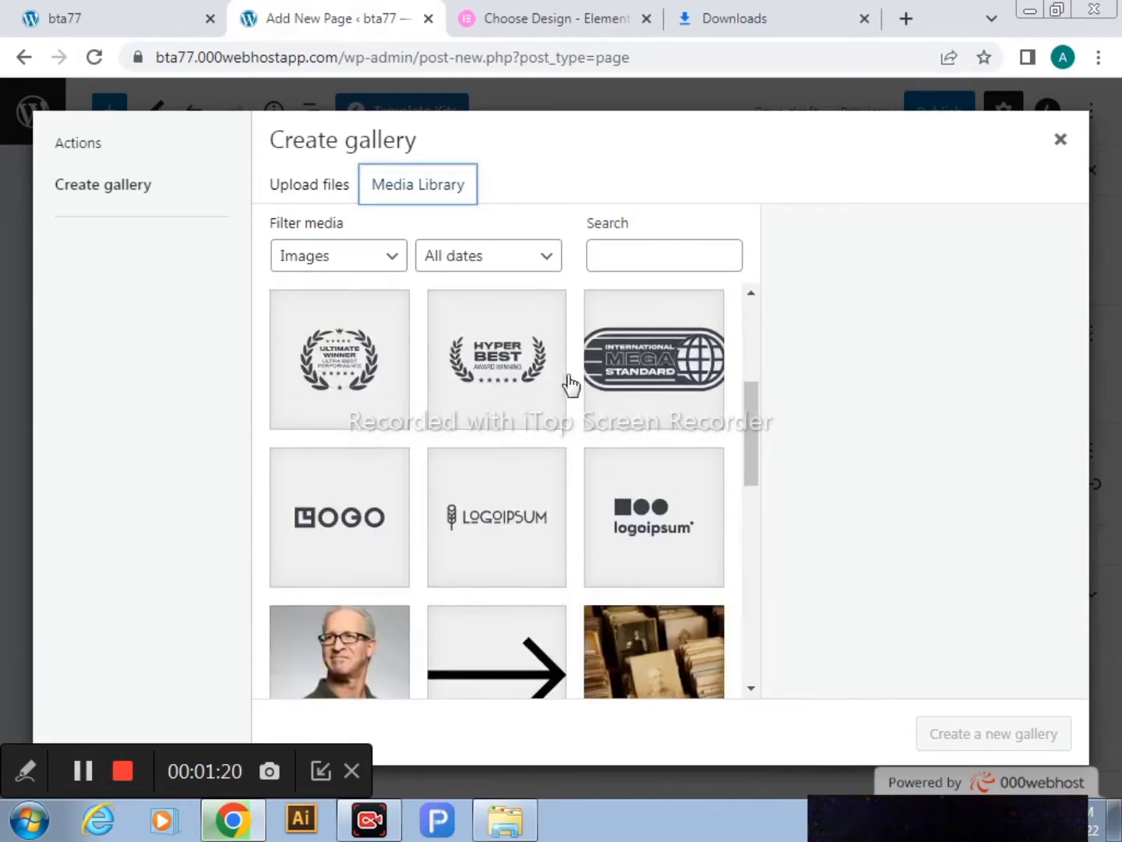
{"action": "left_click", "coordinate": [315, 187]}
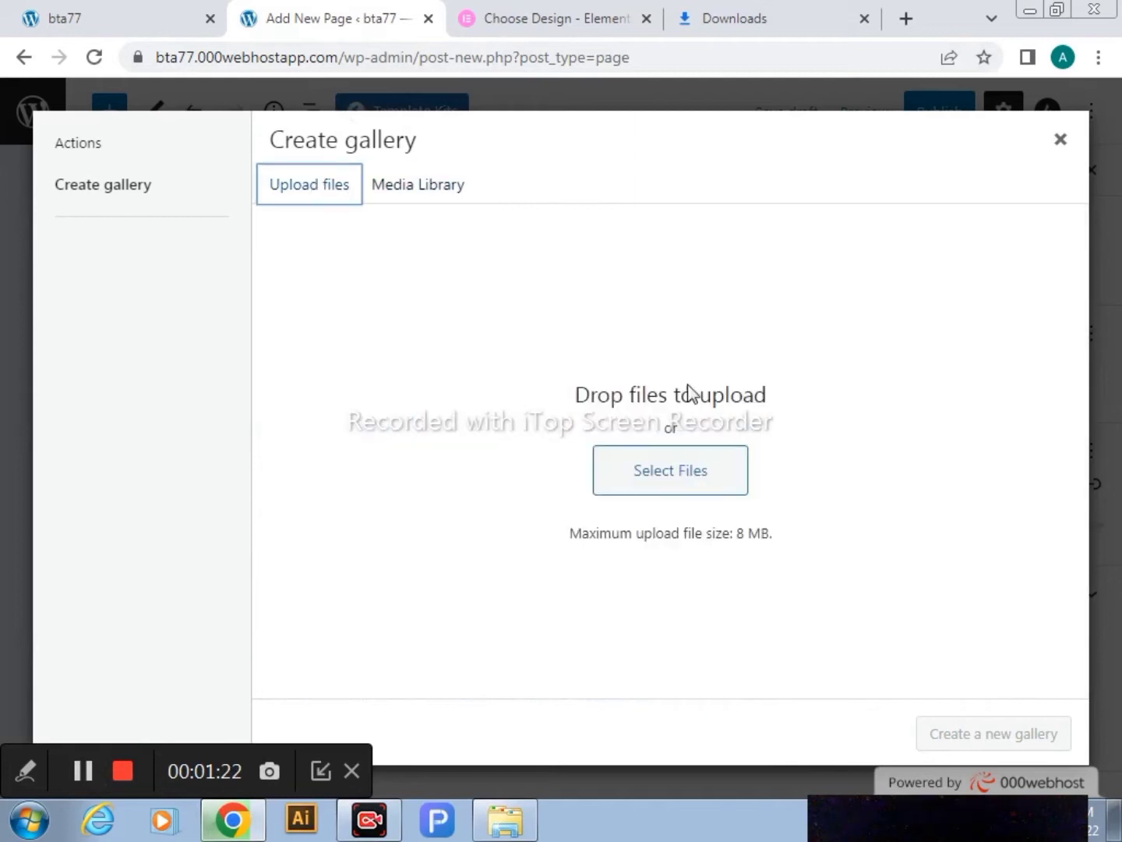
{"action": "left_click", "coordinate": [663, 485]}
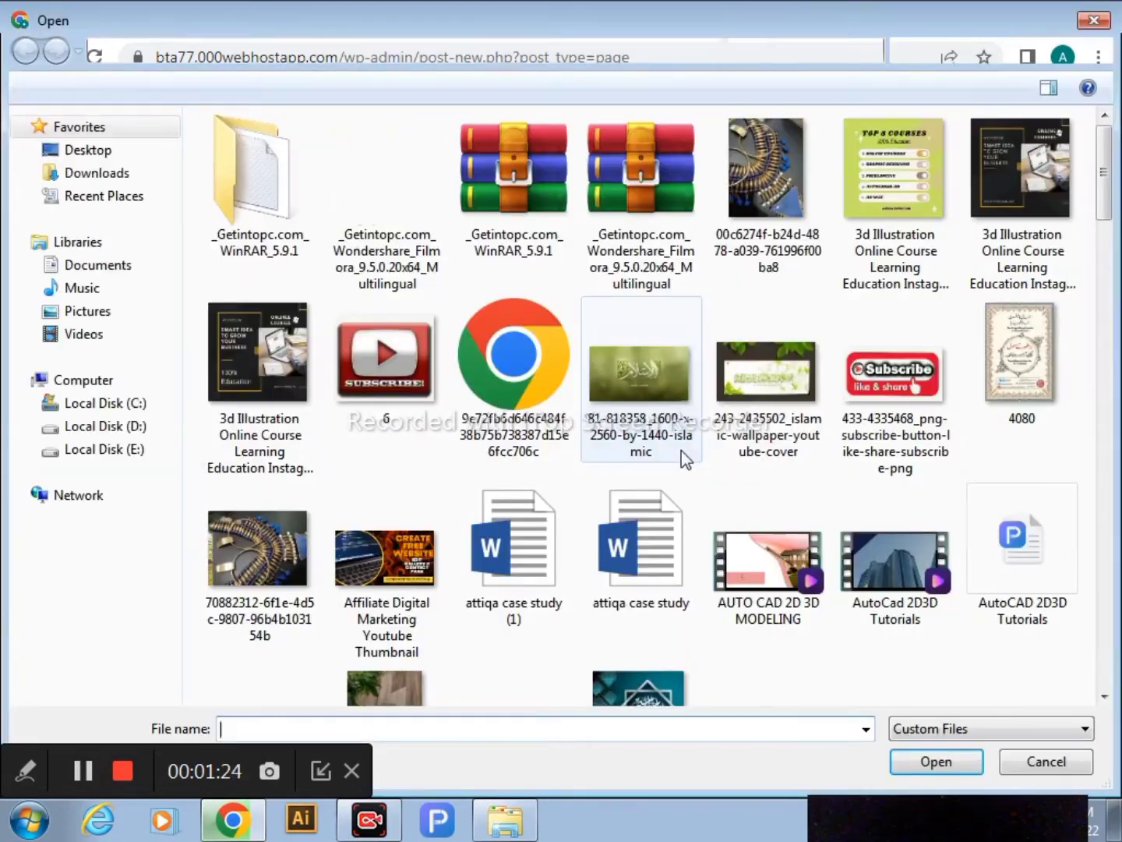
{"action": "left_click", "coordinate": [876, 127]}
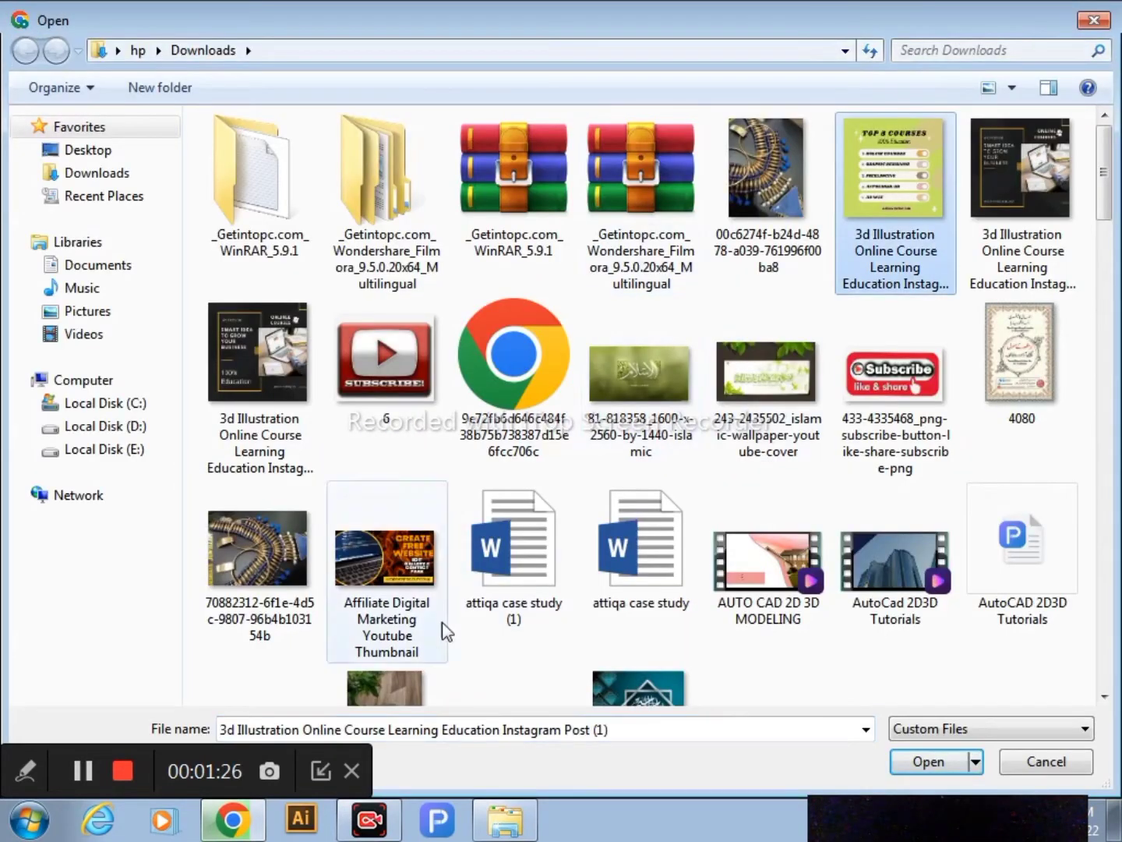
{"action": "left_click", "coordinate": [936, 763]}
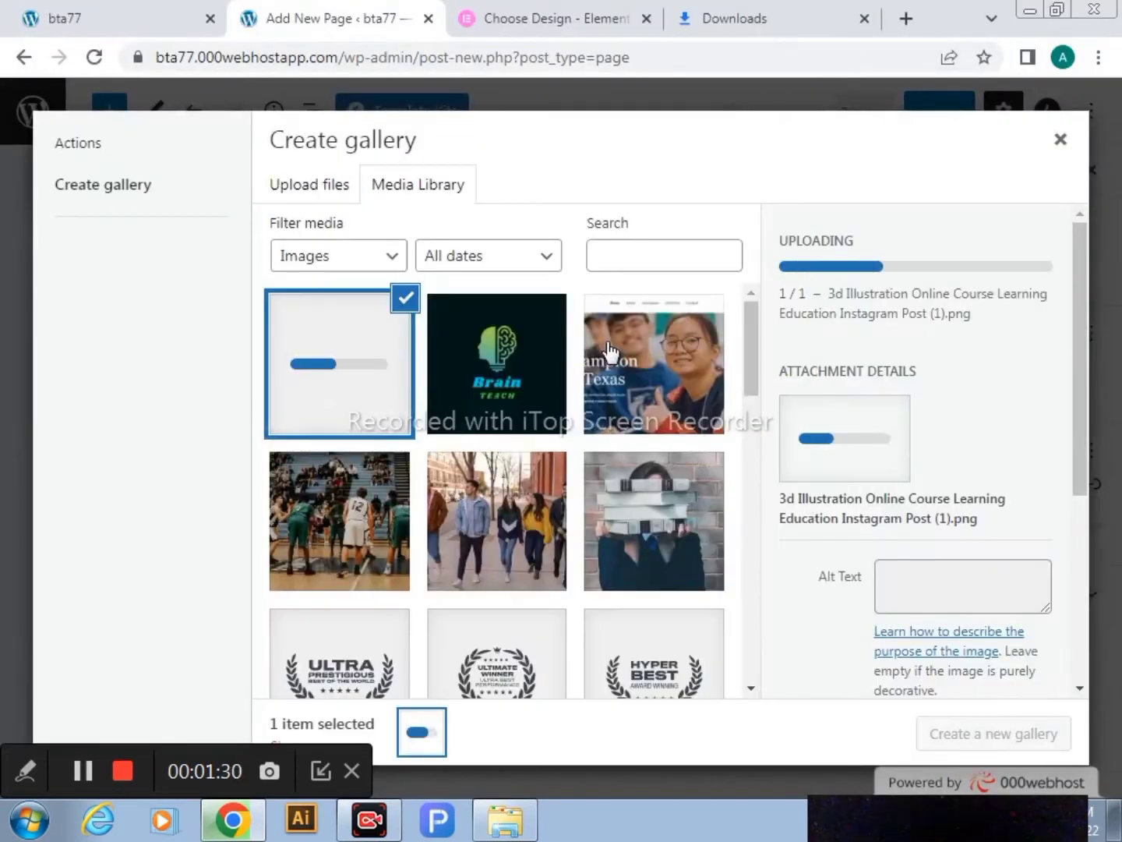
Upload the dark online courses illustration as a second image
{"action": "left_click", "coordinate": [319, 186]}
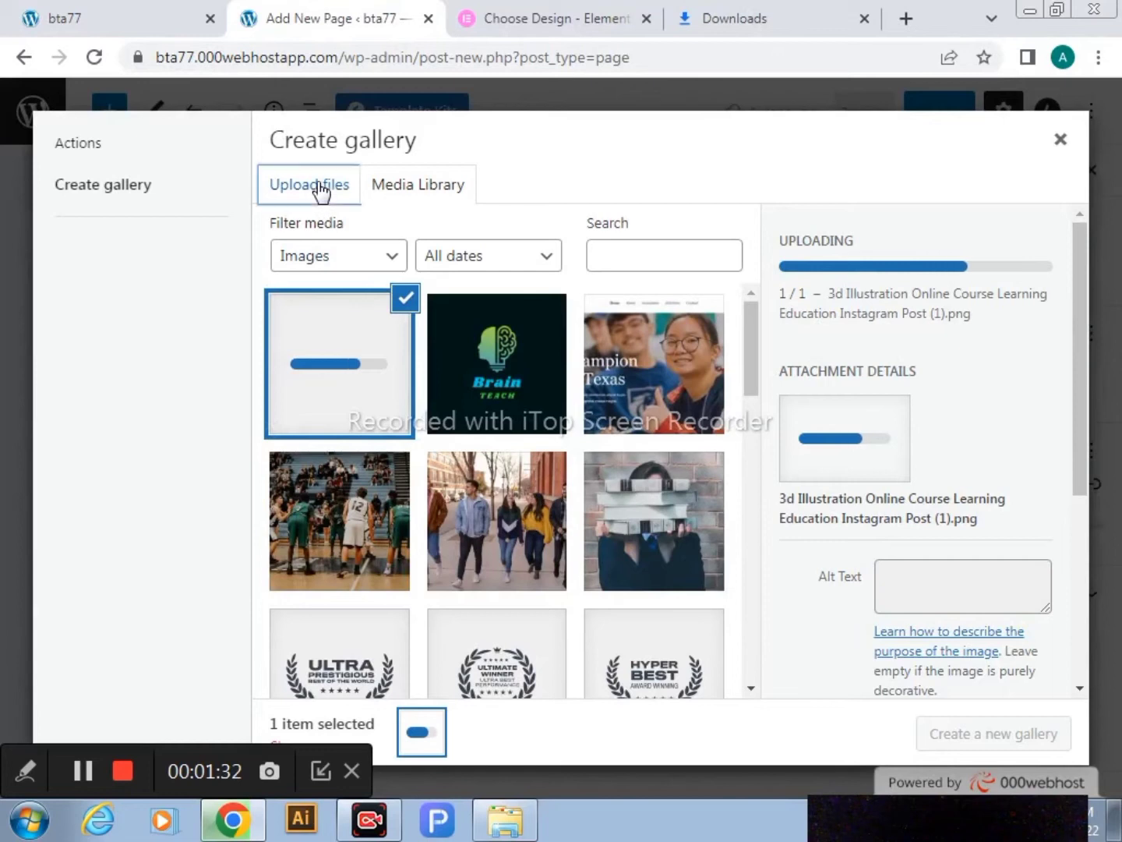
{"action": "left_click", "coordinate": [674, 484]}
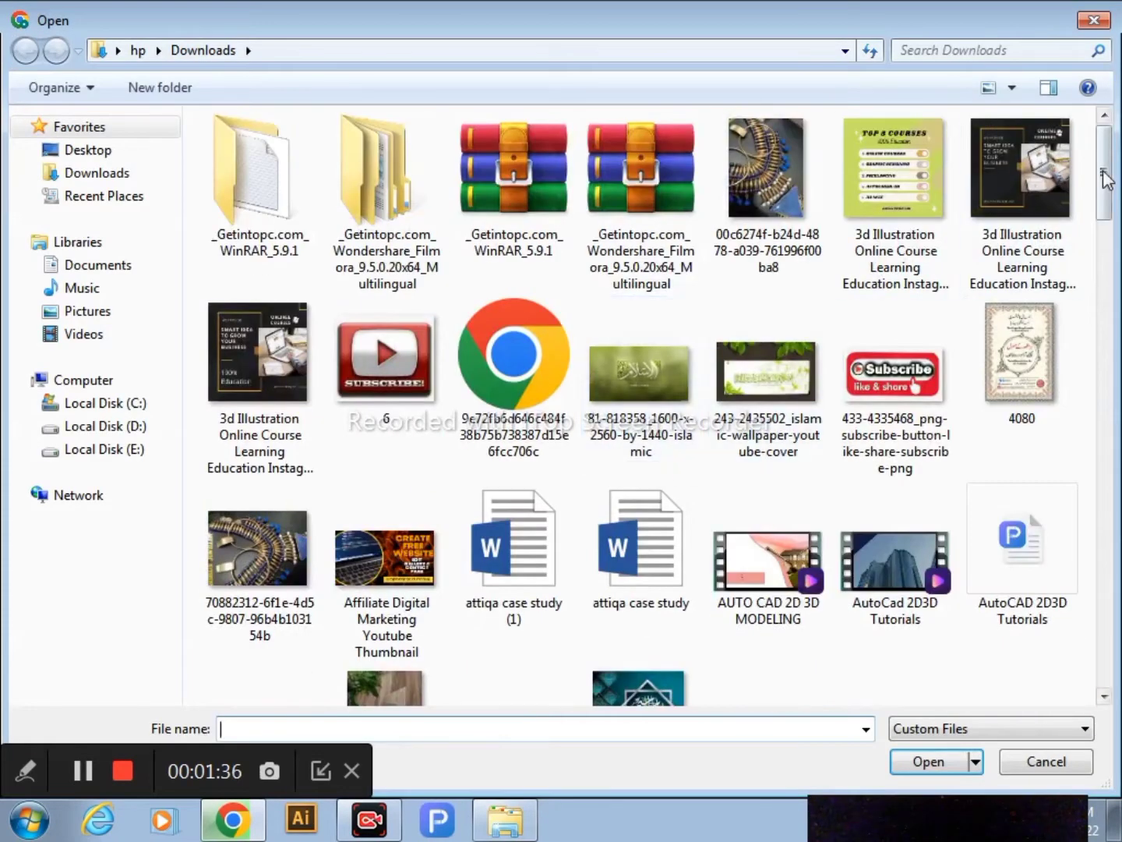
{"action": "left_click", "coordinate": [990, 266]}
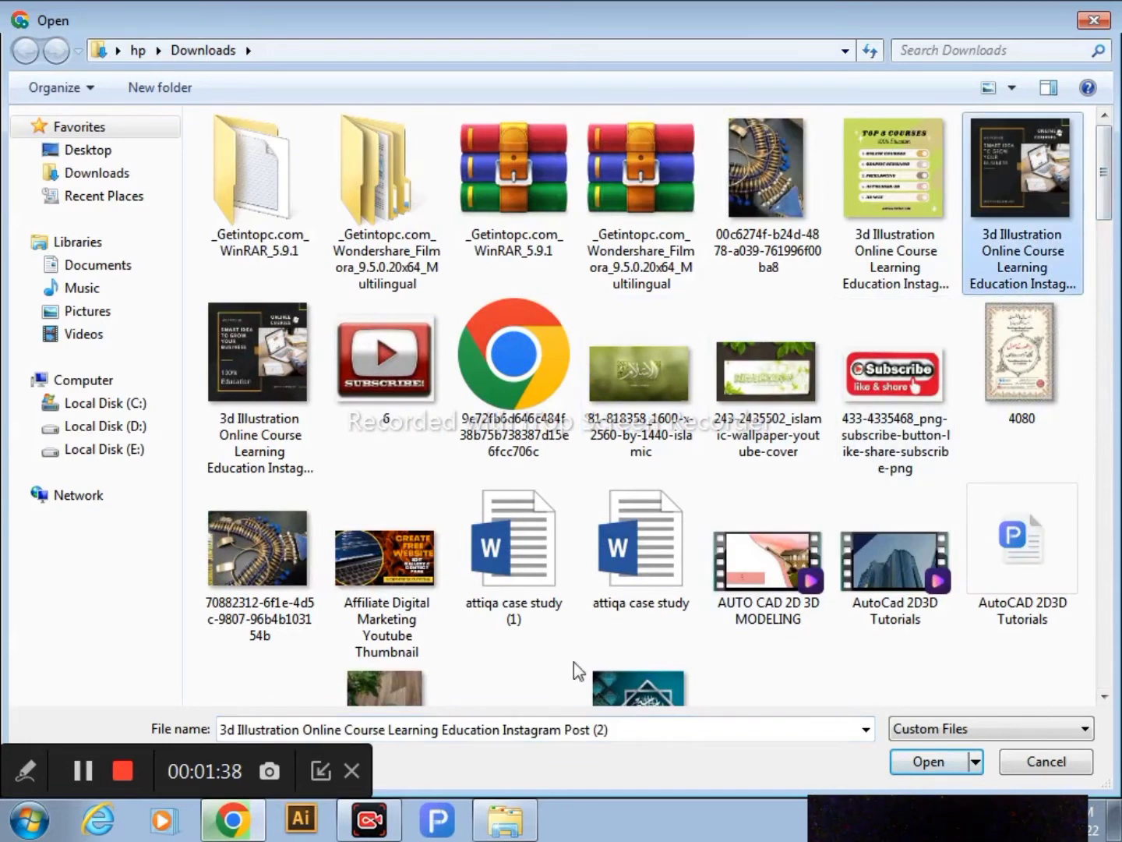
{"action": "left_click", "coordinate": [935, 768]}
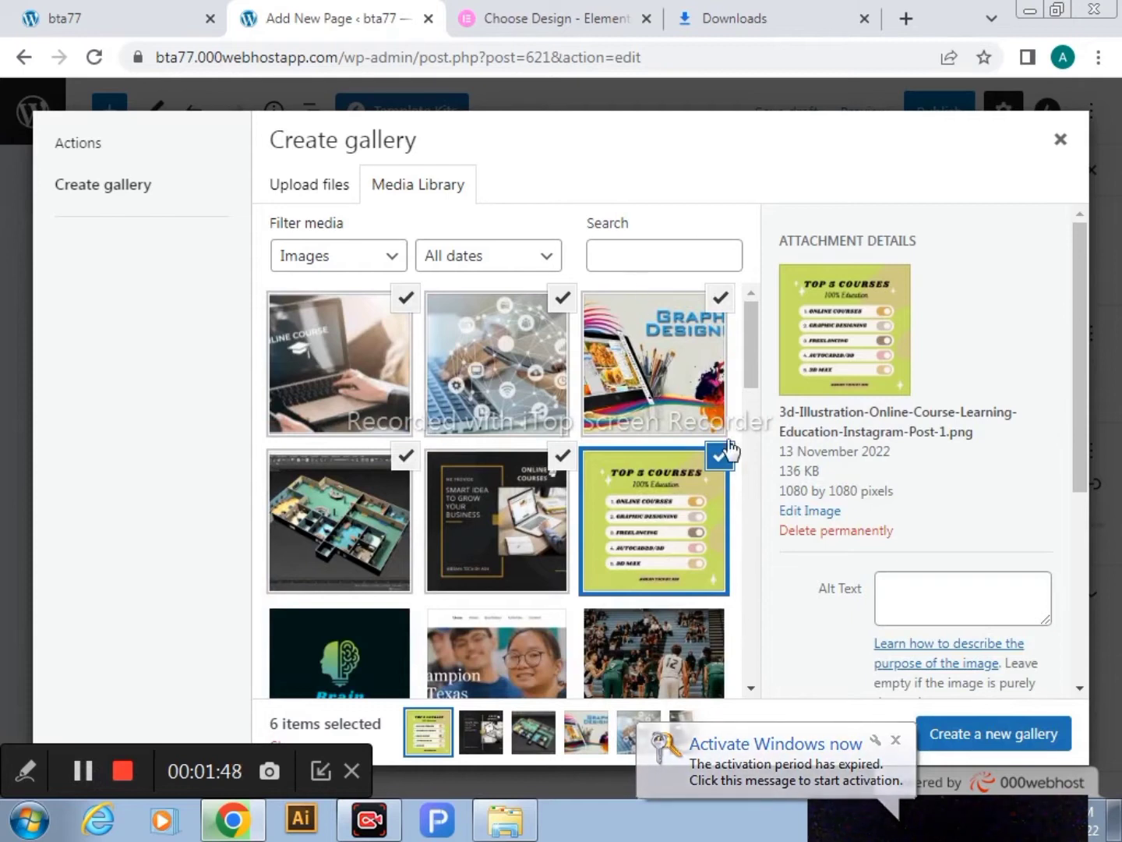
Select the laptop photo, dark courses, browse-online, TOP 5 COURSES, Graphic Design and 3D floor-plan images
{"action": "scroll", "coordinate": [747, 420], "scroll_direction": "down", "scroll_amount": 3}
{"action": "scroll", "coordinate": [729, 461], "scroll_direction": "up", "scroll_amount": 3}
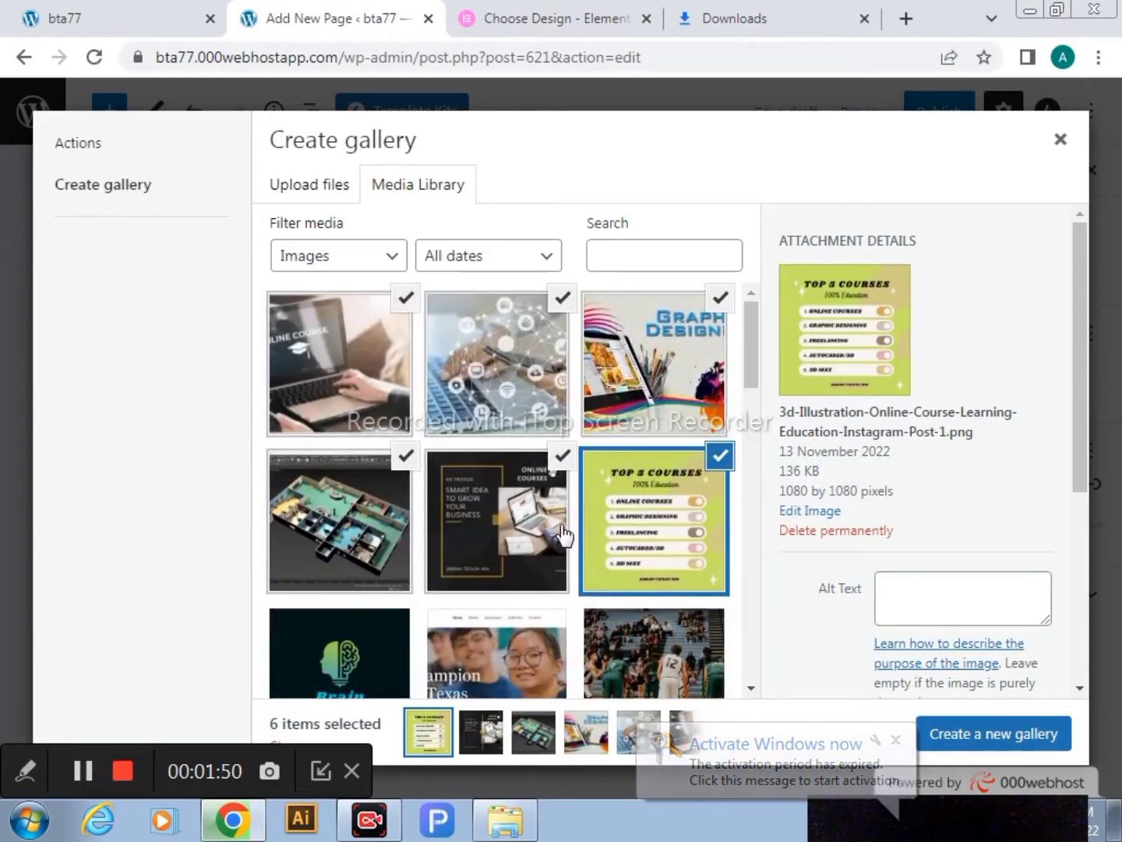
{"action": "left_click", "coordinate": [83, 771]}
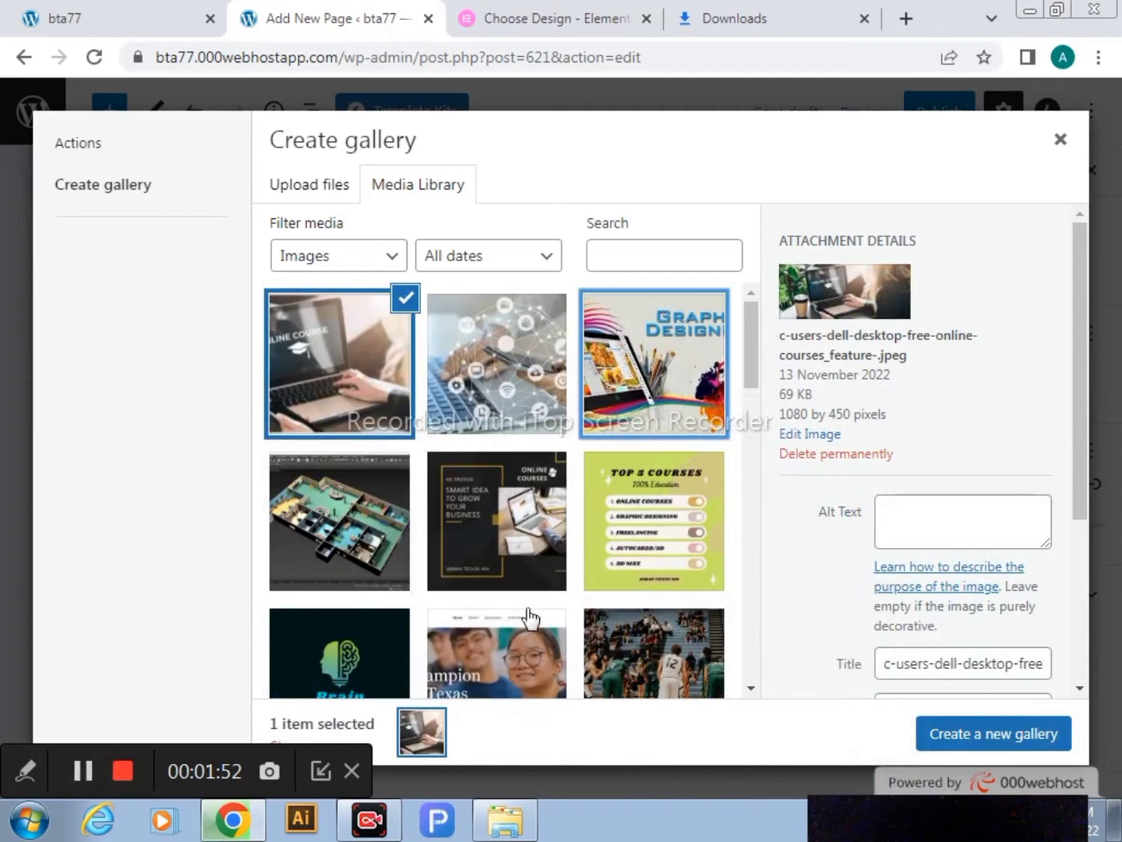
{"action": "scroll", "coordinate": [479, 394], "scroll_direction": "down", "scroll_amount": 2}
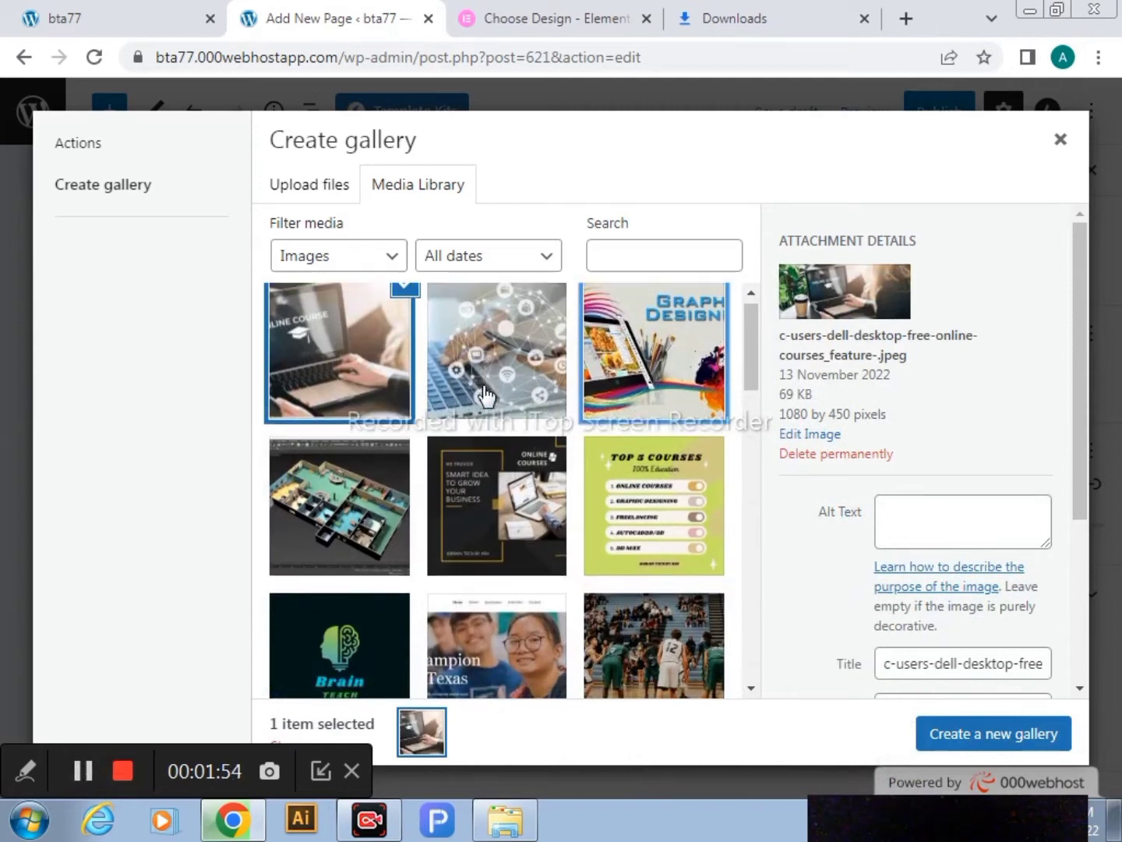
{"action": "scroll", "coordinate": [460, 445], "scroll_direction": "up", "scroll_amount": 2}
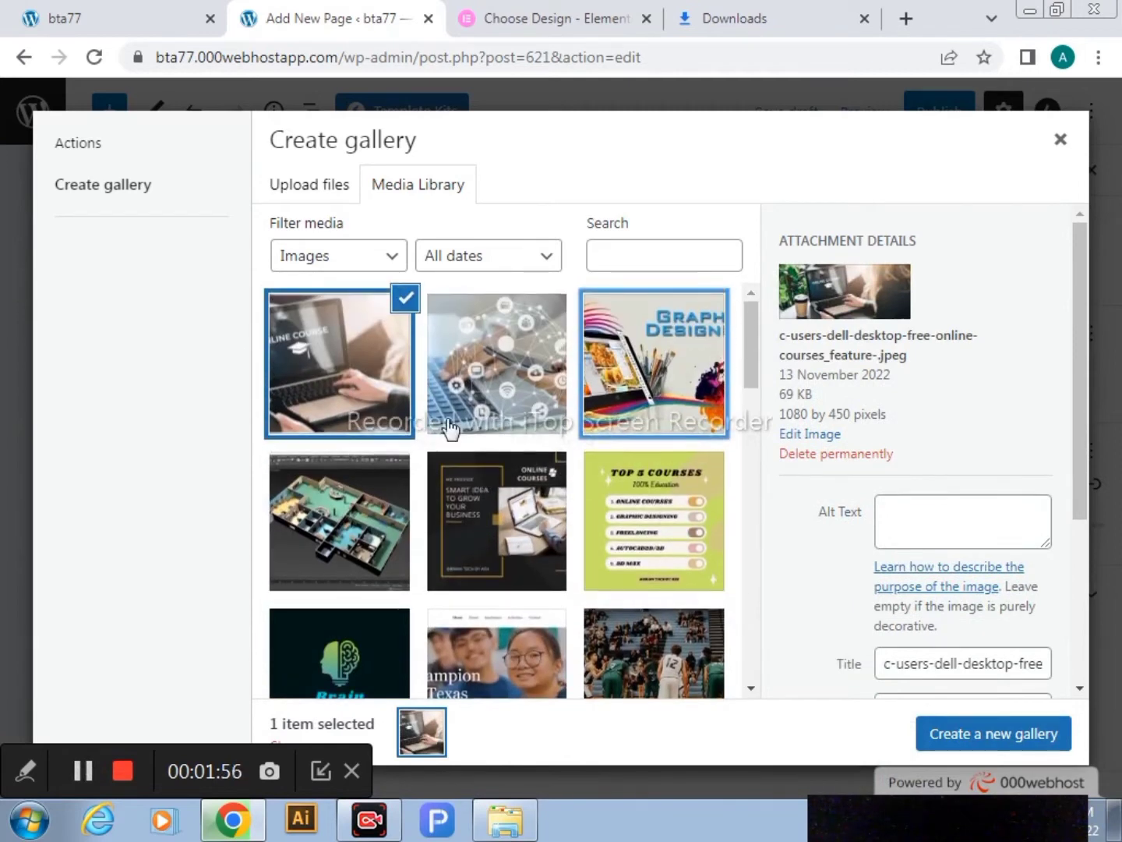
{"action": "left_click", "coordinate": [403, 297]}
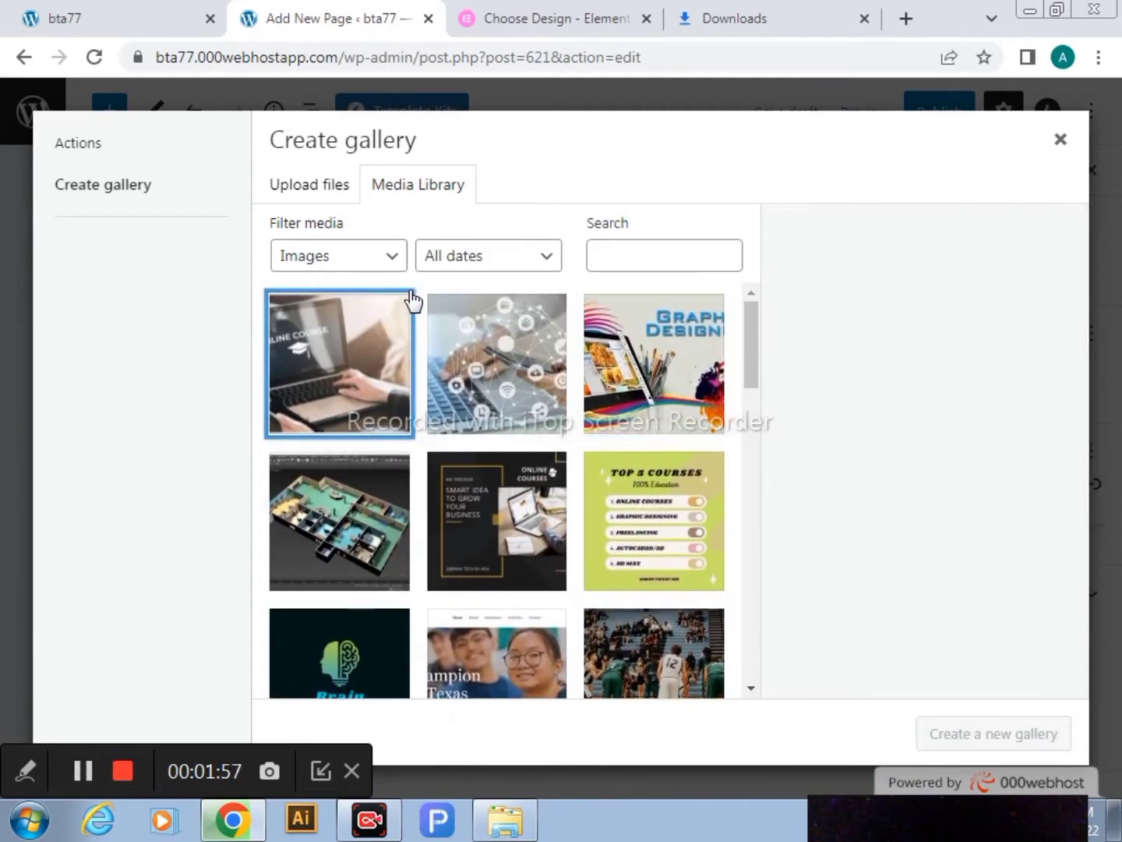
{"action": "left_click", "coordinate": [534, 515]}
{"action": "left_click", "coordinate": [378, 343]}
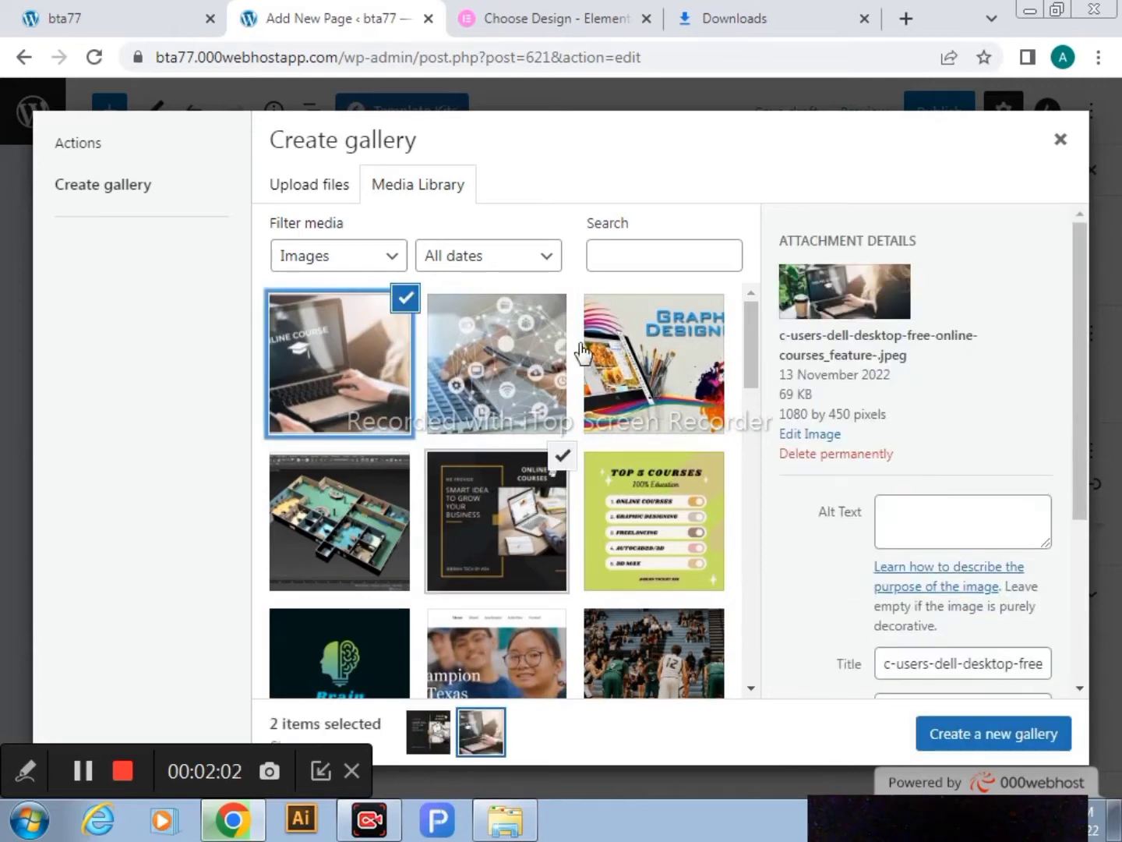
{"action": "left_click", "coordinate": [530, 366]}
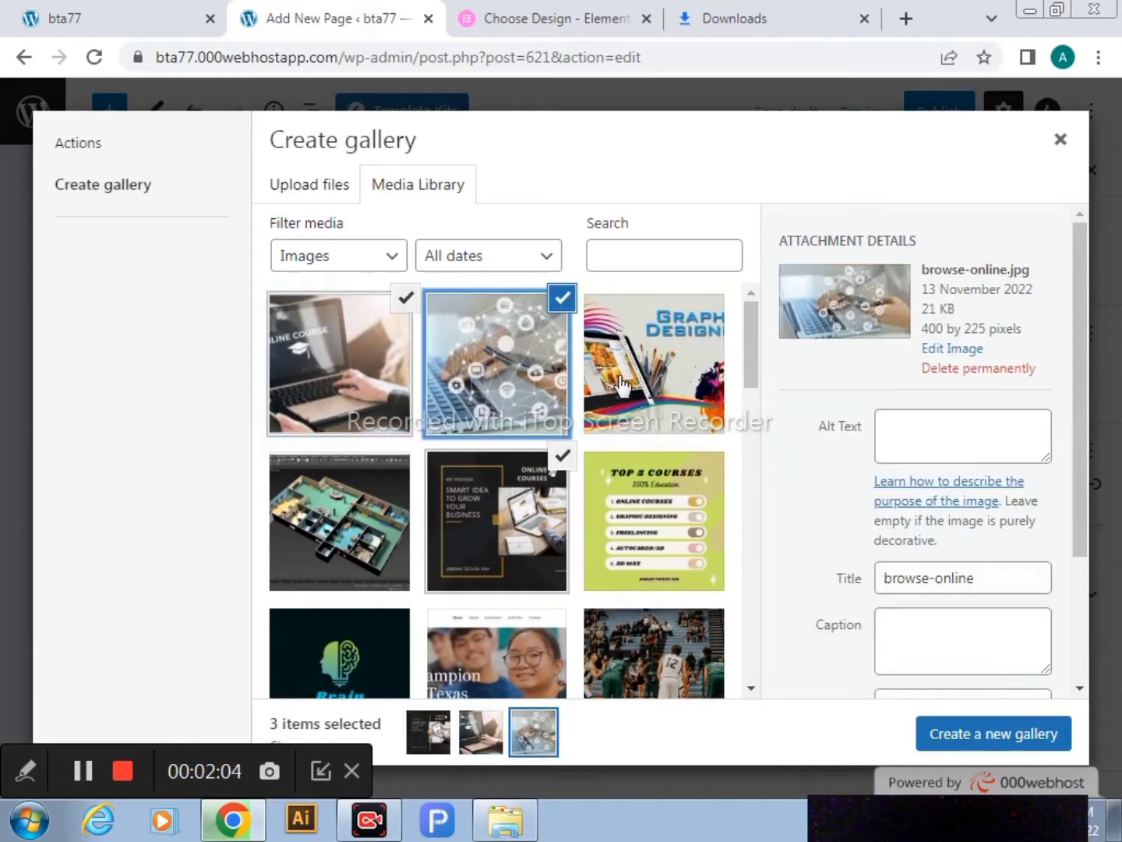
{"action": "scroll", "coordinate": [674, 480], "scroll_direction": "down", "scroll_amount": 1}
{"action": "left_click", "coordinate": [641, 465]}
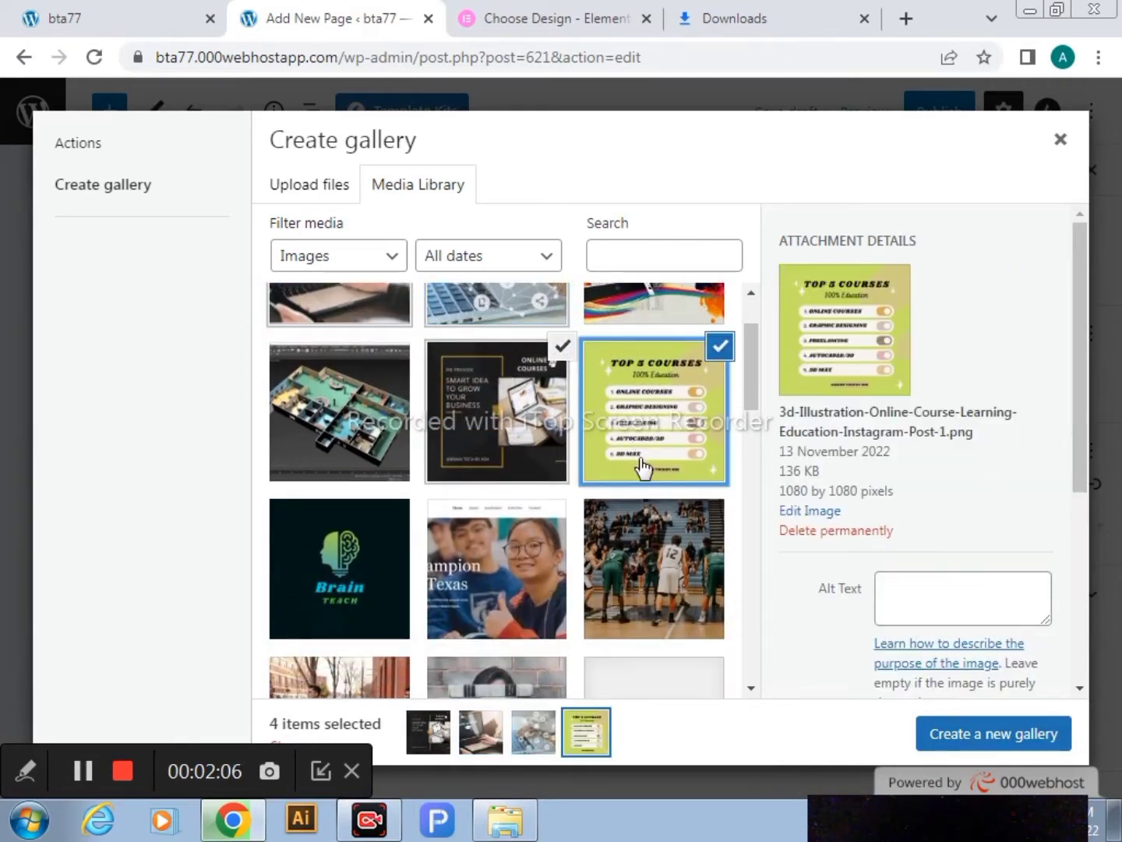
{"action": "scroll", "coordinate": [641, 466], "scroll_direction": "up", "scroll_amount": 1}
{"action": "left_click", "coordinate": [662, 386]}
{"action": "left_click", "coordinate": [328, 515]}
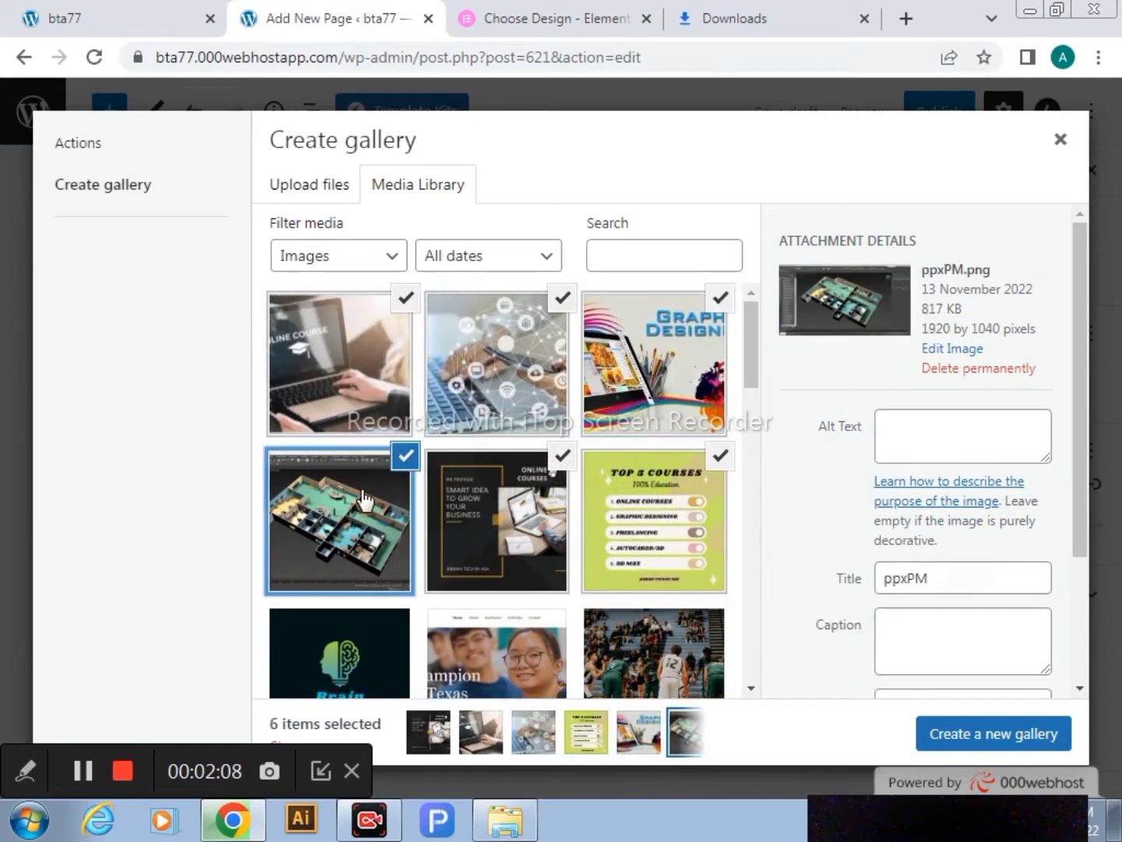
Add the Brain logo, stacked books, old portraits, painting and classroom photos, then create the gallery
{"action": "scroll", "coordinate": [463, 464], "scroll_direction": "down", "scroll_amount": 1}
{"action": "left_click", "coordinate": [342, 543]}
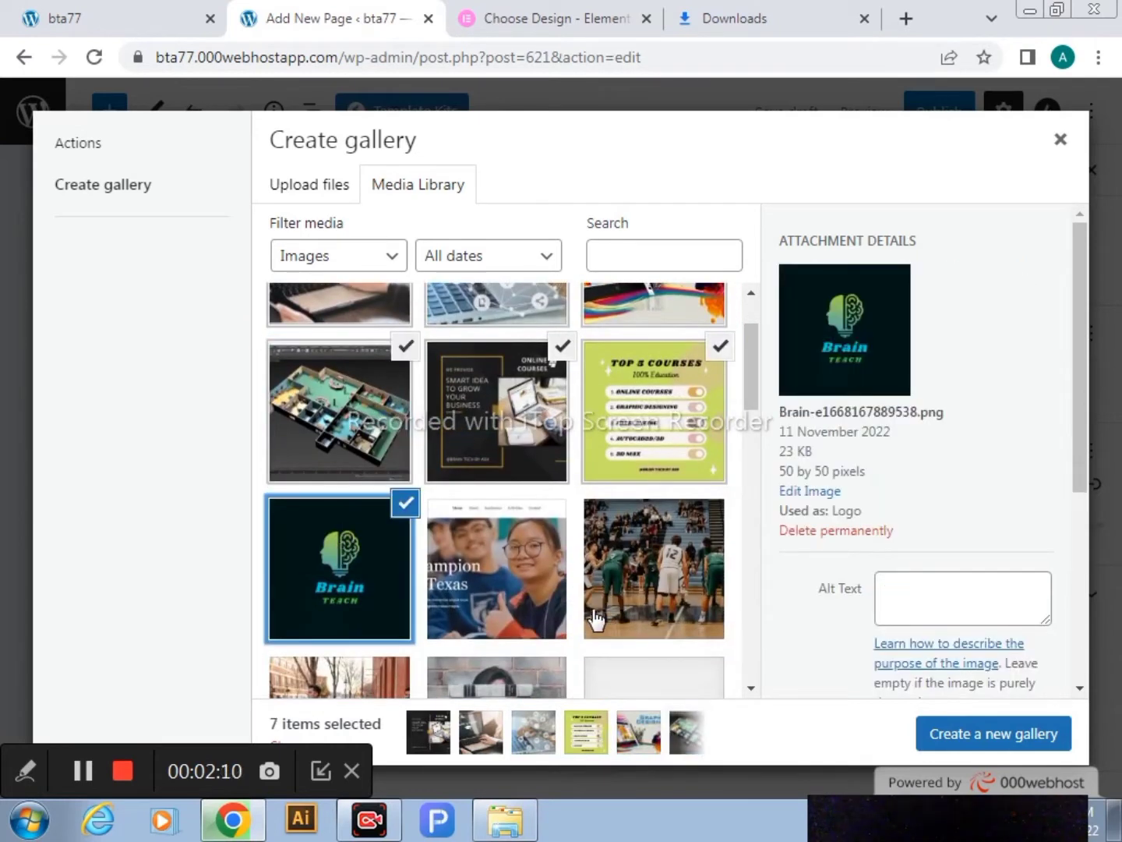
{"action": "scroll", "coordinate": [605, 467], "scroll_direction": "down", "scroll_amount": 3}
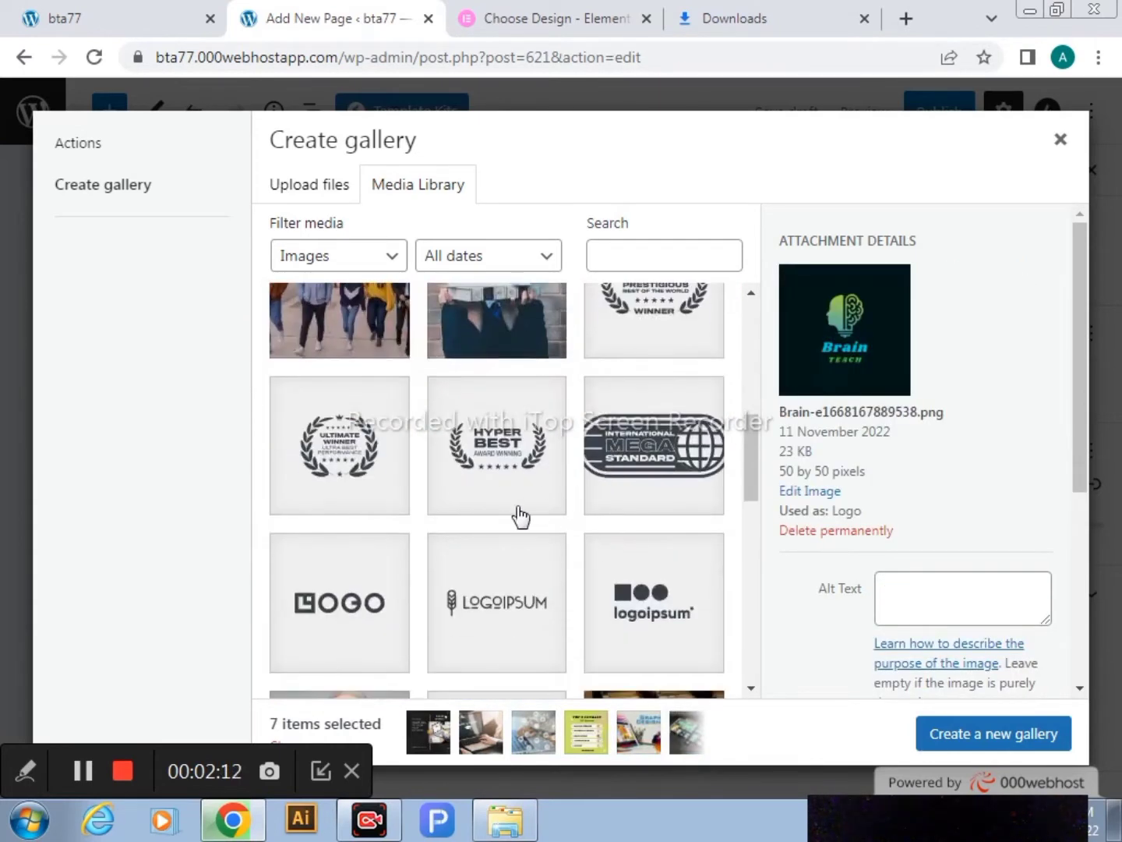
{"action": "scroll", "coordinate": [551, 511], "scroll_direction": "up", "scroll_amount": 2}
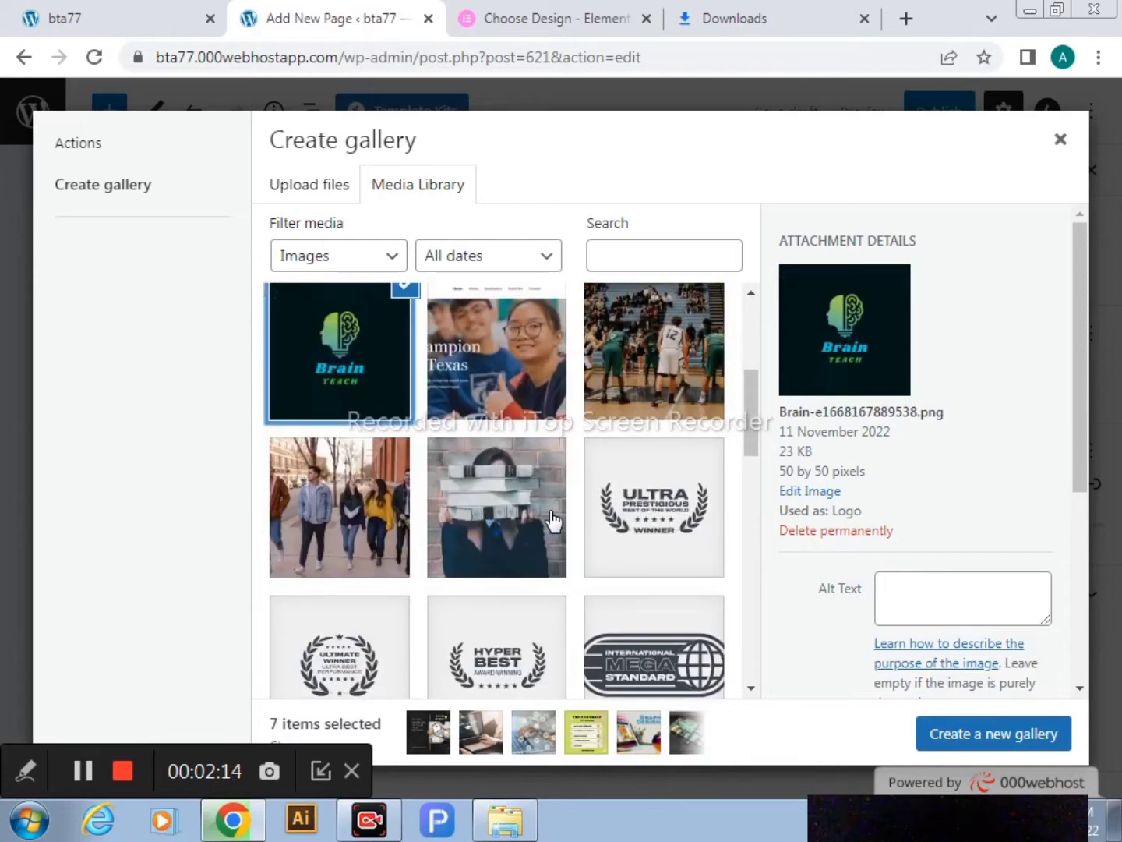
{"action": "left_click", "coordinate": [506, 515]}
{"action": "scroll", "coordinate": [600, 501], "scroll_direction": "down", "scroll_amount": 3}
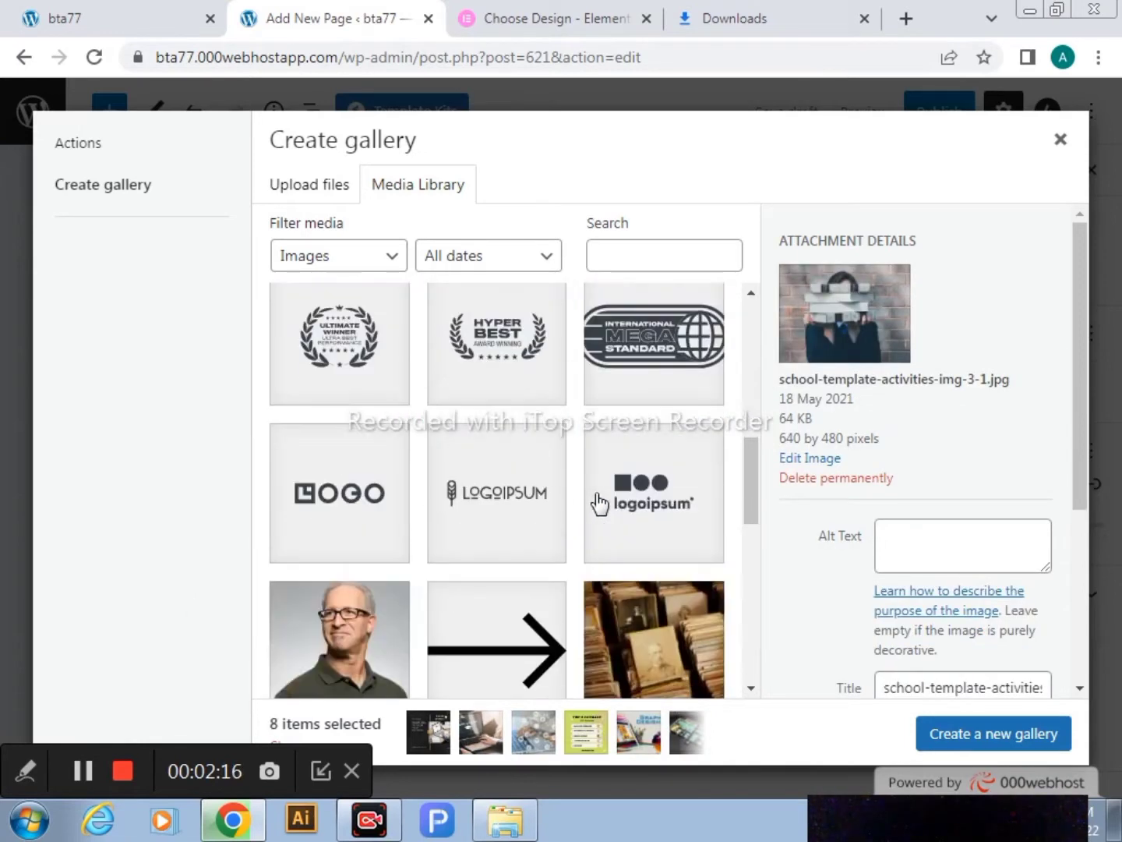
{"action": "scroll", "coordinate": [598, 503], "scroll_direction": "down", "scroll_amount": 2}
{"action": "left_click", "coordinate": [659, 441]}
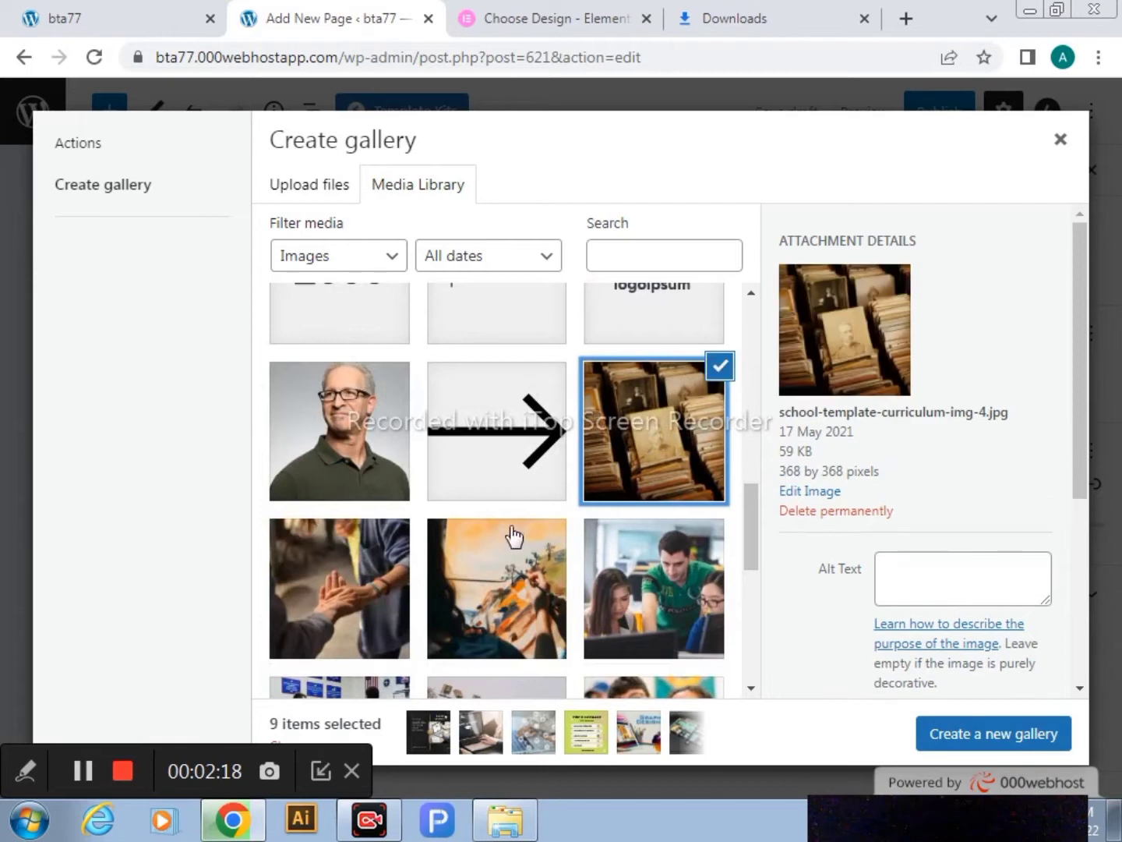
{"action": "scroll", "coordinate": [511, 537], "scroll_direction": "down", "scroll_amount": 2}
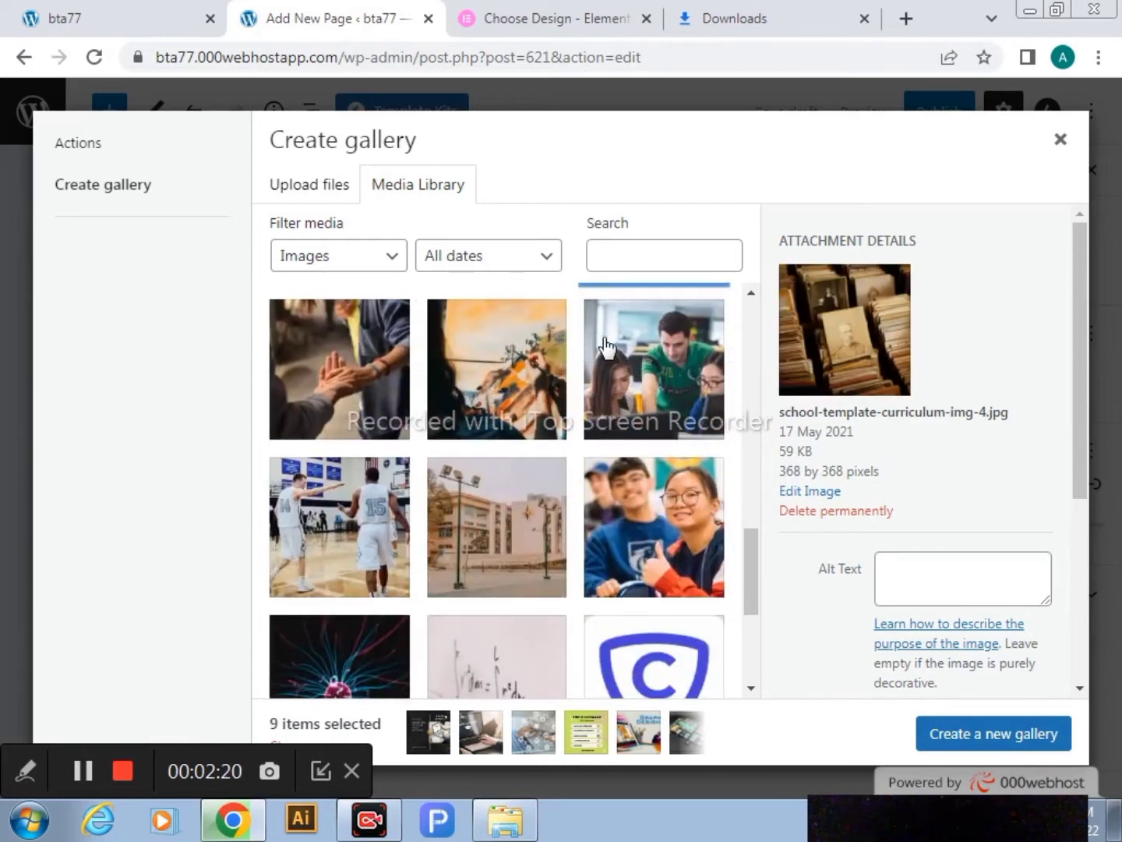
{"action": "left_click", "coordinate": [512, 375]}
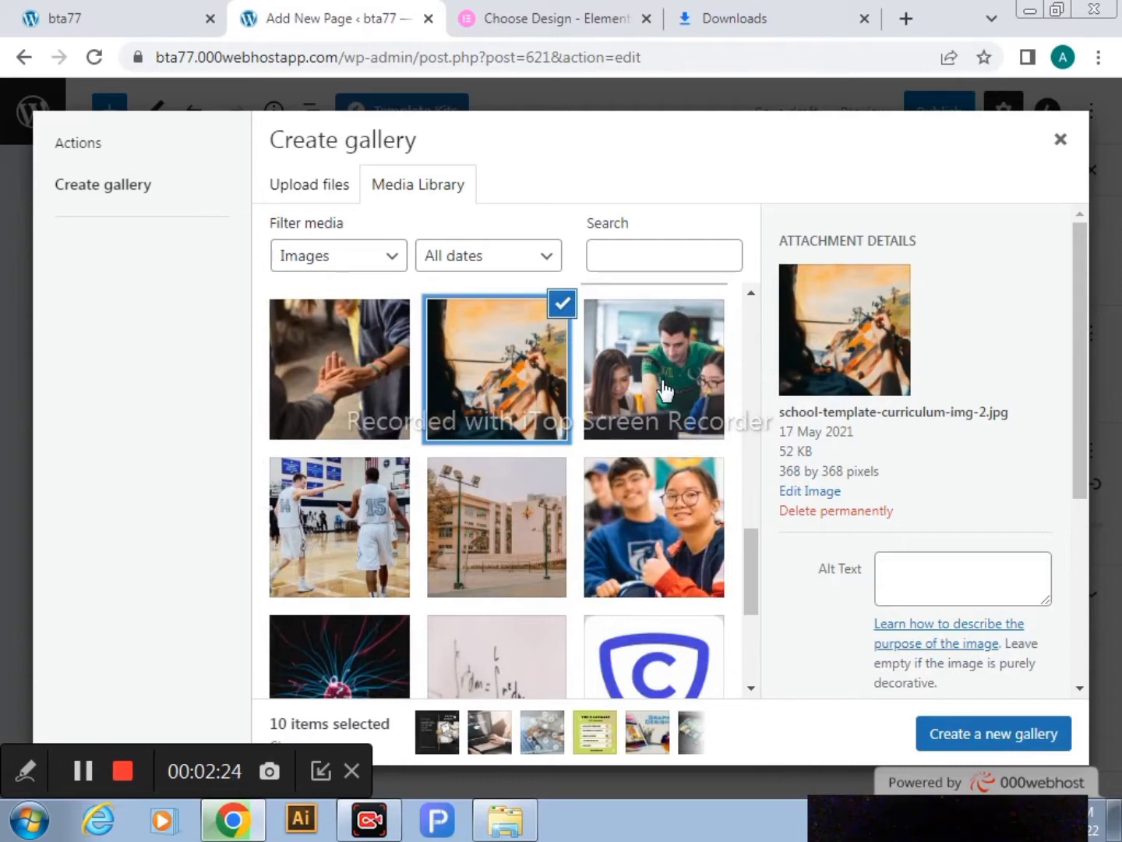
{"action": "left_click", "coordinate": [664, 384]}
{"action": "scroll", "coordinate": [584, 469], "scroll_direction": "down", "scroll_amount": 4}
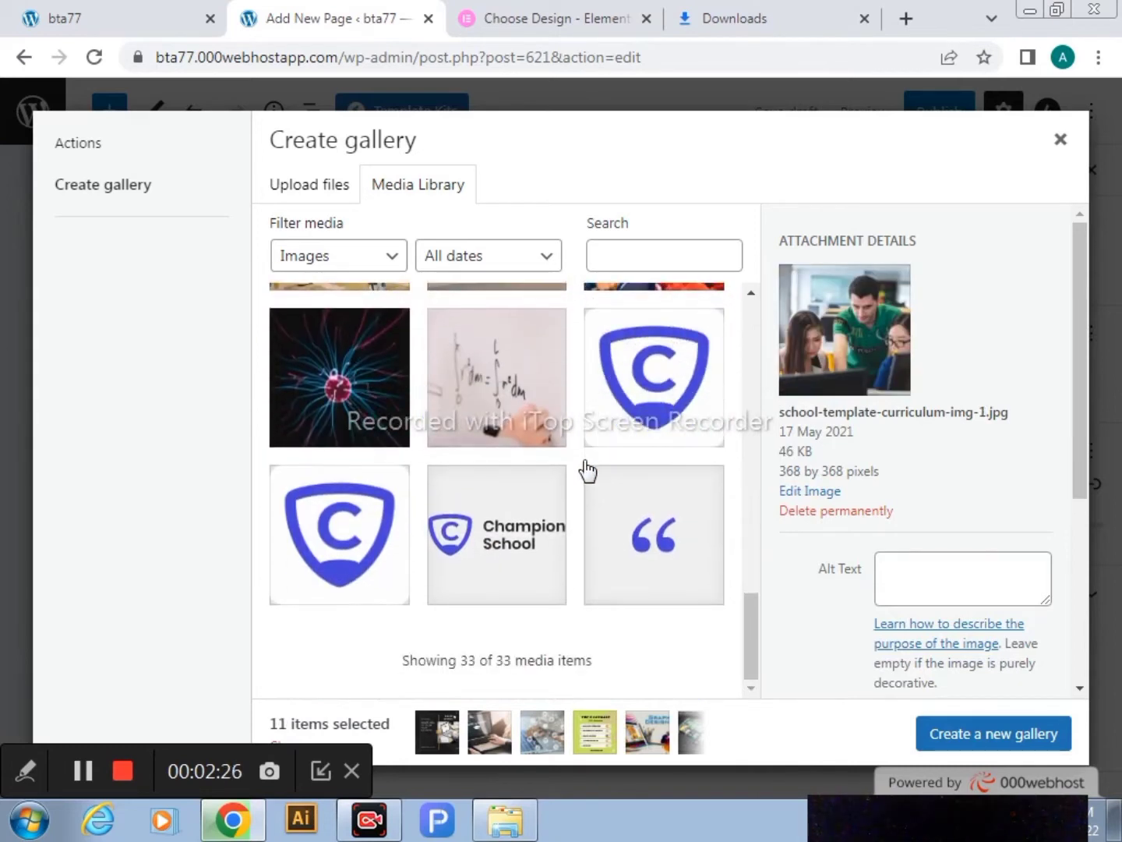
{"action": "left_click", "coordinate": [991, 743]}
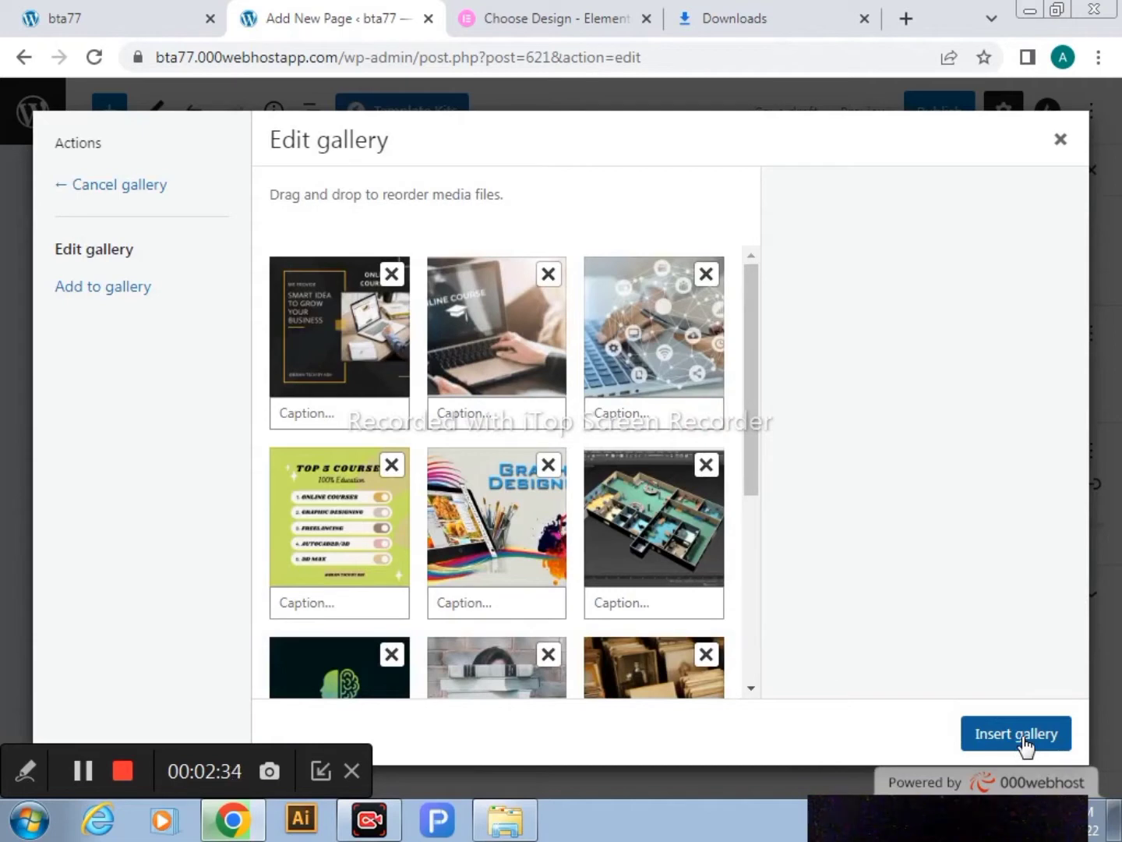
Insert the eleven-image gallery into the page as a three-column grid
{"action": "left_click", "coordinate": [1023, 742]}
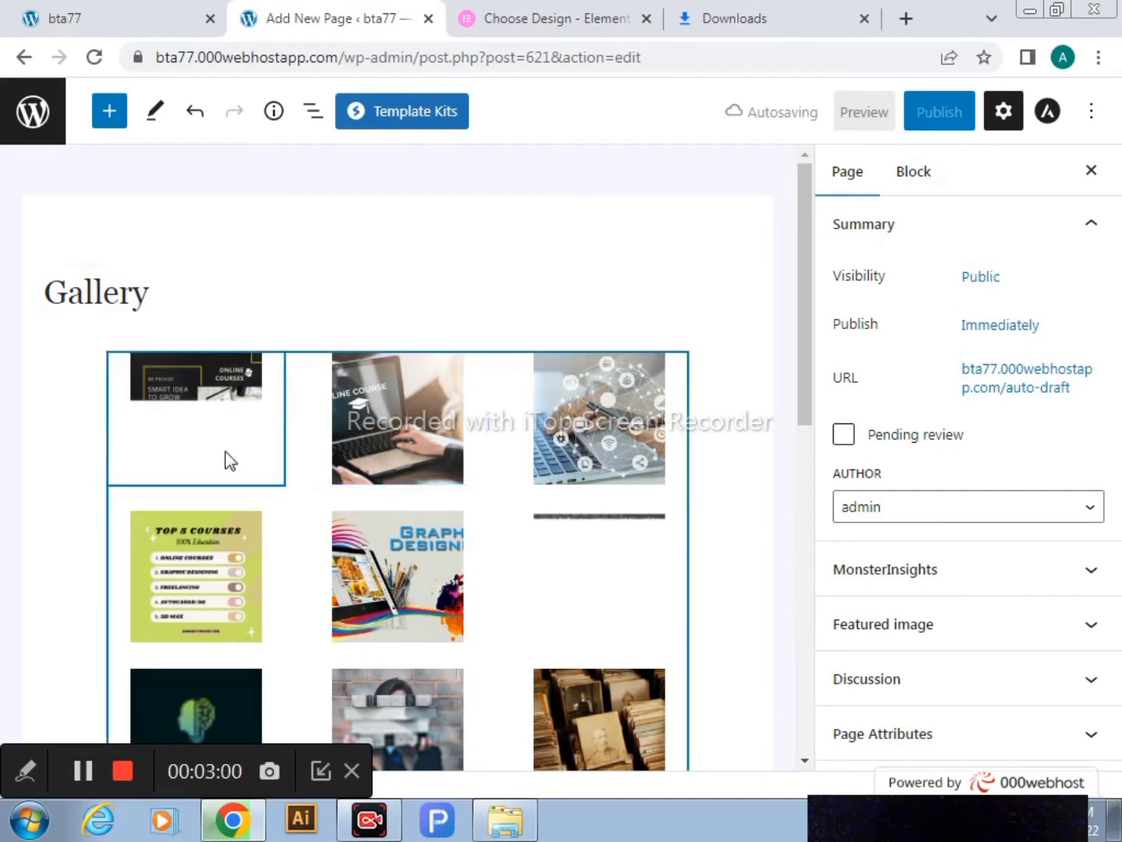
Scroll through the Gallery page to review the new image grid
{"action": "scroll", "coordinate": [225, 454], "scroll_direction": "down", "scroll_amount": 4}
{"action": "scroll", "coordinate": [255, 568], "scroll_direction": "down", "scroll_amount": 1}
{"action": "scroll", "coordinate": [253, 571], "scroll_direction": "up", "scroll_amount": 5}
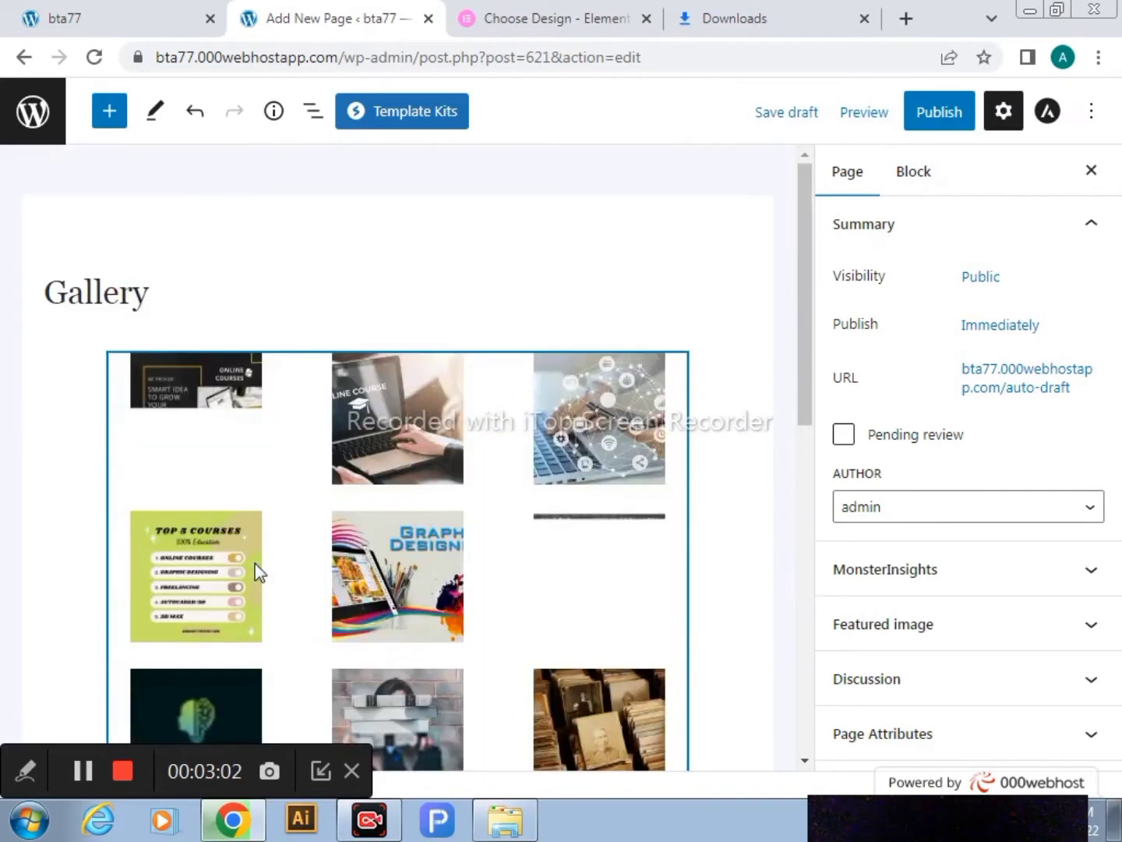
{"action": "scroll", "coordinate": [255, 546], "scroll_direction": "down", "scroll_amount": 5}
{"action": "scroll", "coordinate": [256, 516], "scroll_direction": "down", "scroll_amount": 4}
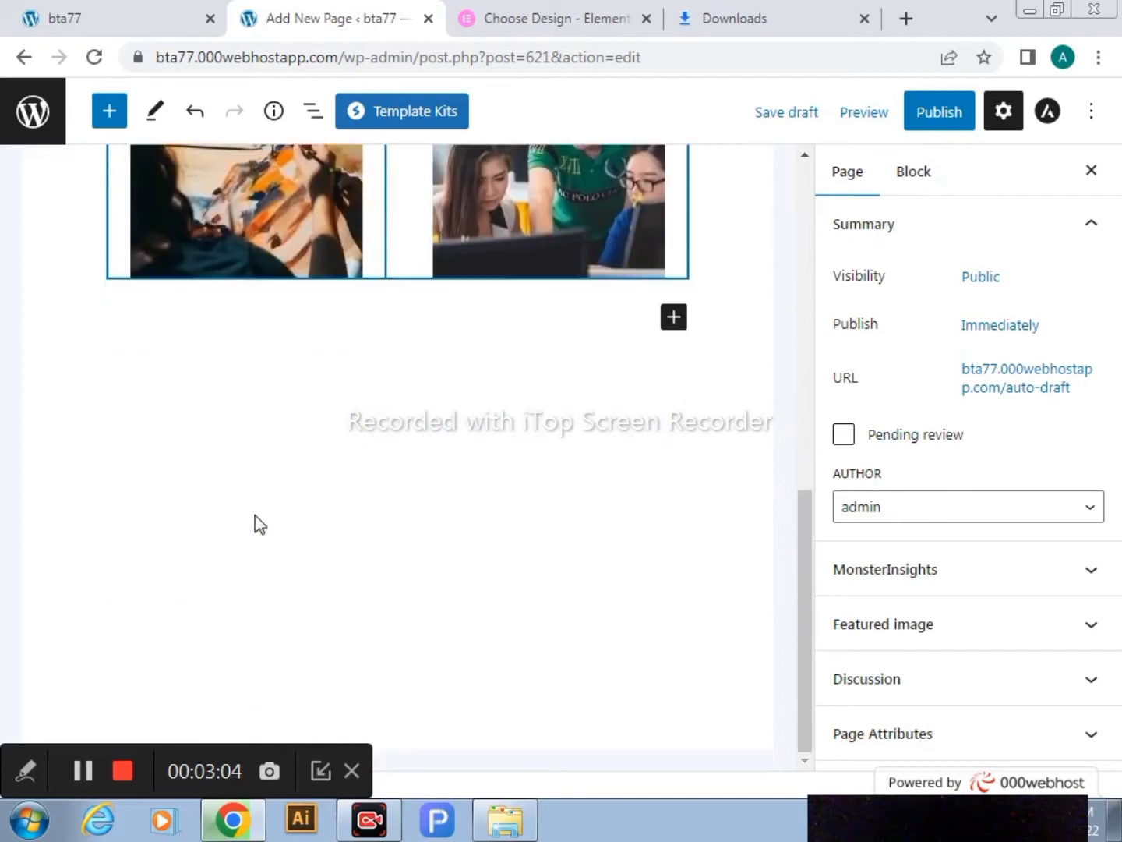
{"action": "scroll", "coordinate": [253, 517], "scroll_direction": "up", "scroll_amount": 4}
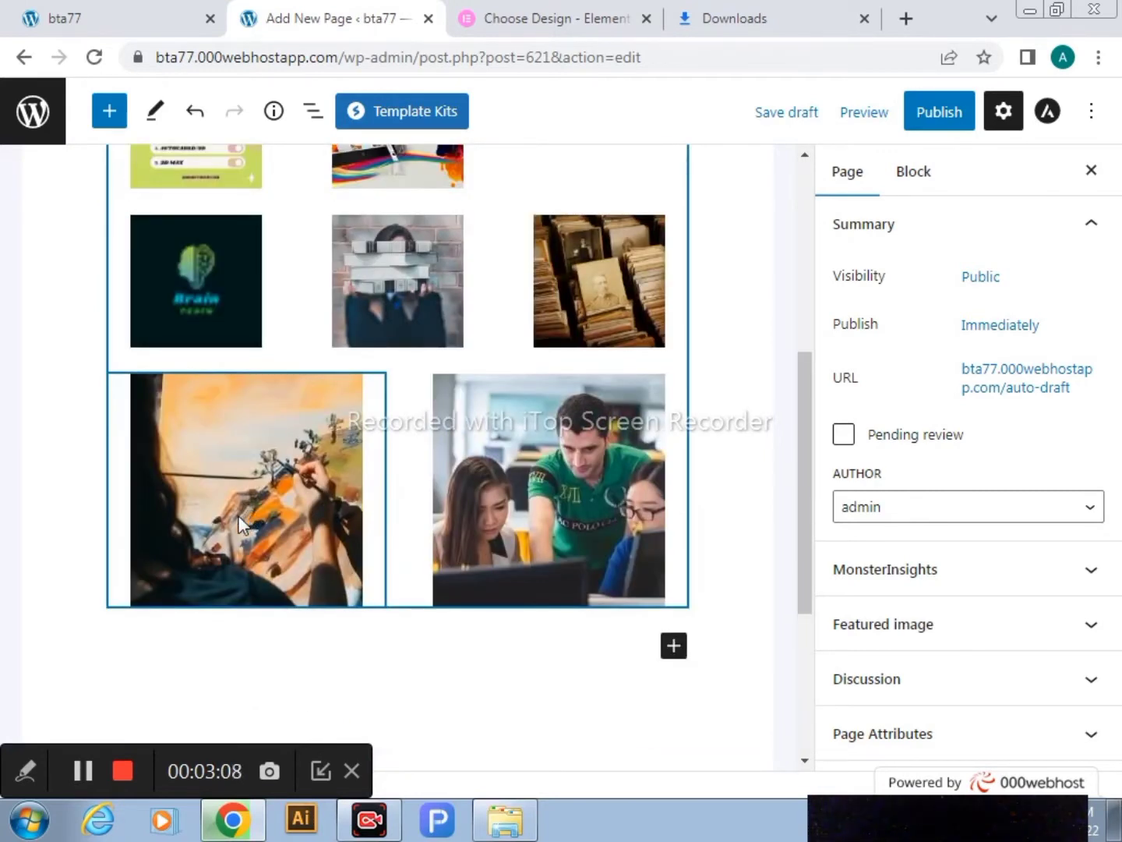
{"action": "scroll", "coordinate": [237, 516], "scroll_direction": "up", "scroll_amount": 5}
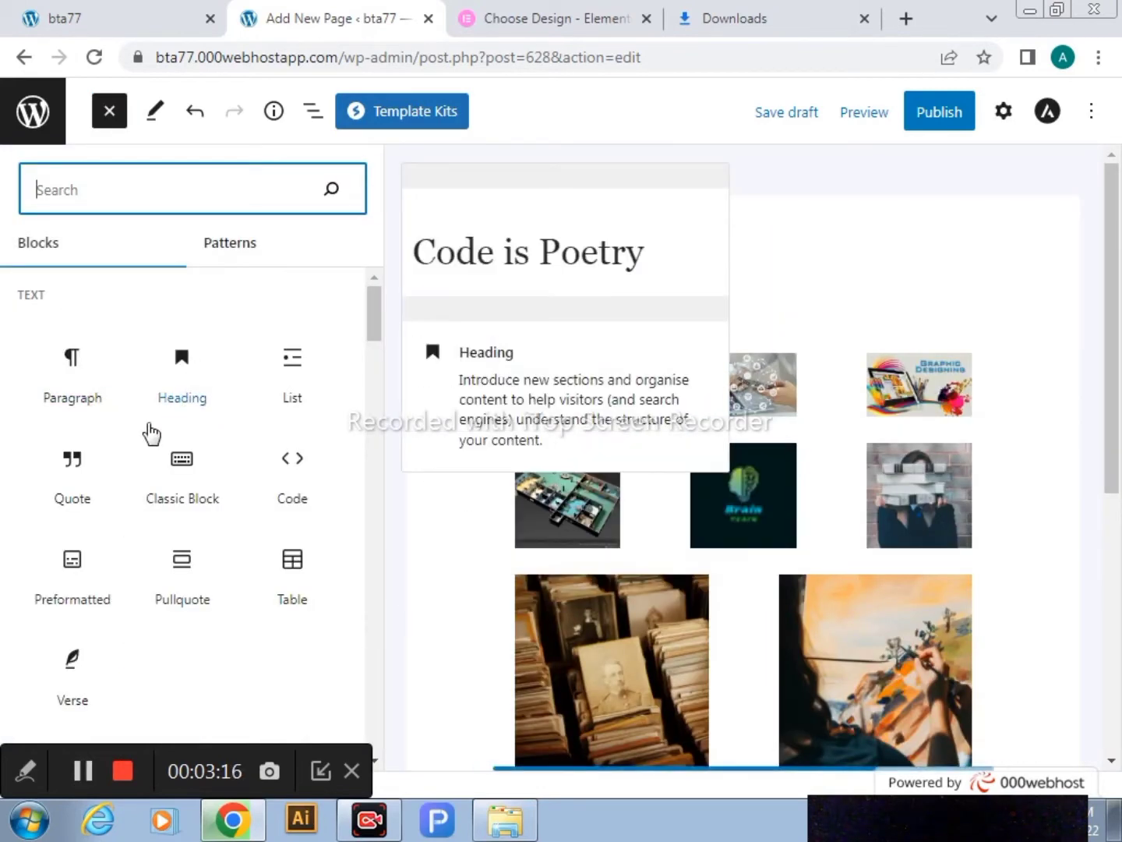
Browse the full list of available blocks in the block inserter
{"action": "scroll", "coordinate": [145, 431], "scroll_direction": "down", "scroll_amount": 5}
{"action": "scroll", "coordinate": [183, 593], "scroll_direction": "down", "scroll_amount": 4}
{"action": "scroll", "coordinate": [186, 427], "scroll_direction": "down", "scroll_amount": 5}
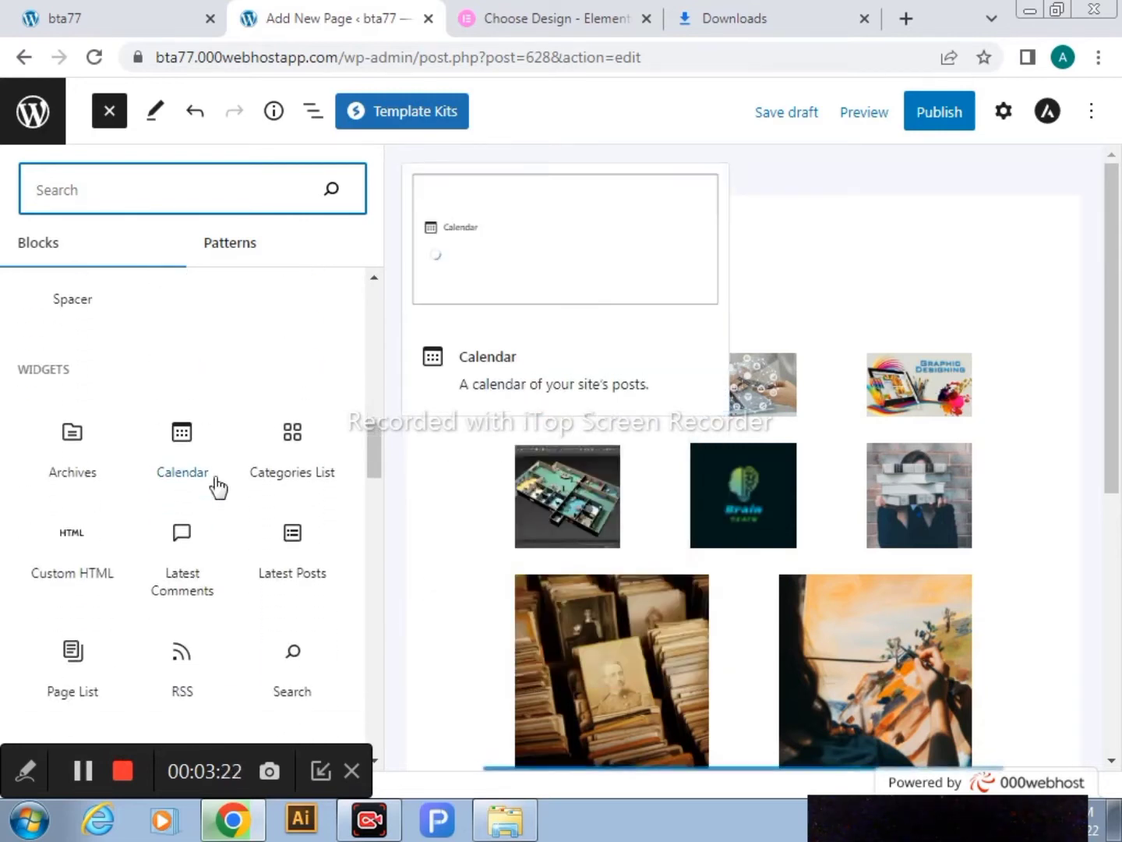
{"action": "scroll", "coordinate": [218, 480], "scroll_direction": "down", "scroll_amount": 5}
{"action": "scroll", "coordinate": [205, 464], "scroll_direction": "up", "scroll_amount": 3}
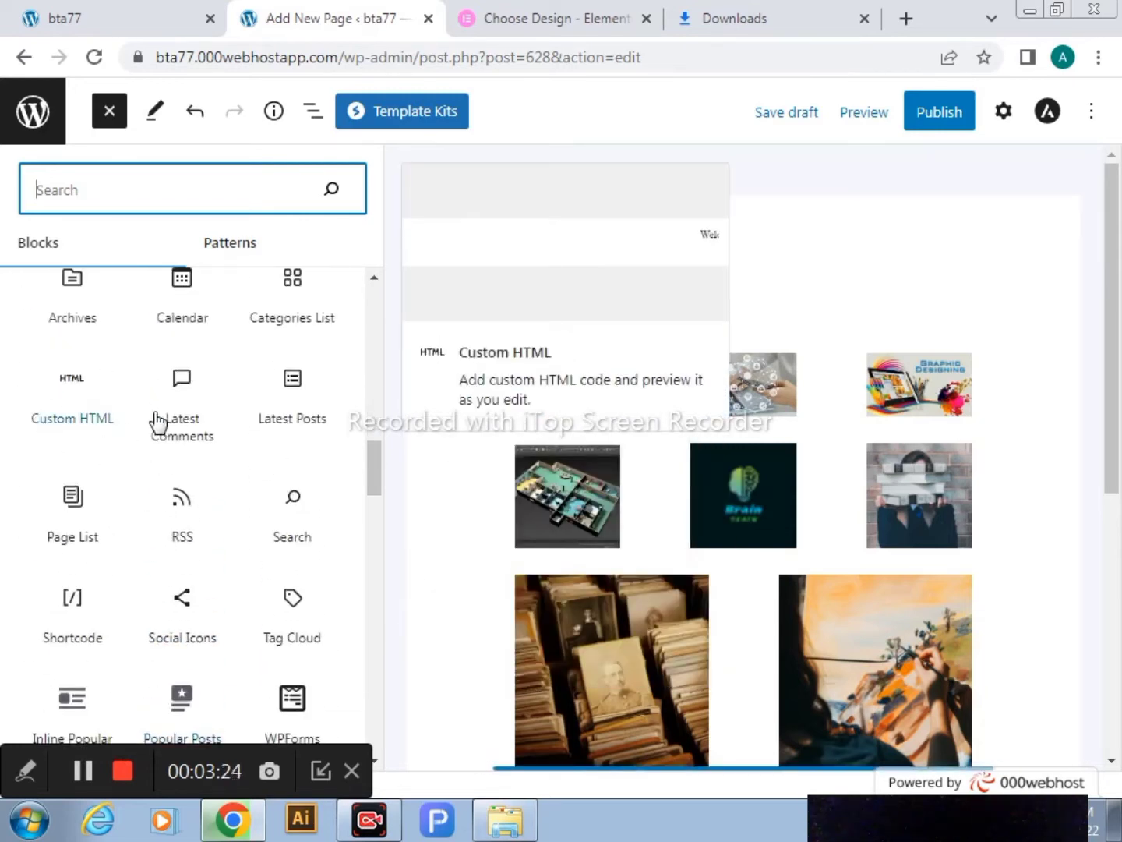
{"action": "scroll", "coordinate": [179, 452], "scroll_direction": "down", "scroll_amount": 2}
{"action": "scroll", "coordinate": [179, 558], "scroll_direction": "down", "scroll_amount": 4}
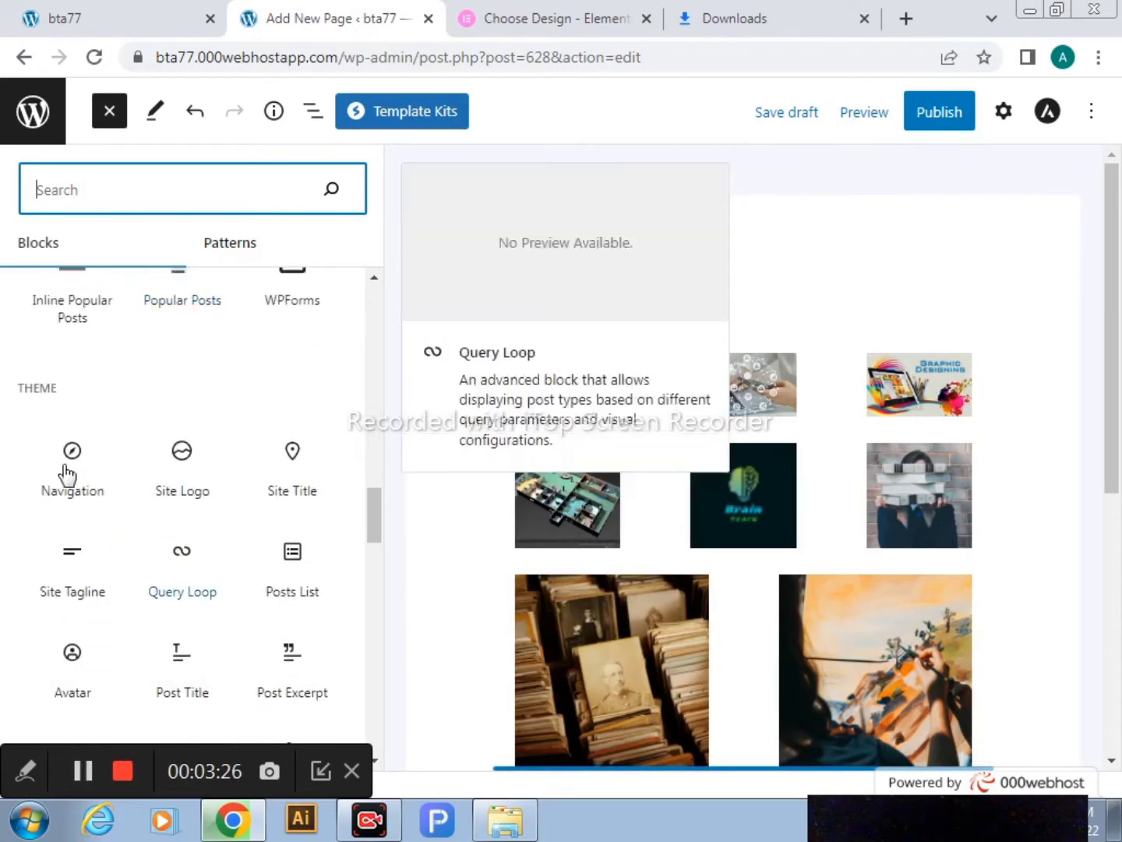
{"action": "scroll", "coordinate": [184, 529], "scroll_direction": "down", "scroll_amount": 2}
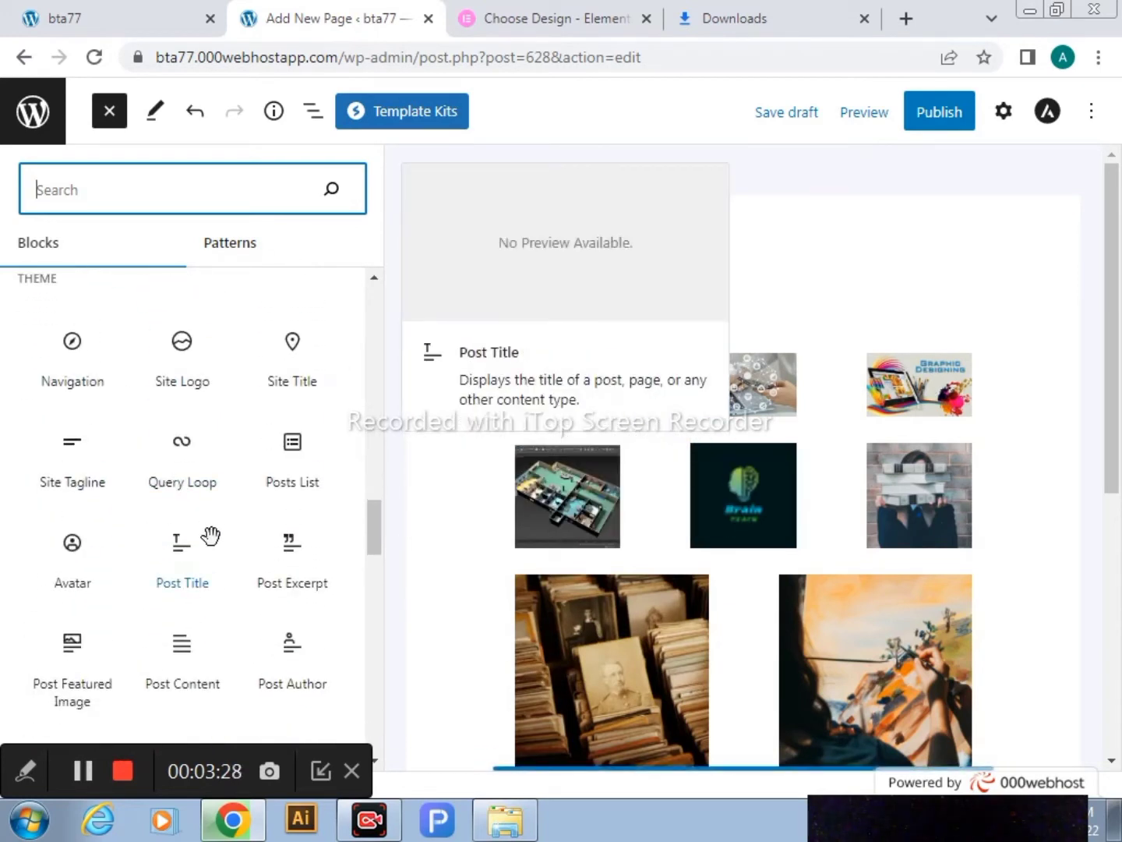
{"action": "scroll", "coordinate": [213, 533], "scroll_direction": "down", "scroll_amount": 6}
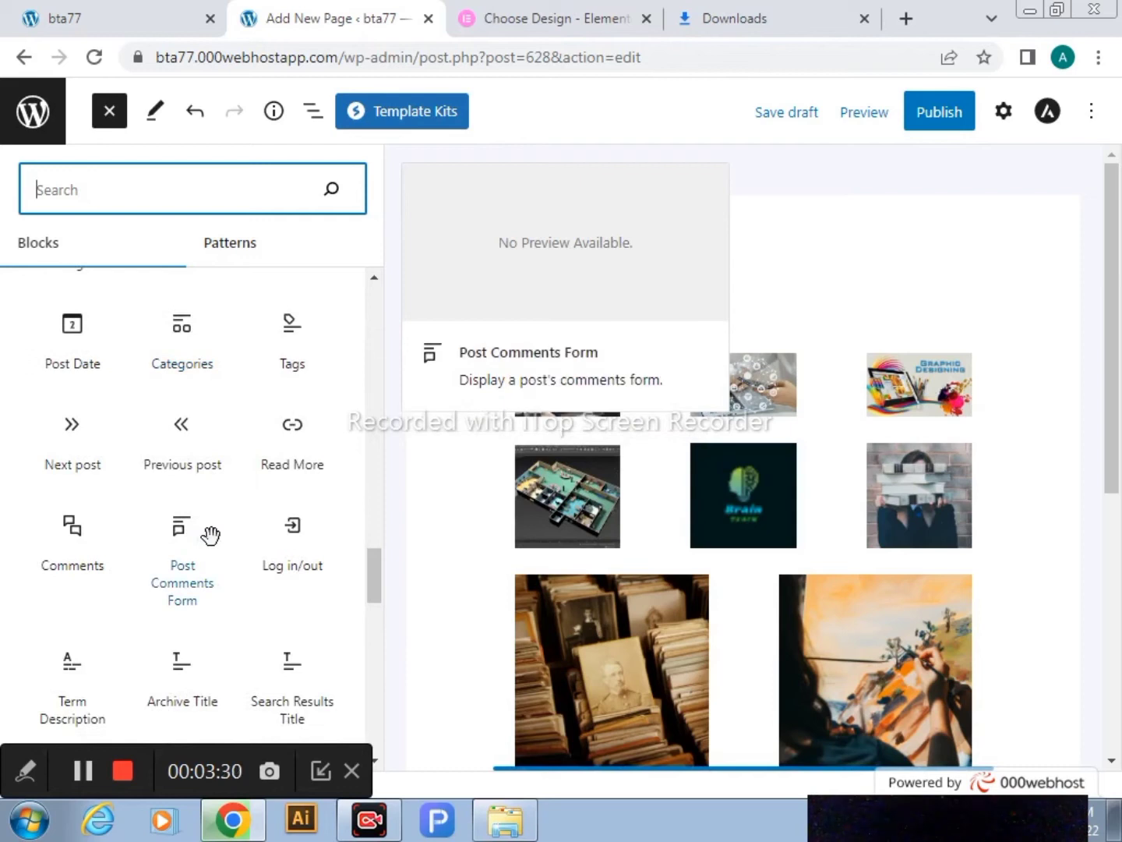
{"action": "scroll", "coordinate": [211, 503], "scroll_direction": "down", "scroll_amount": 3}
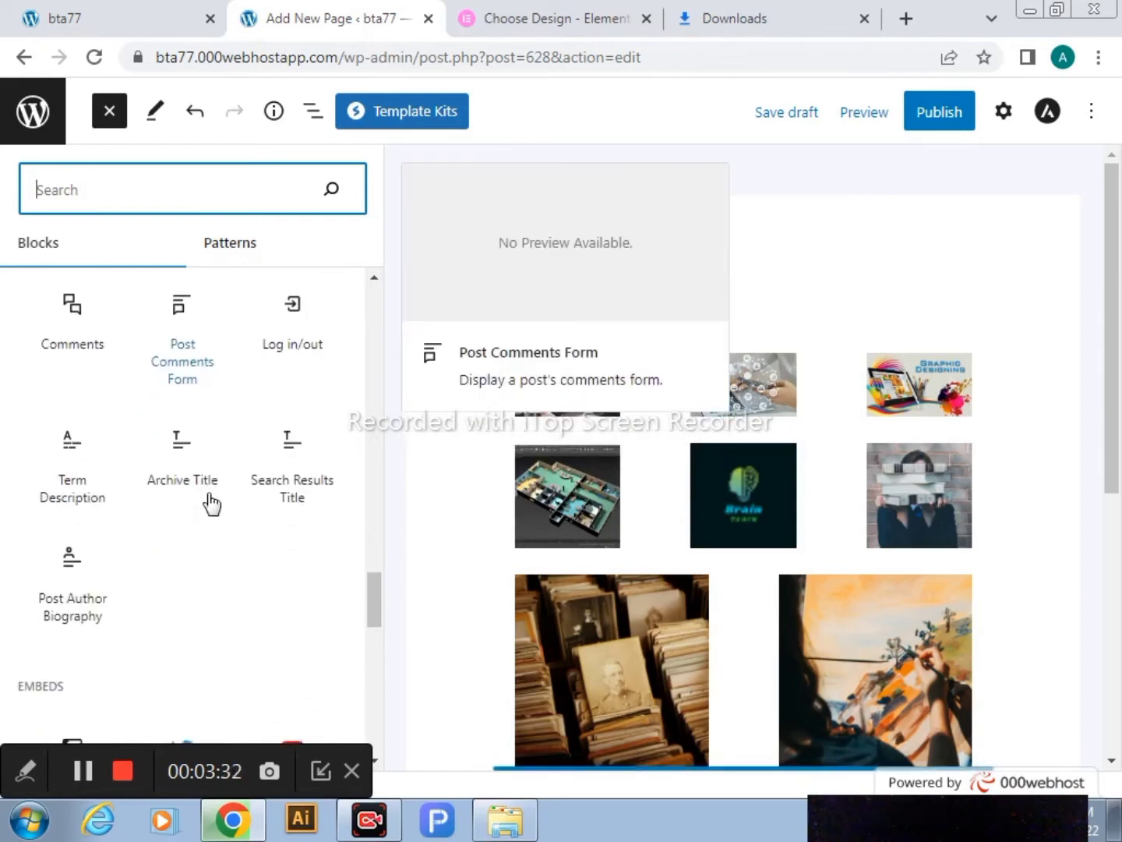
{"action": "scroll", "coordinate": [210, 504], "scroll_direction": "down", "scroll_amount": 15}
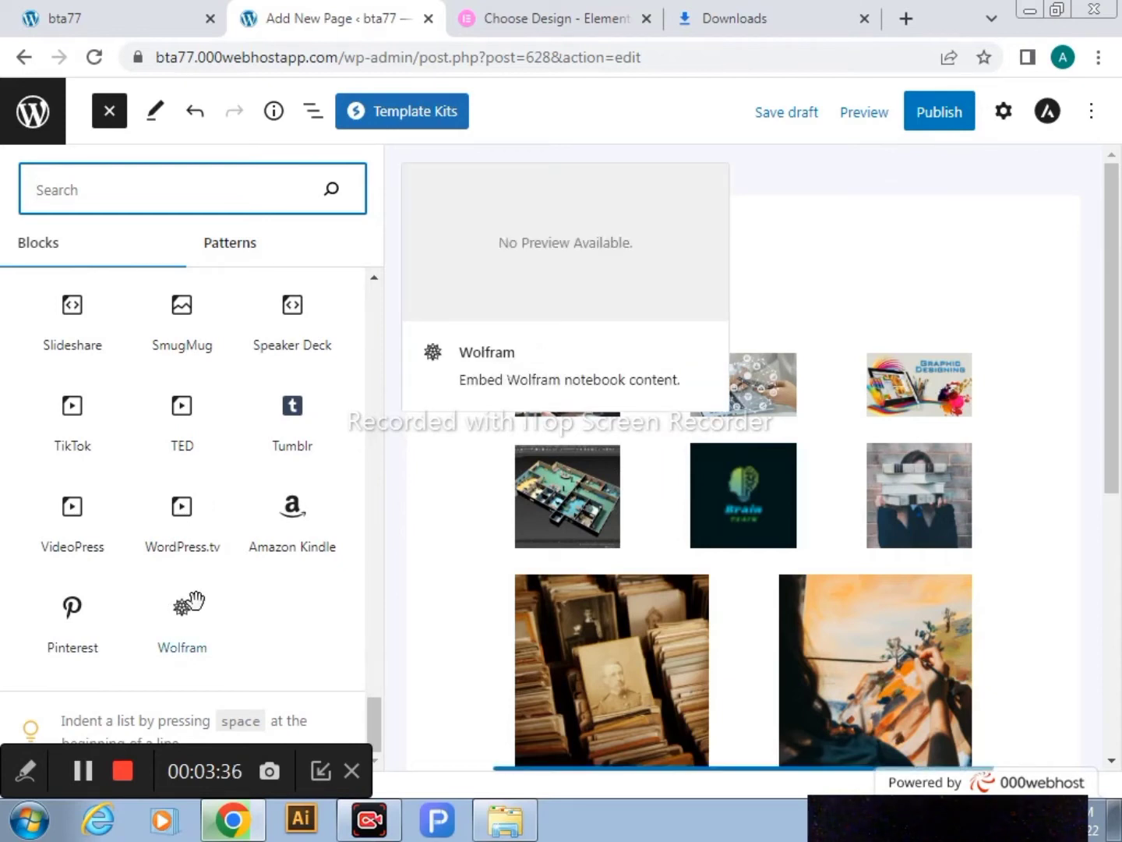
{"action": "scroll", "coordinate": [216, 605], "scroll_direction": "up", "scroll_amount": 15}
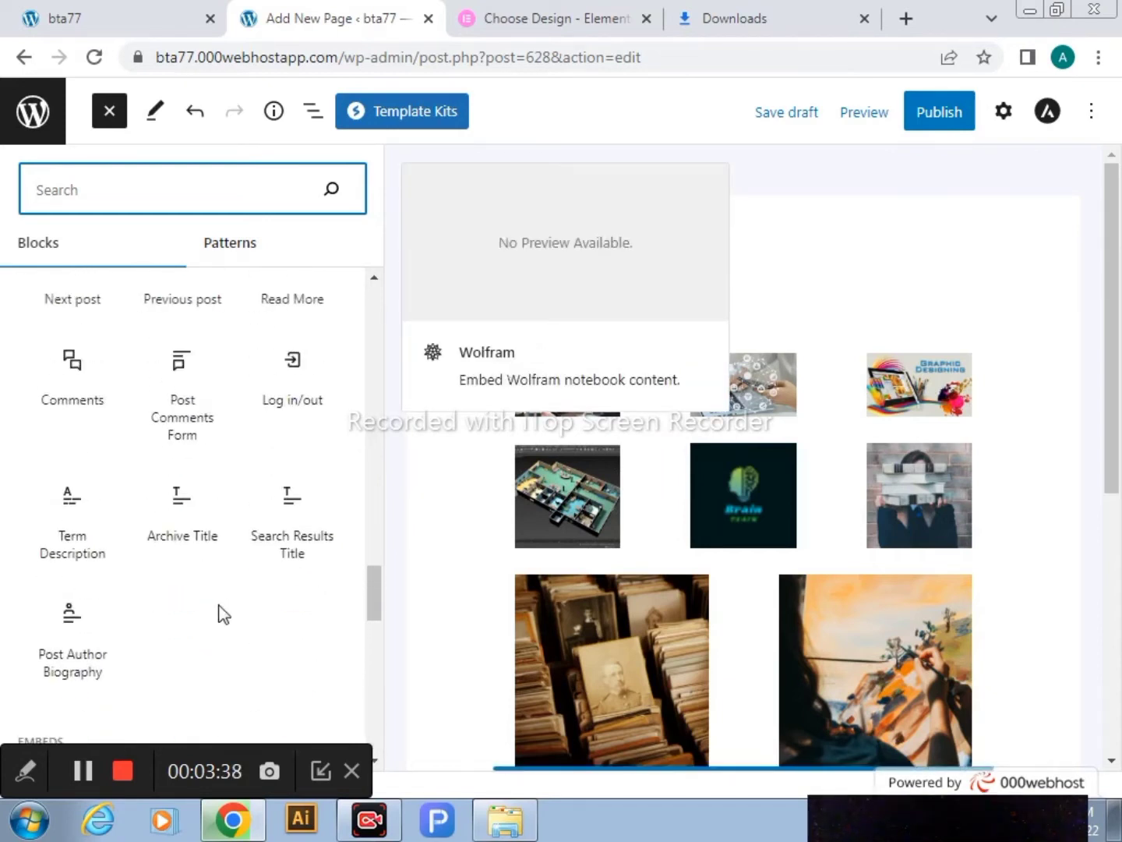
{"action": "scroll", "coordinate": [207, 600], "scroll_direction": "up", "scroll_amount": 8}
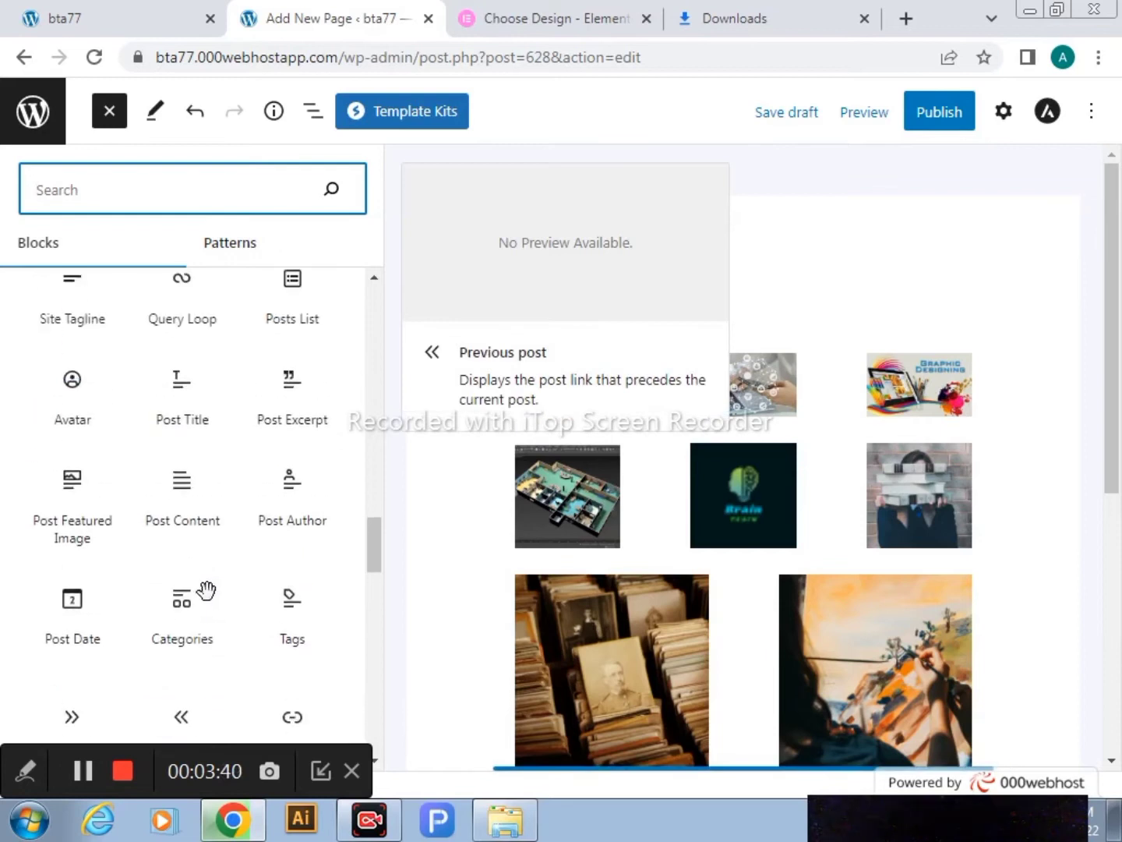
{"action": "scroll", "coordinate": [208, 585], "scroll_direction": "up", "scroll_amount": 2}
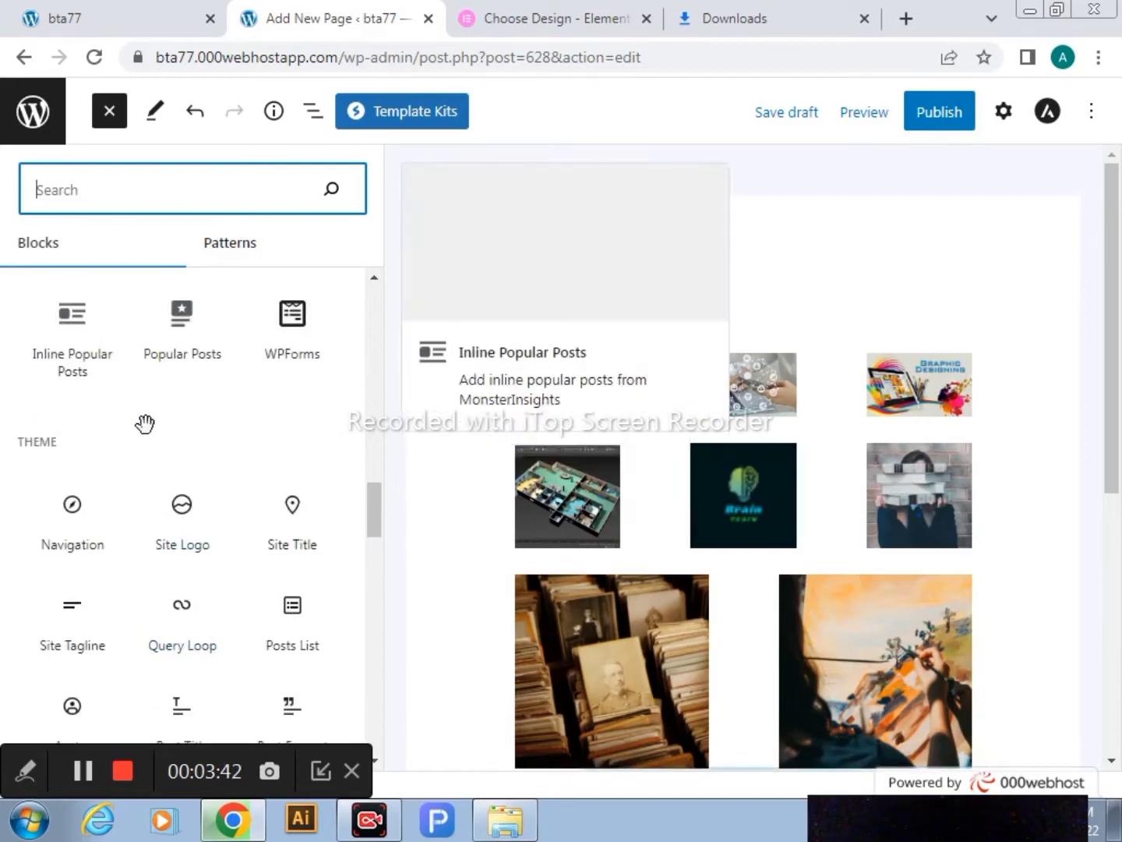
{"action": "scroll", "coordinate": [147, 428], "scroll_direction": "up", "scroll_amount": 5}
{"action": "scroll", "coordinate": [256, 544], "scroll_direction": "up", "scroll_amount": 10}
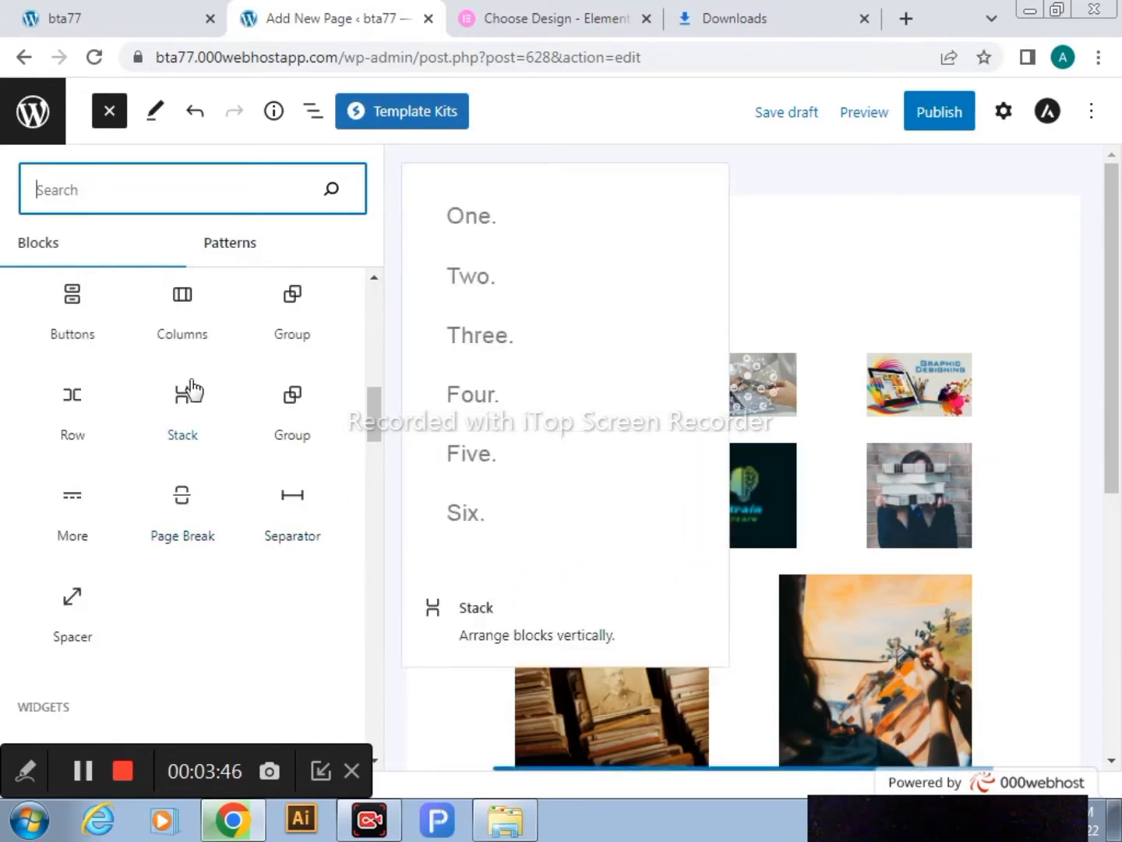
{"action": "scroll", "coordinate": [205, 389], "scroll_direction": "up", "scroll_amount": 3}
{"action": "scroll", "coordinate": [159, 422], "scroll_direction": "up", "scroll_amount": 3}
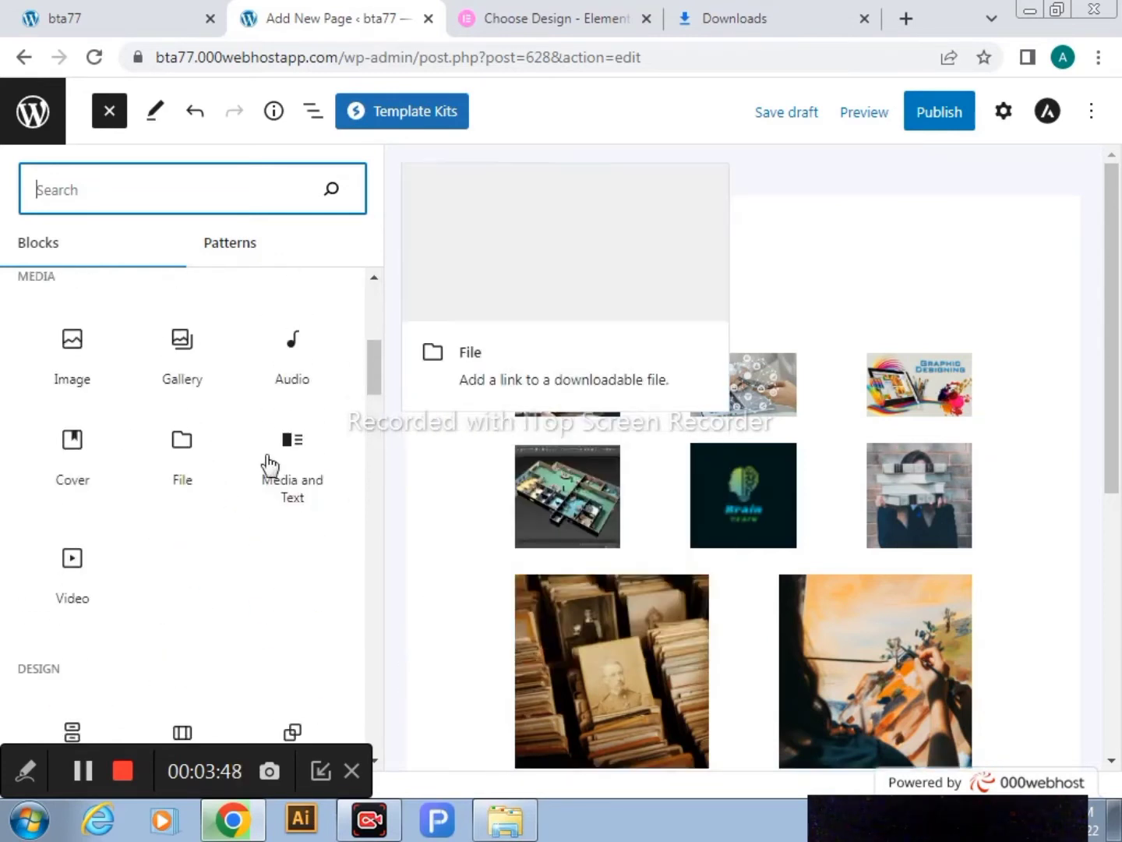
{"action": "scroll", "coordinate": [210, 305], "scroll_direction": "up", "scroll_amount": 5}
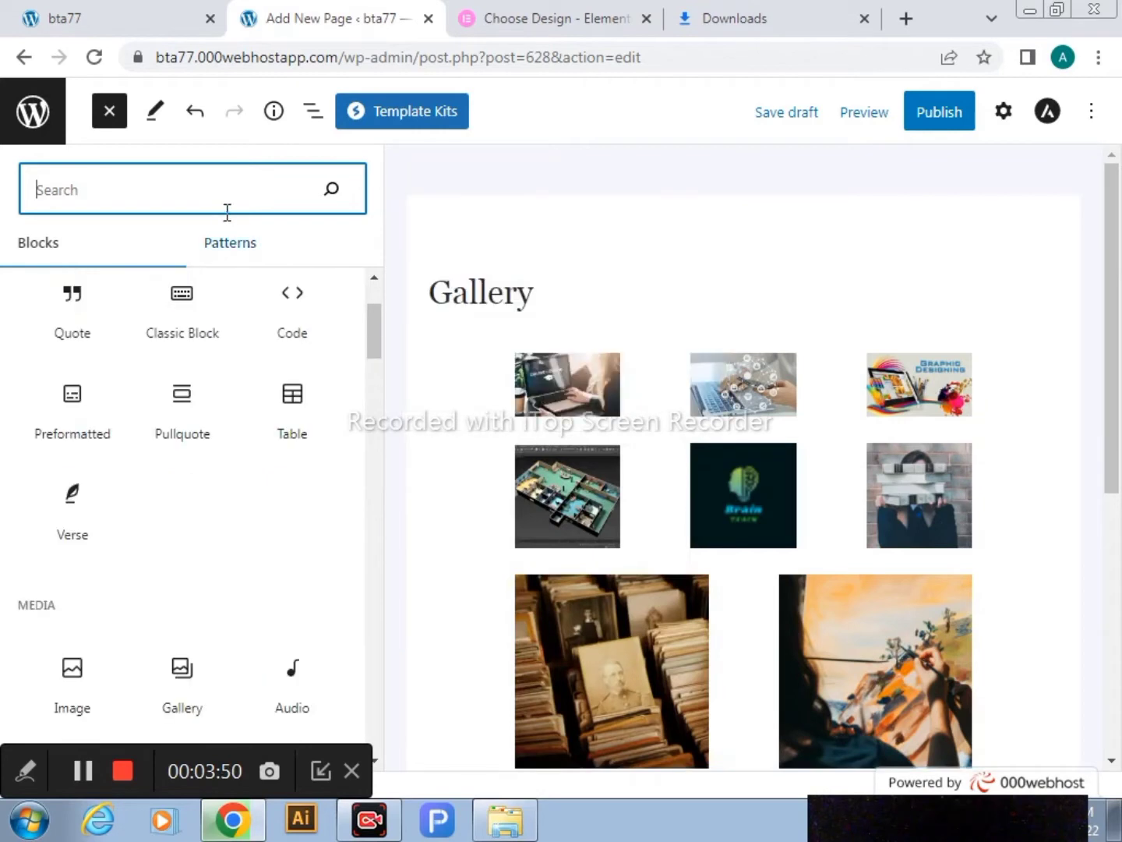
{"action": "scroll", "coordinate": [251, 490], "scroll_direction": "up", "scroll_amount": 2}
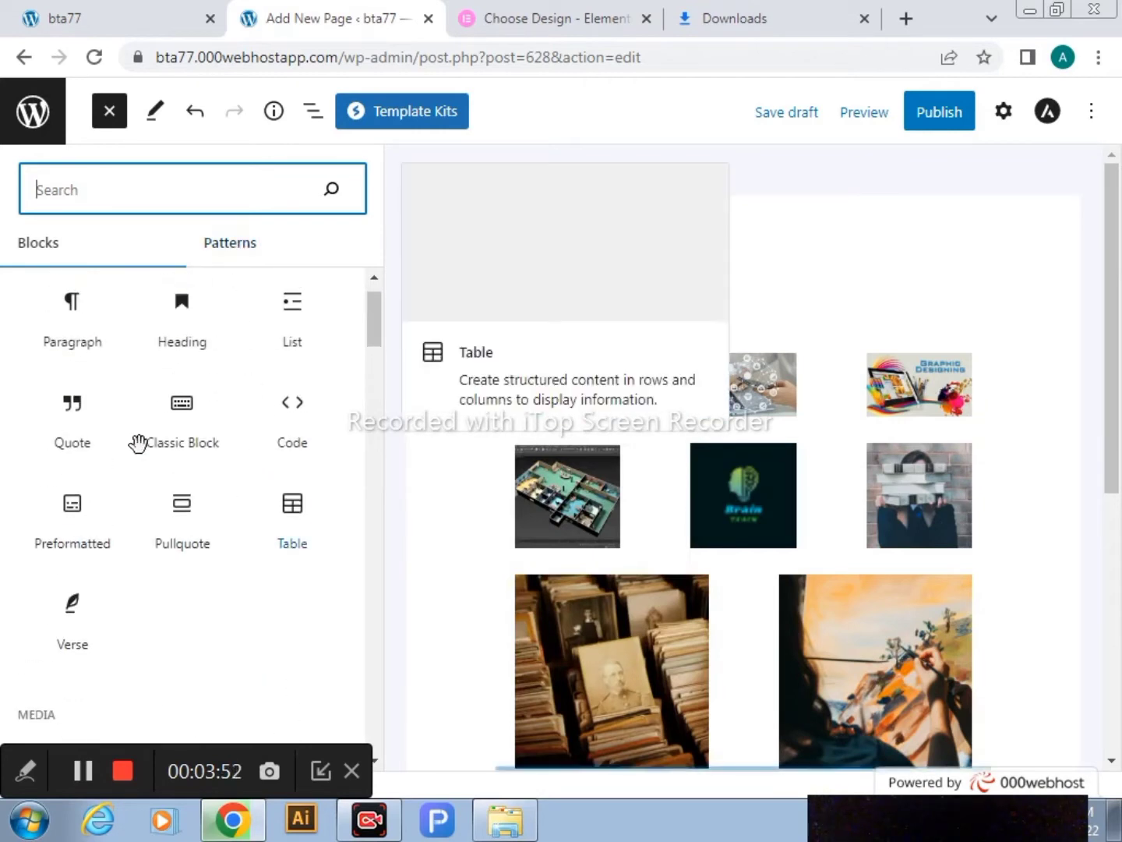
{"action": "scroll", "coordinate": [225, 450], "scroll_direction": "up", "scroll_amount": 1}
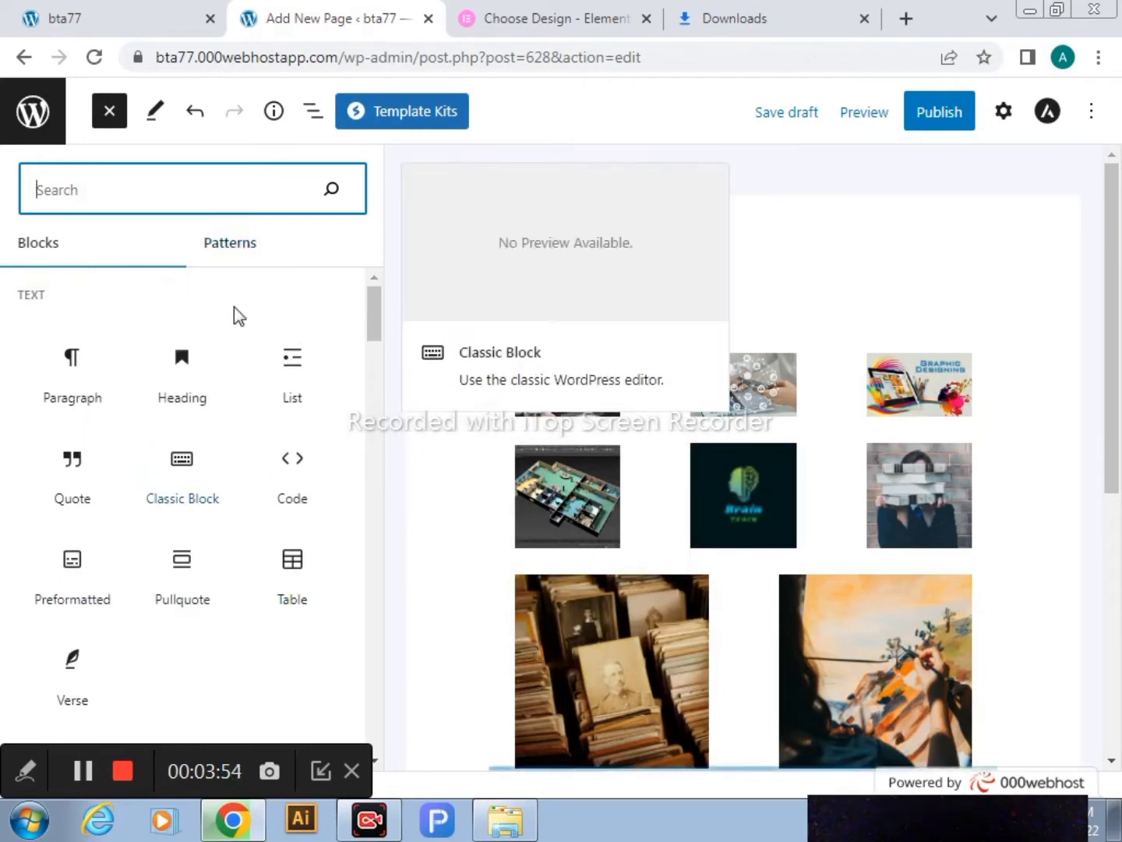
Compare the Patterns and Blocks tabs, then close the block library
{"action": "left_click", "coordinate": [230, 245]}
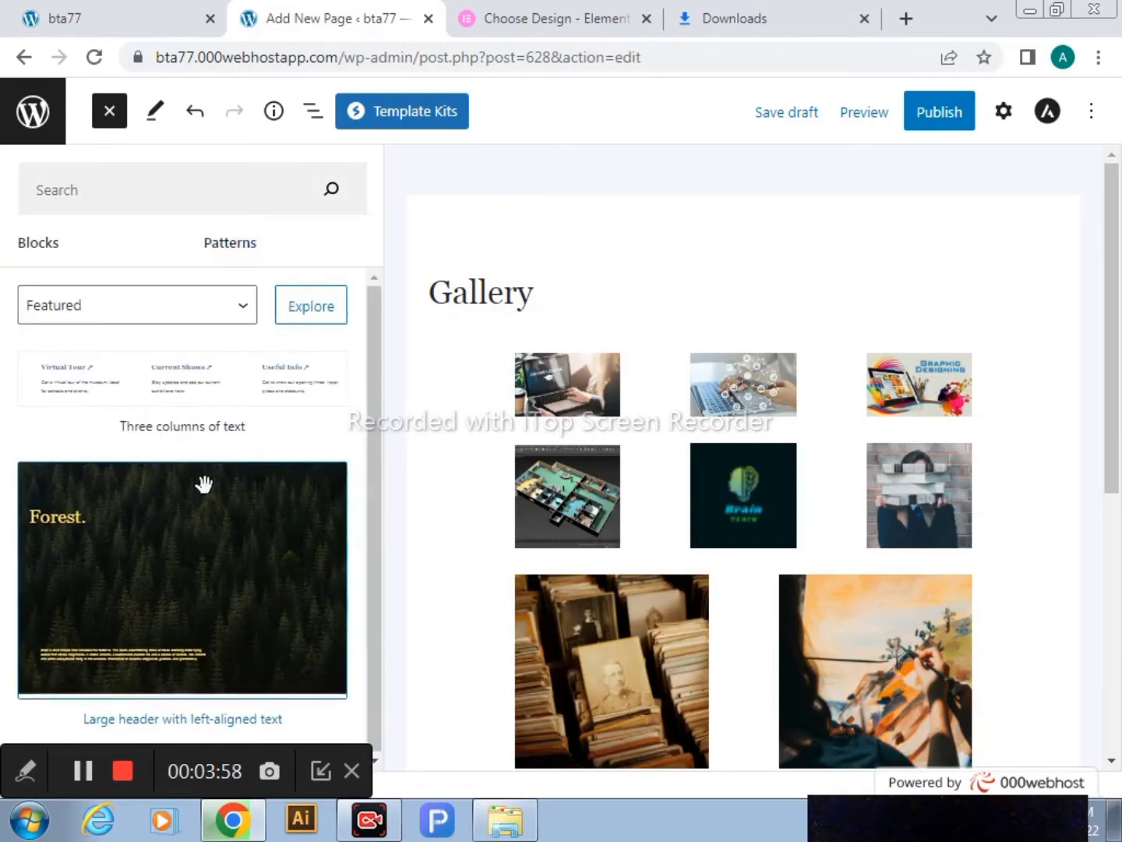
{"action": "left_click", "coordinate": [35, 241]}
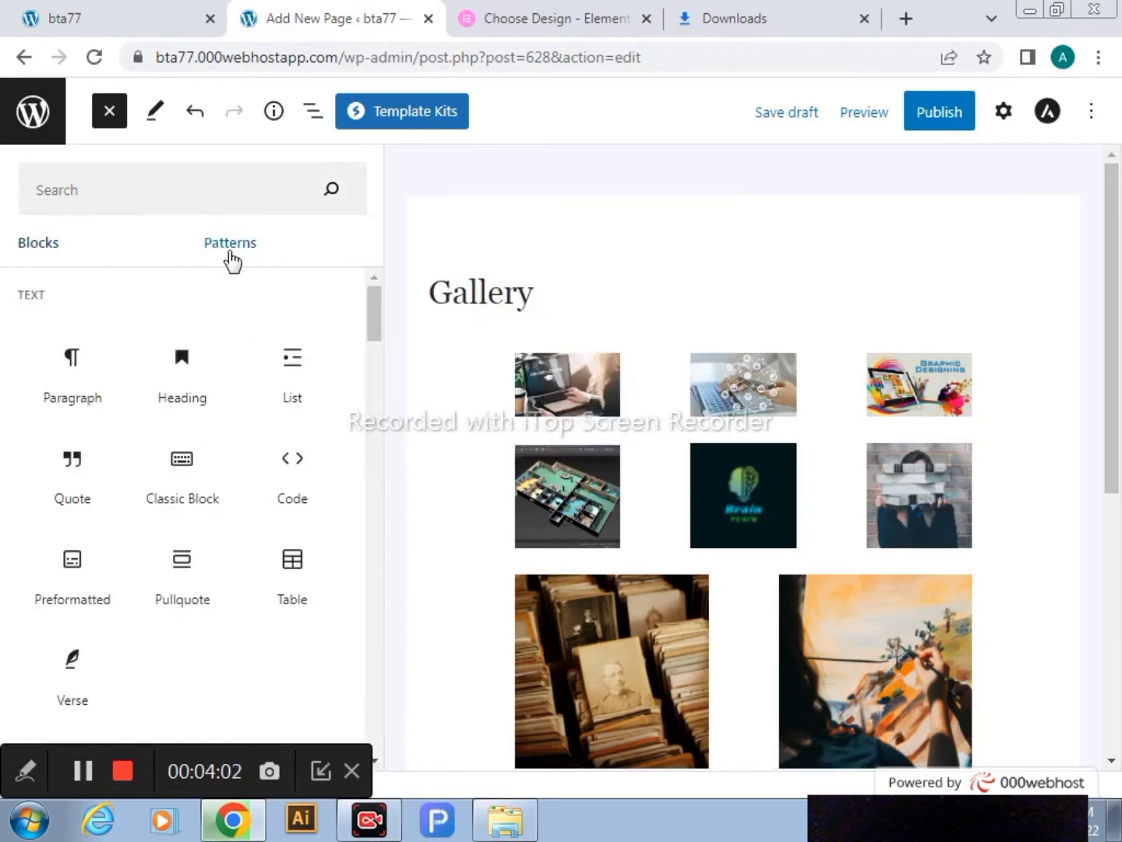
{"action": "left_click", "coordinate": [227, 248]}
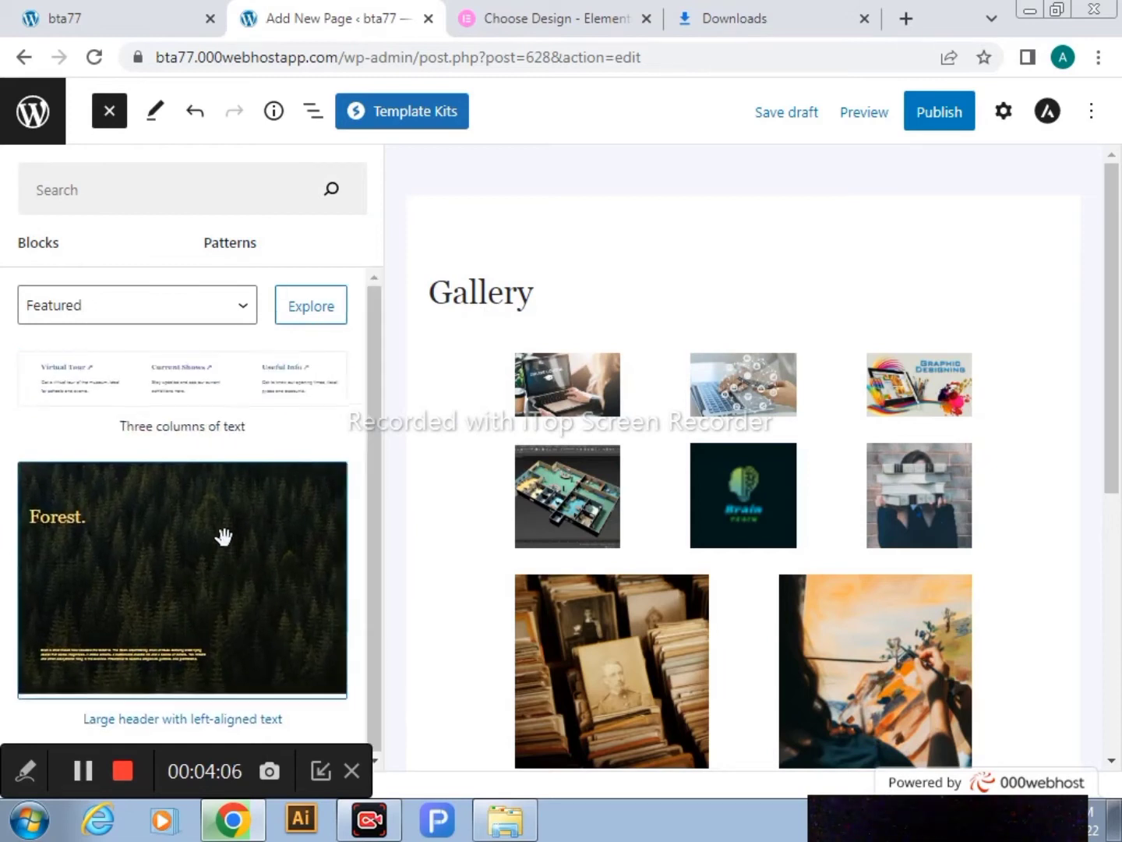
{"action": "left_click", "coordinate": [35, 242]}
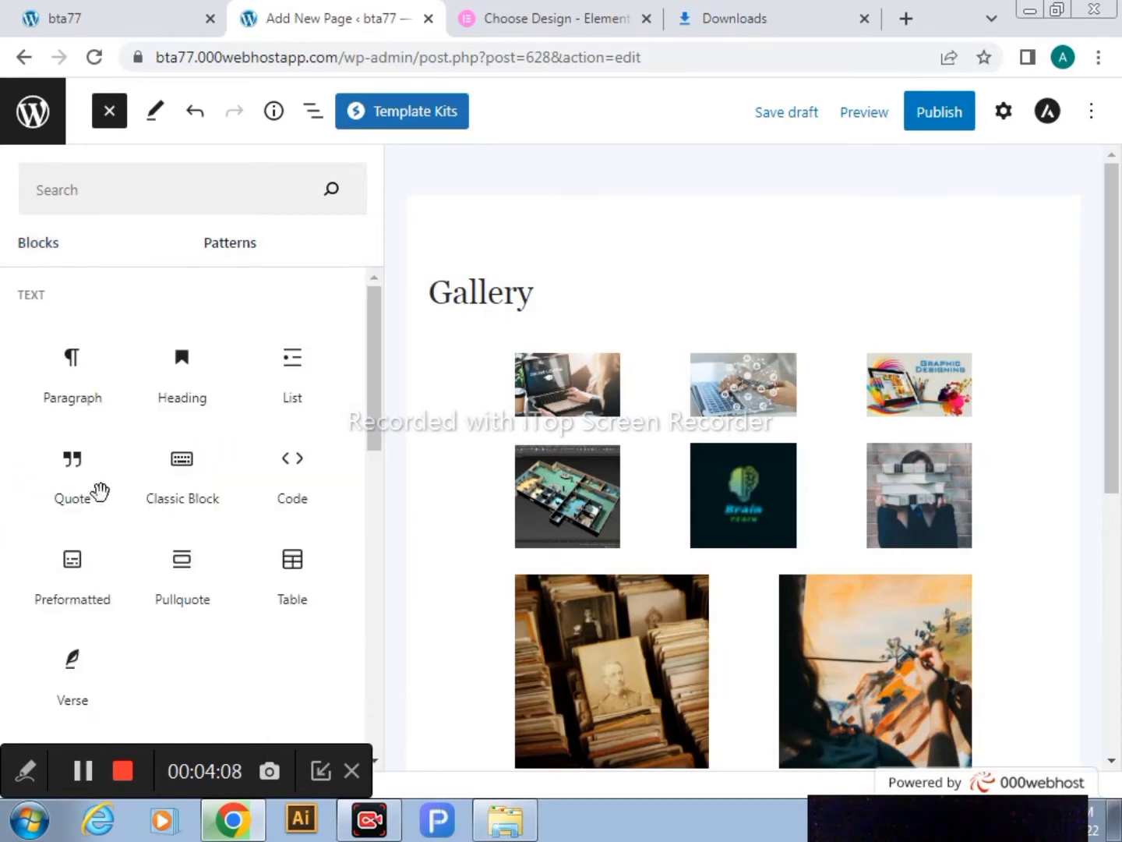
{"action": "key", "text": "Escape"}
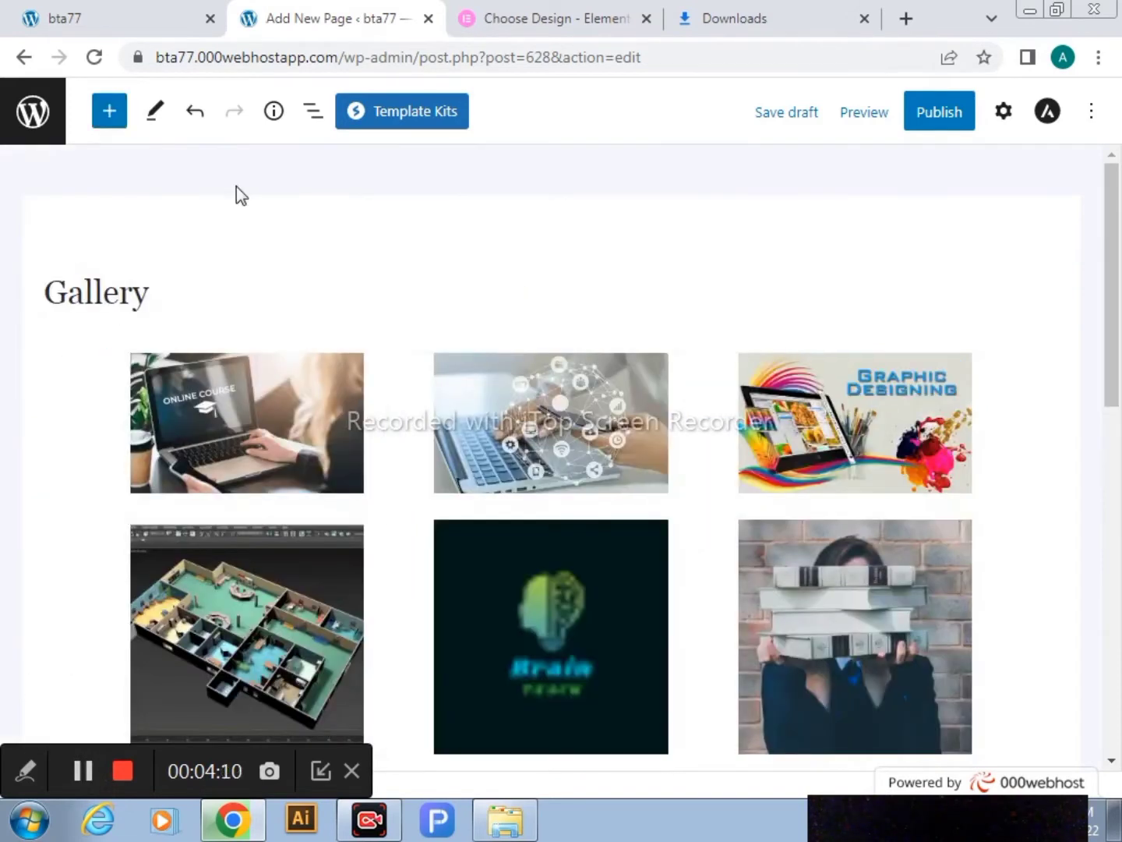
{"action": "scroll", "coordinate": [331, 245], "scroll_direction": "down", "scroll_amount": 10}
{"action": "scroll", "coordinate": [331, 248], "scroll_direction": "up", "scroll_amount": 10}
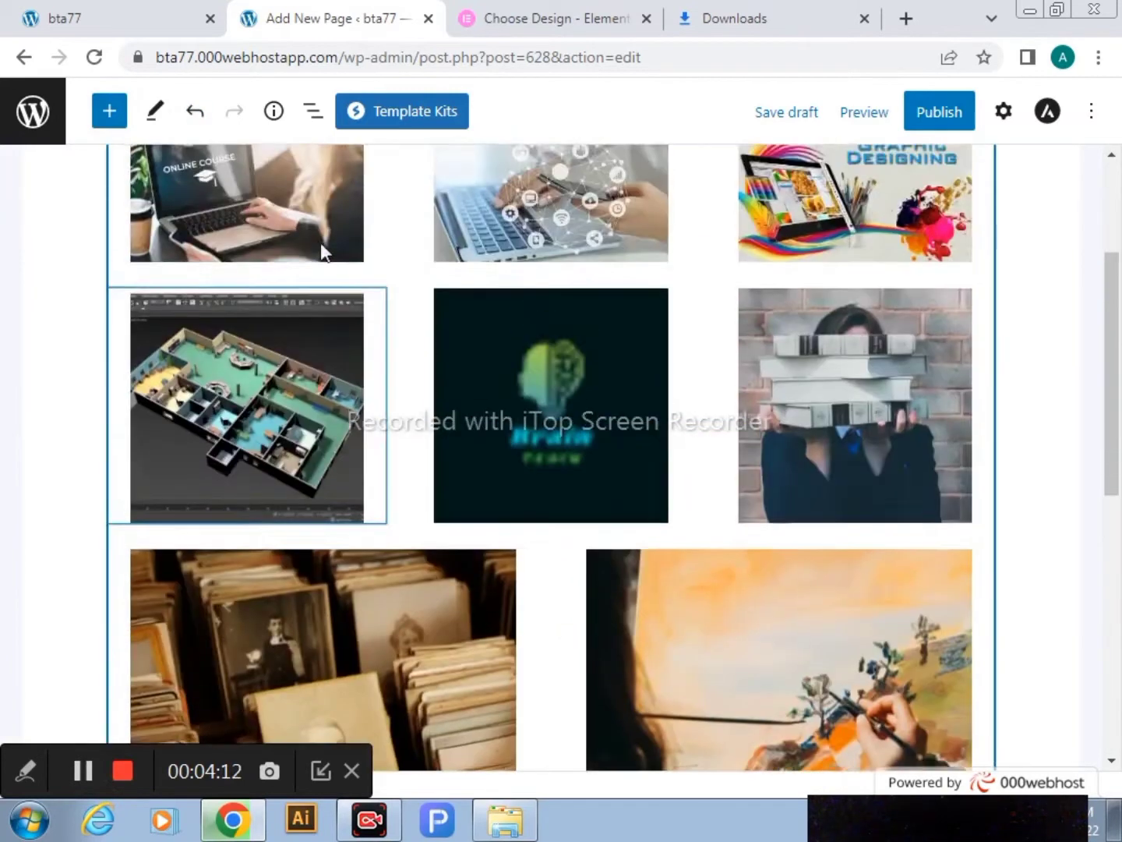
{"action": "left_click", "coordinate": [158, 117]}
{"action": "left_click", "coordinate": [501, 207]}
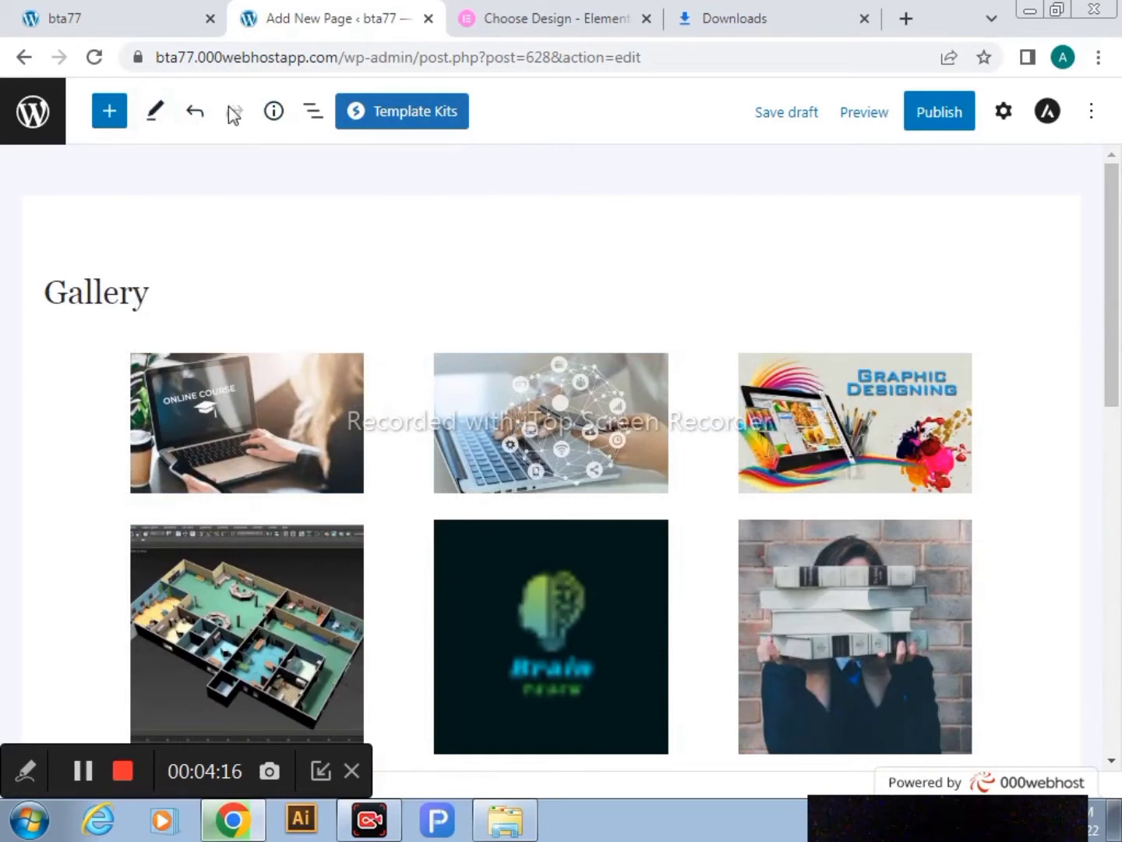
{"action": "left_click", "coordinate": [275, 116]}
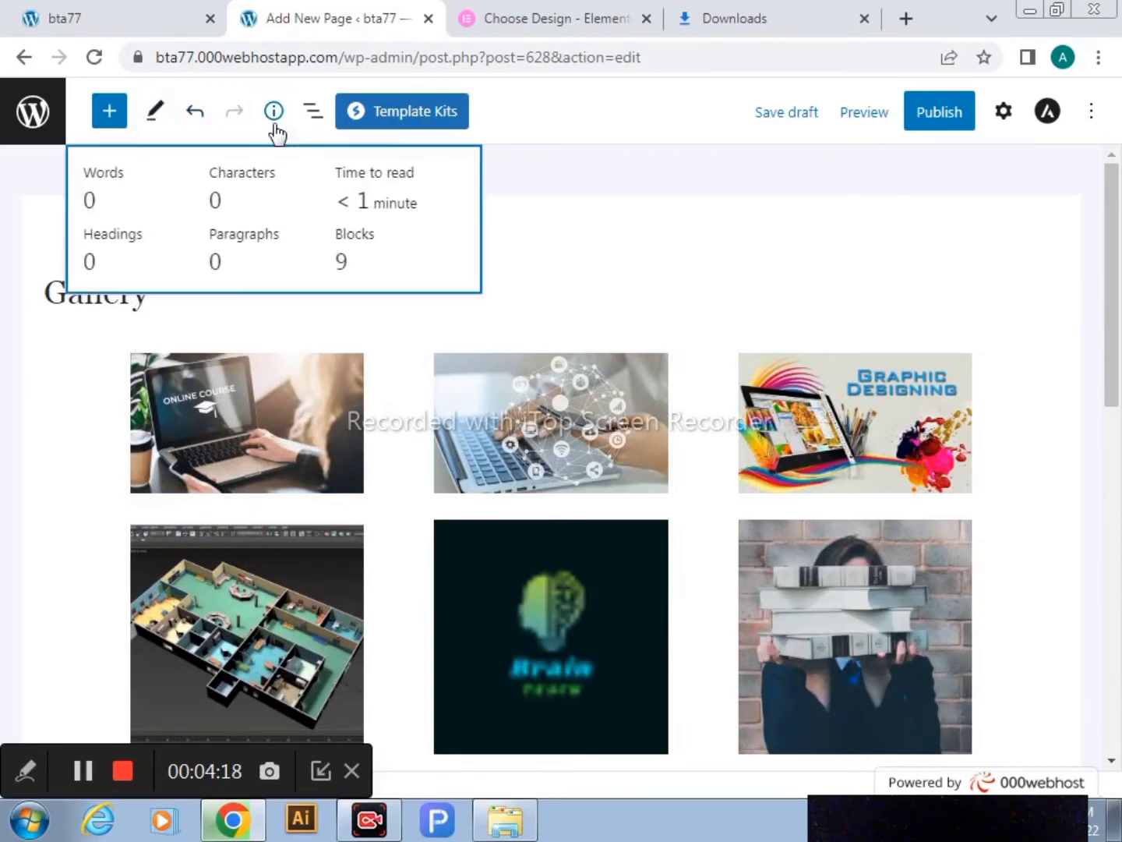
{"action": "left_click", "coordinate": [524, 229]}
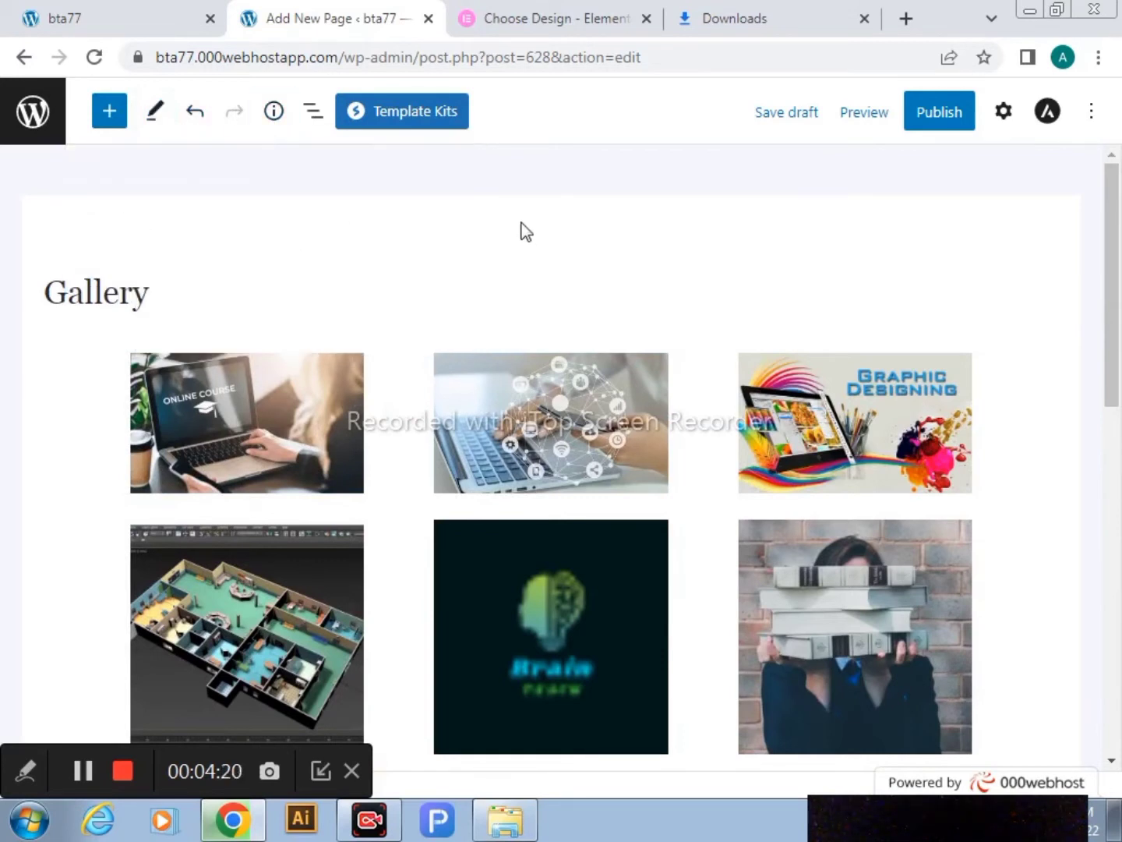
{"action": "left_click", "coordinate": [310, 116]}
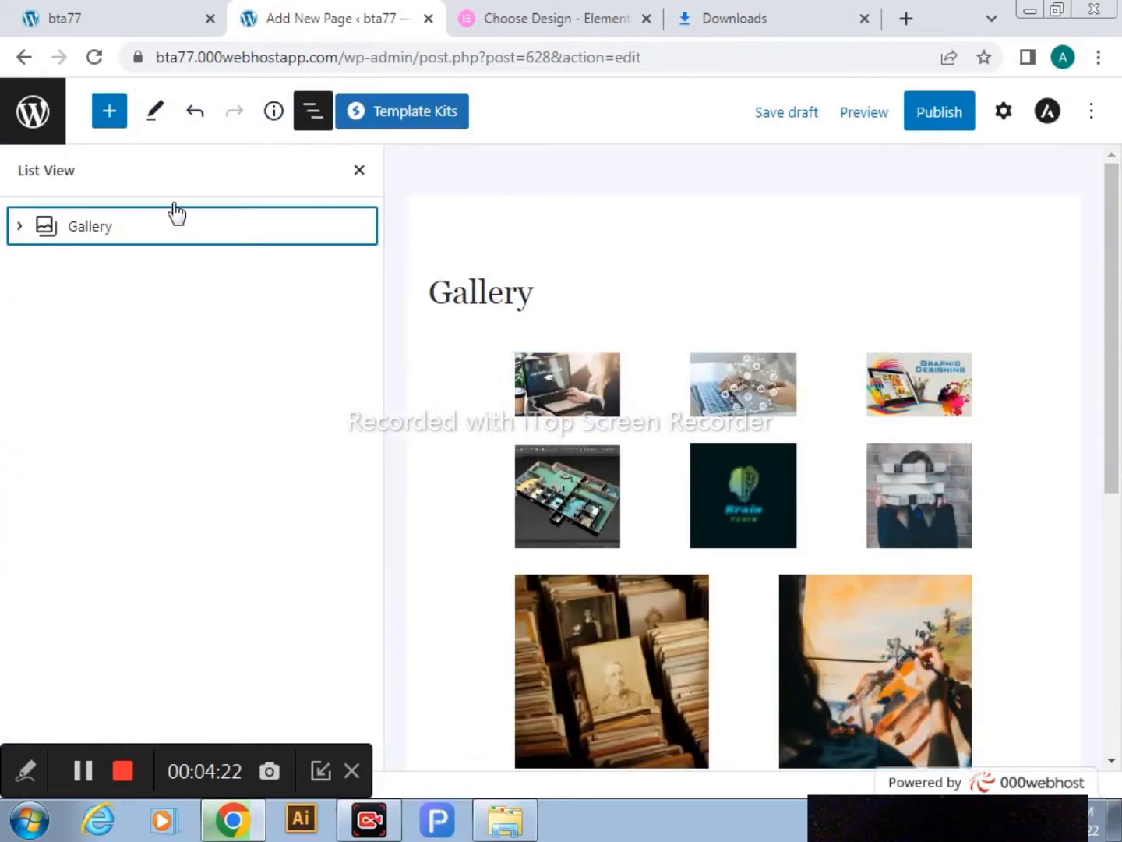
{"action": "left_click", "coordinate": [19, 226]}
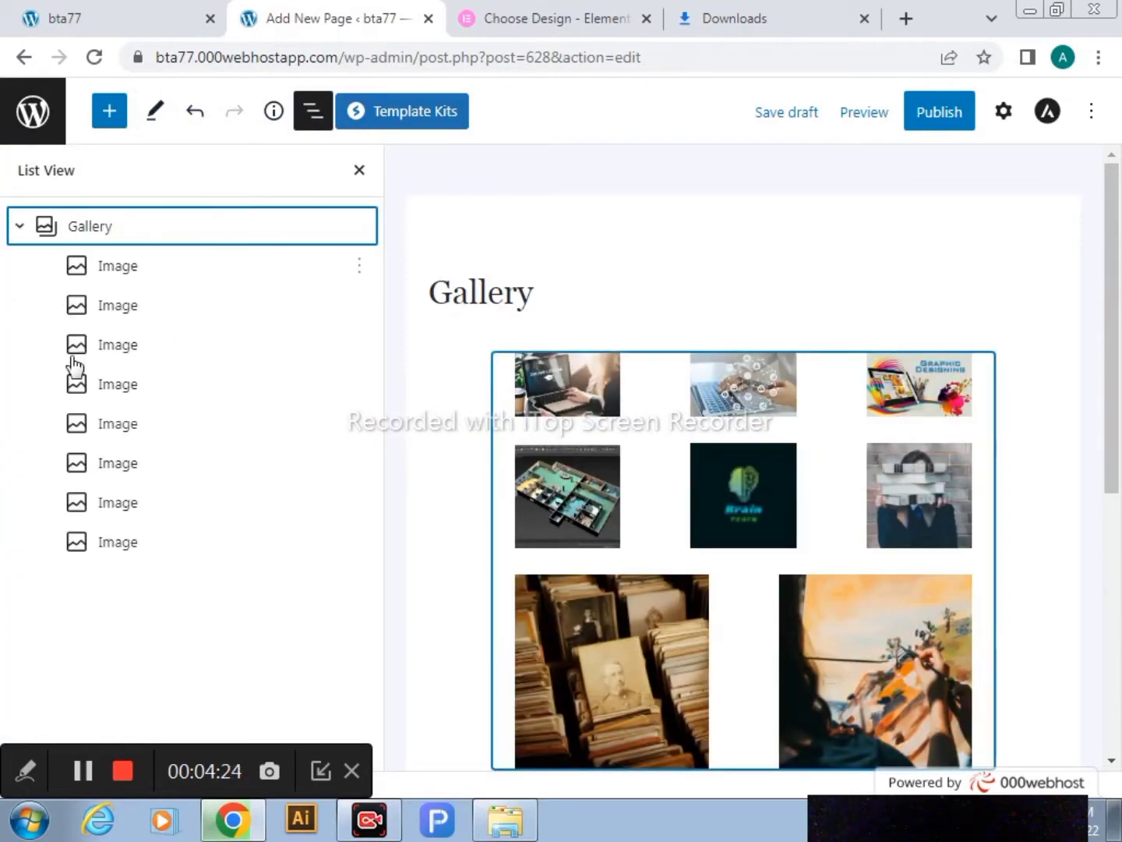
{"action": "left_click", "coordinate": [359, 172]}
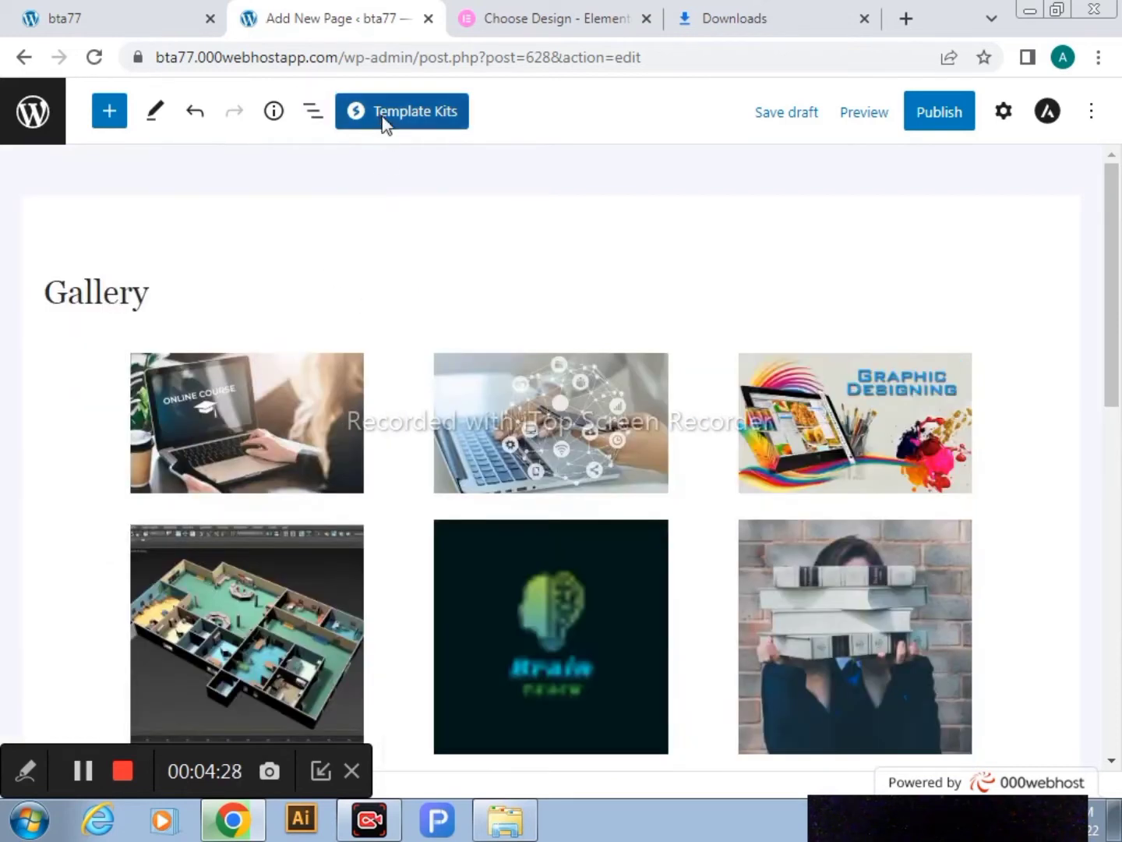
Open the Template Kits library and browse its Pages kits
{"action": "left_click", "coordinate": [383, 121]}
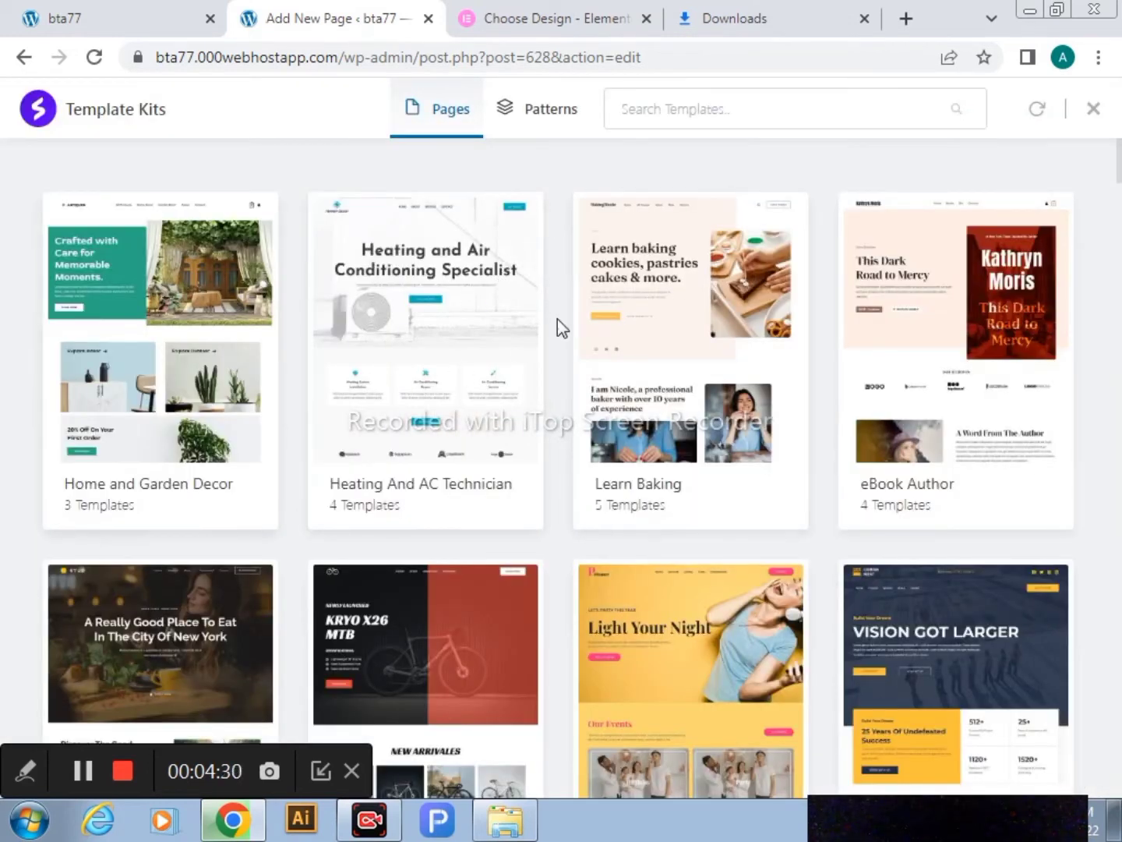
{"action": "scroll", "coordinate": [558, 319], "scroll_direction": "down", "scroll_amount": 20}
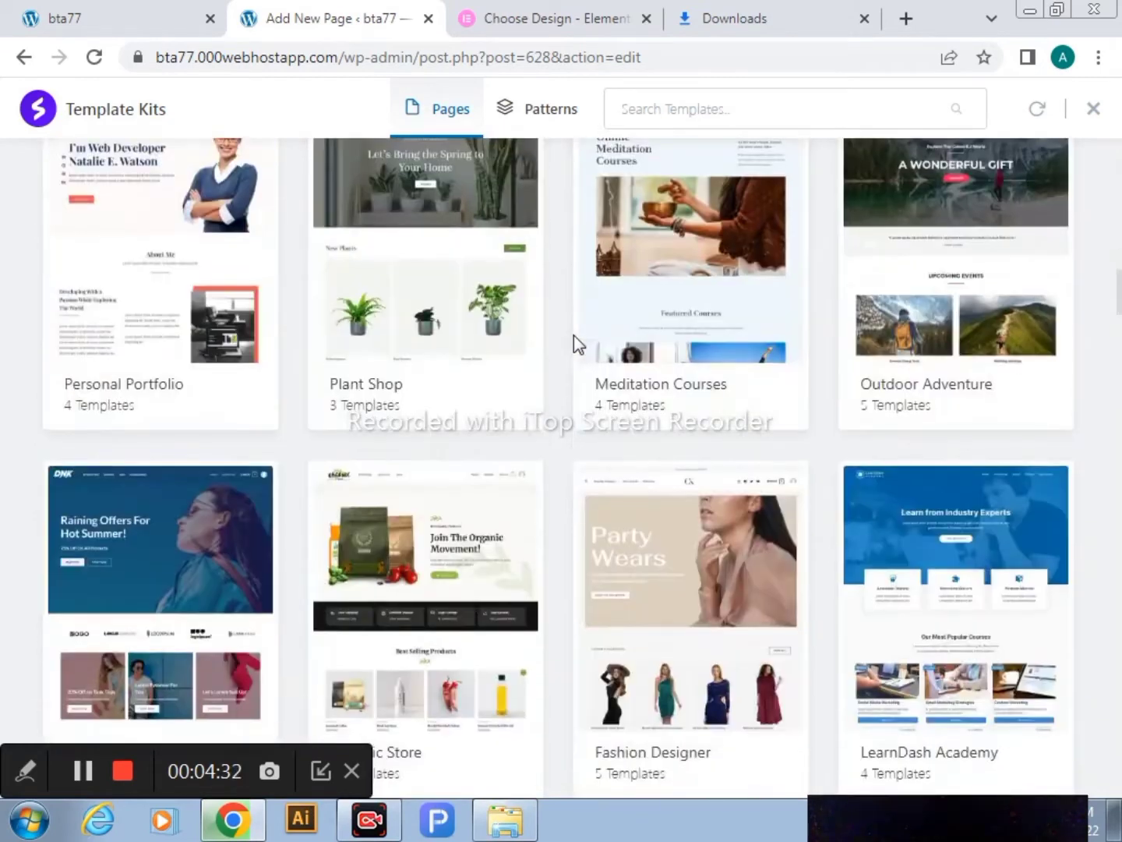
{"action": "scroll", "coordinate": [569, 337], "scroll_direction": "down", "scroll_amount": 15}
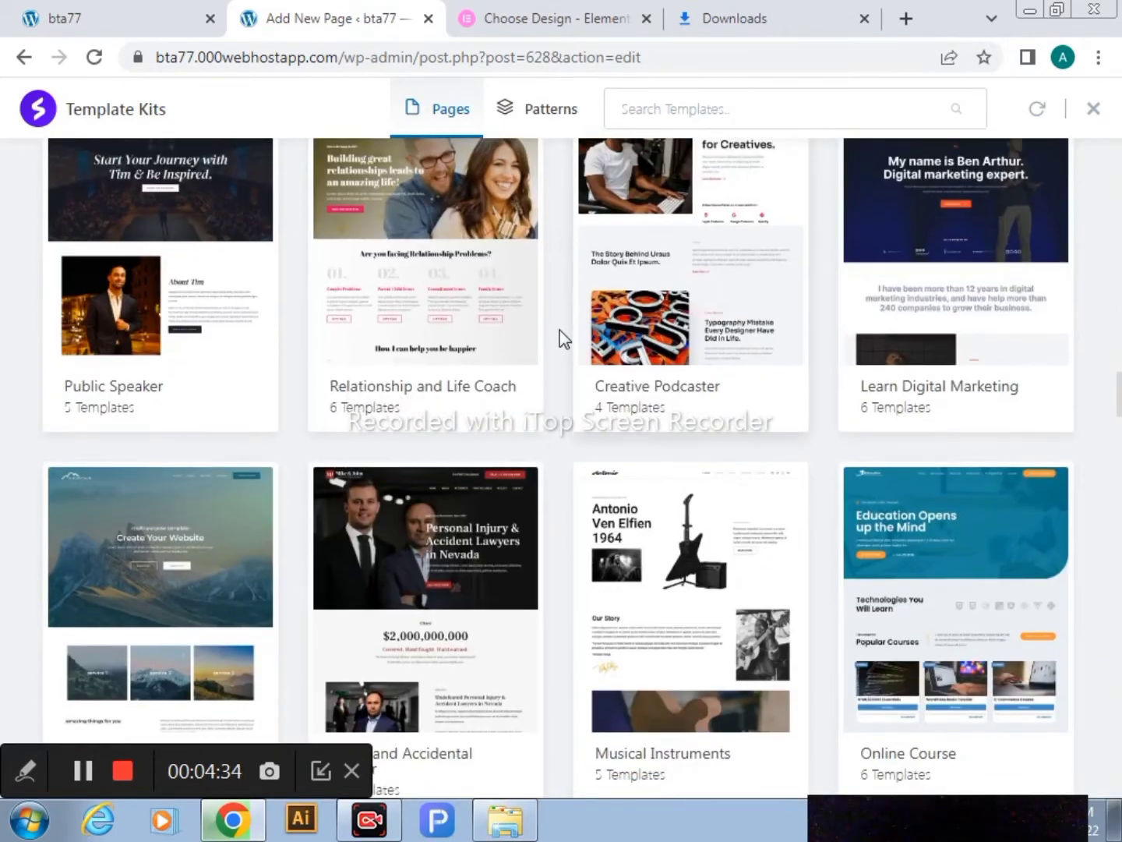
{"action": "scroll", "coordinate": [557, 330], "scroll_direction": "down", "scroll_amount": 12}
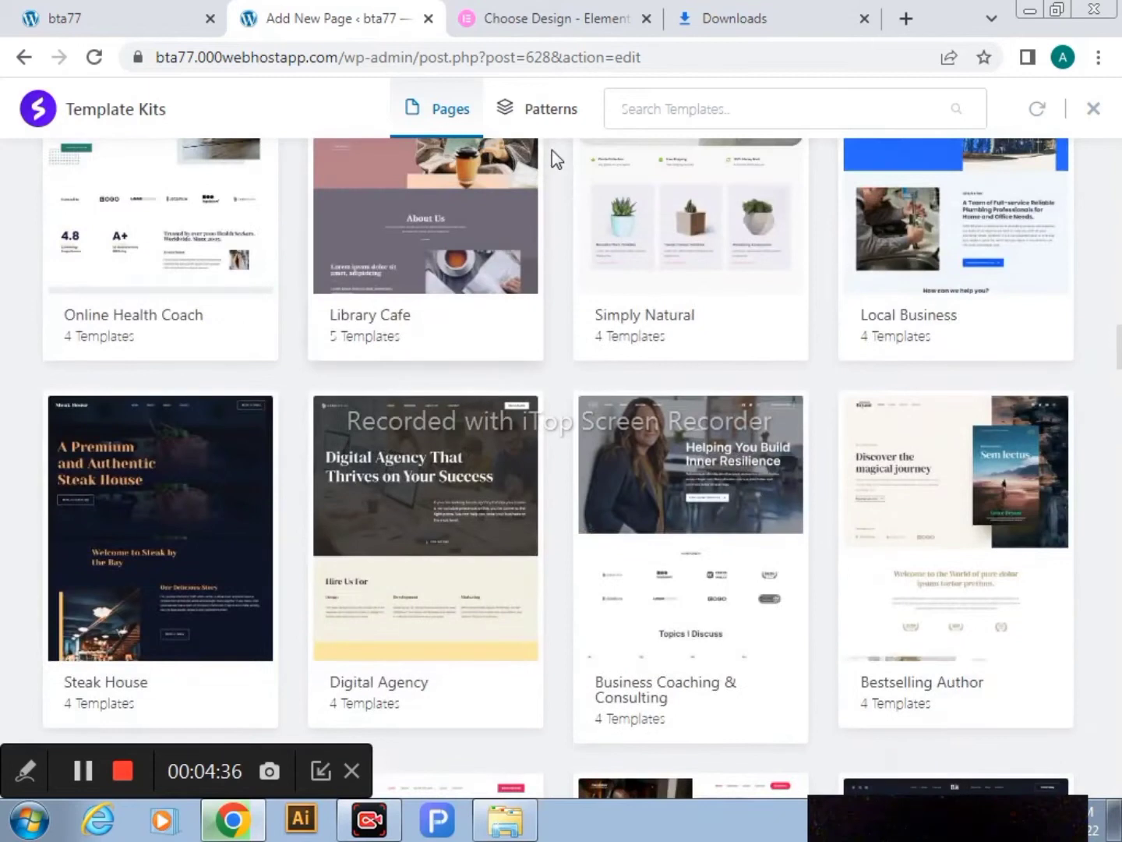
View the Patterns tab, trying the Dark and Light filters before showing All 285 patterns
{"action": "left_click", "coordinate": [537, 110]}
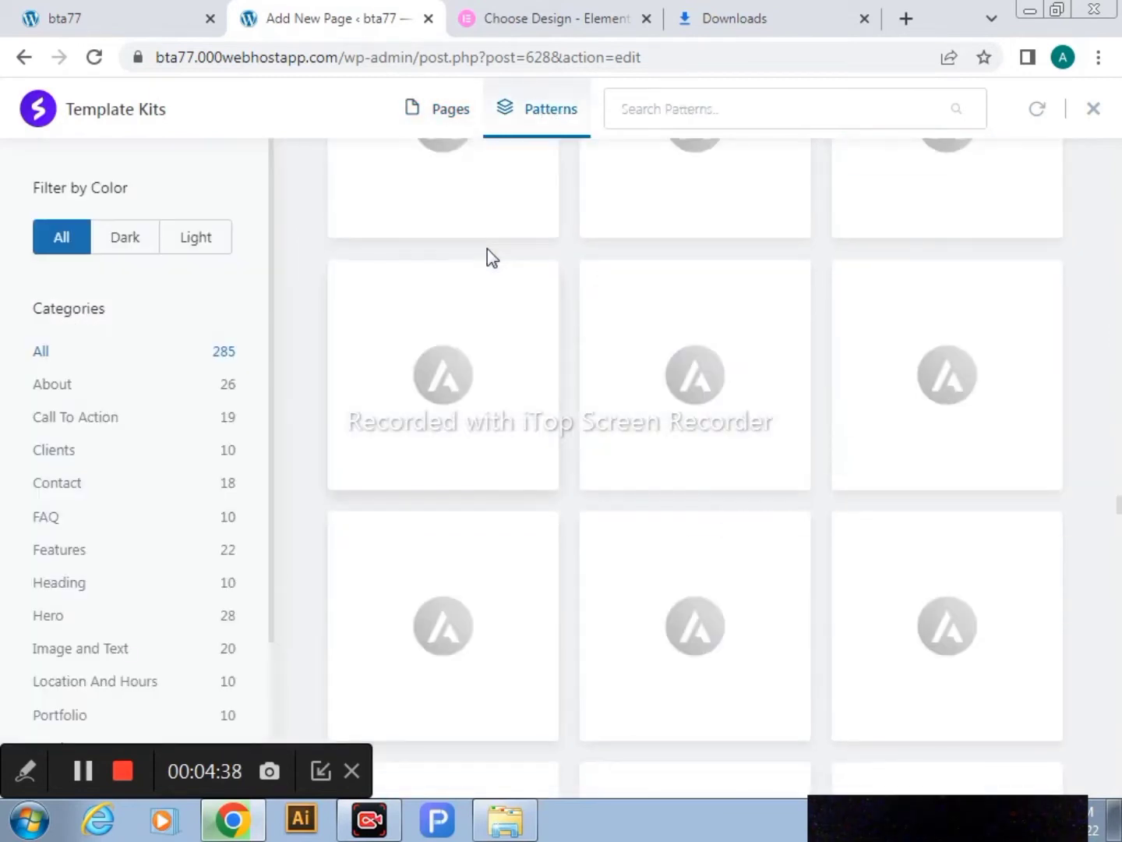
{"action": "scroll", "coordinate": [487, 250], "scroll_direction": "up", "scroll_amount": 3}
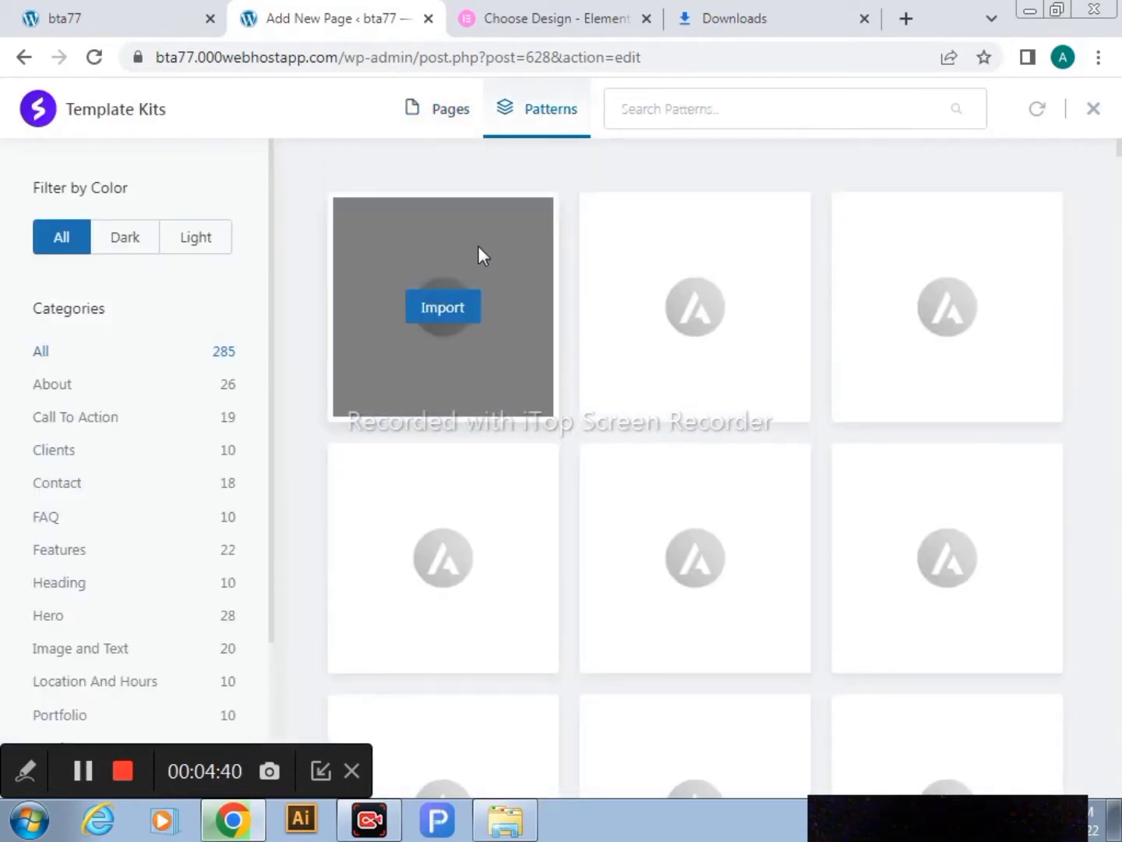
{"action": "scroll", "coordinate": [570, 510], "scroll_direction": "down", "scroll_amount": 3}
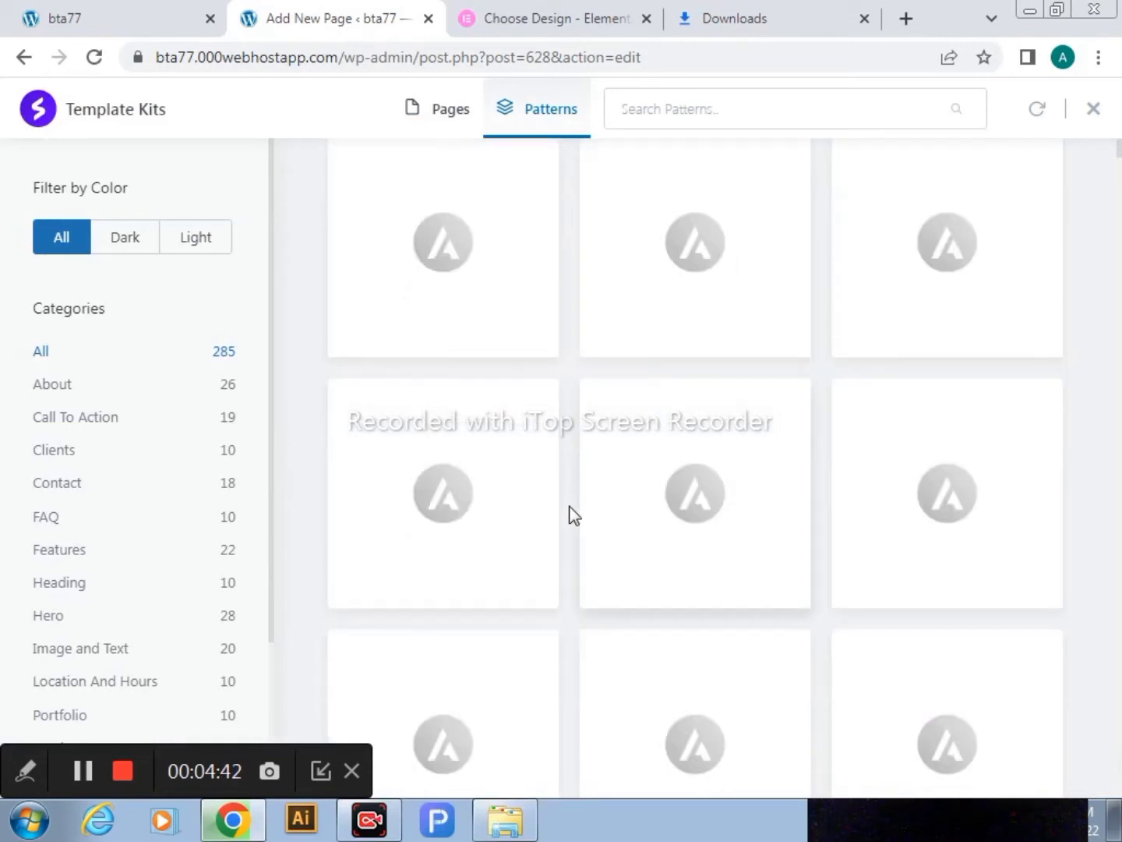
{"action": "scroll", "coordinate": [570, 515], "scroll_direction": "up", "scroll_amount": 3}
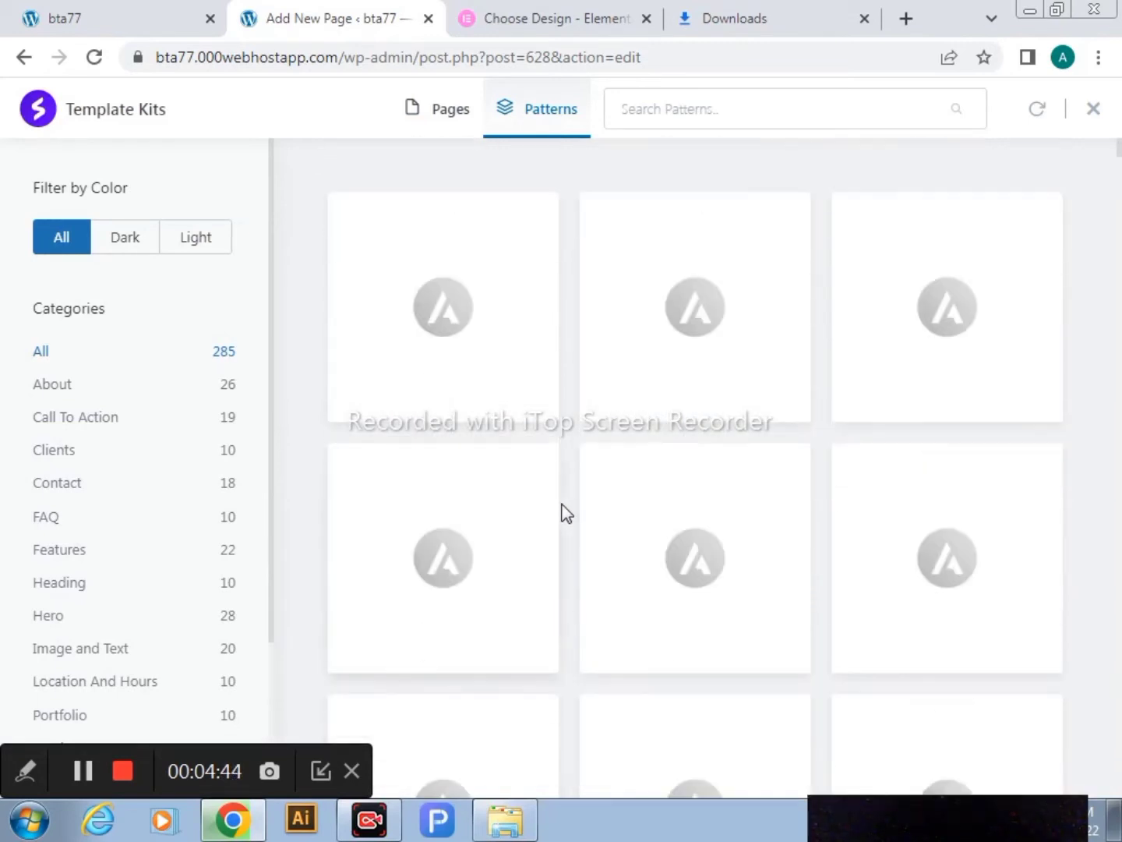
{"action": "left_click", "coordinate": [117, 248]}
{"action": "left_click", "coordinate": [197, 248]}
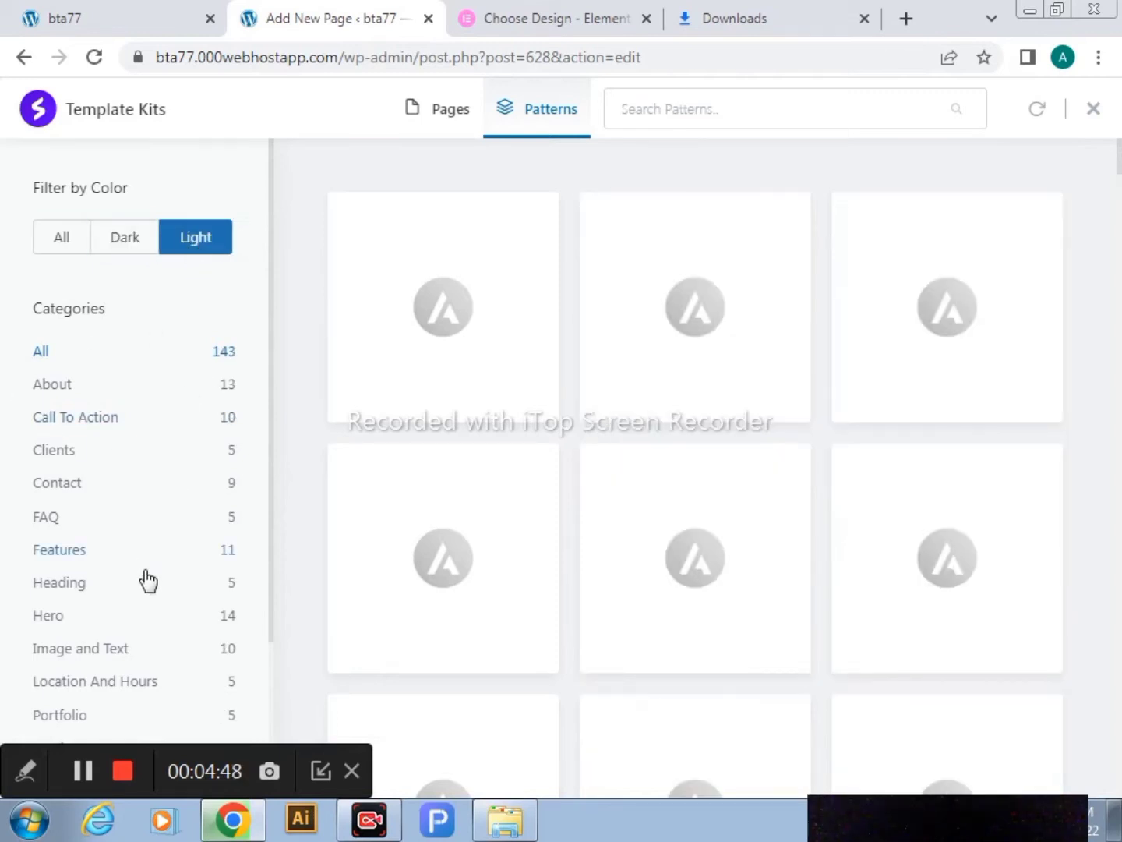
{"action": "left_click", "coordinate": [62, 238]}
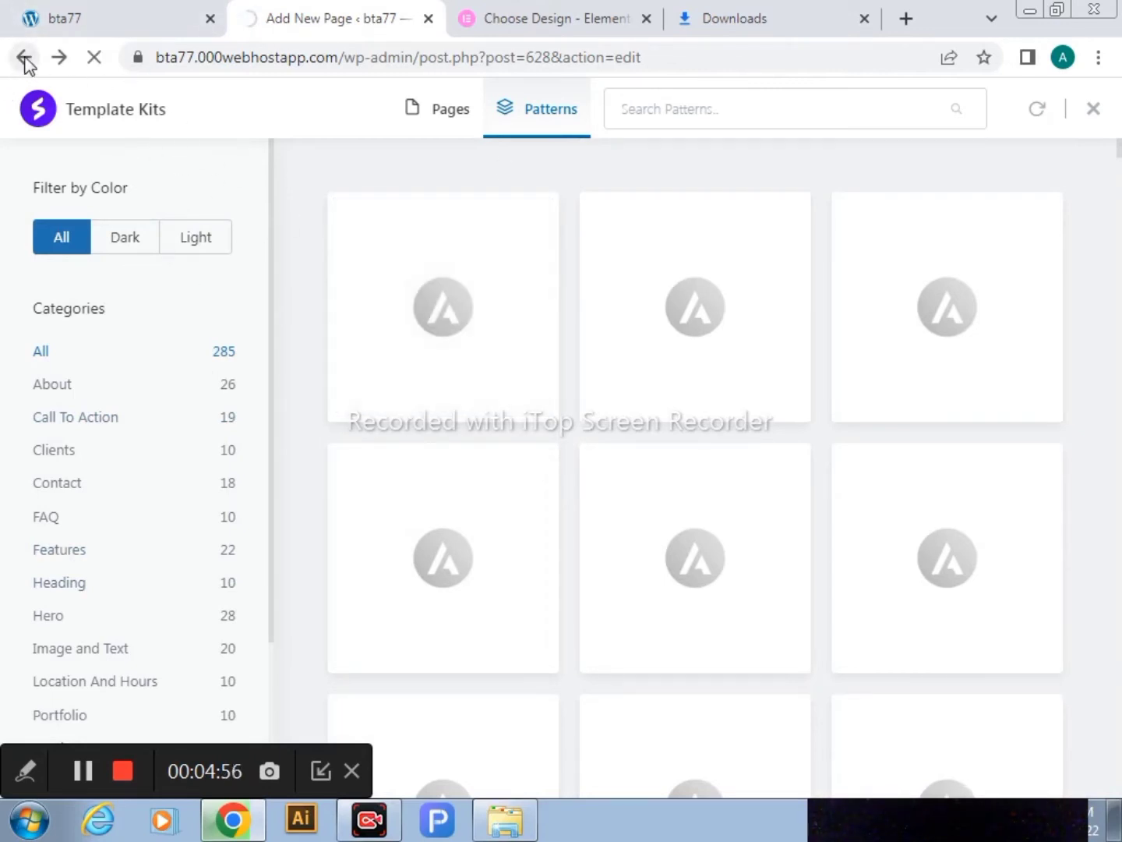
Leave the Template Kits library and return to the Gallery page editor
{"action": "left_click", "coordinate": [454, 121]}
{"action": "left_click", "coordinate": [24, 57]}
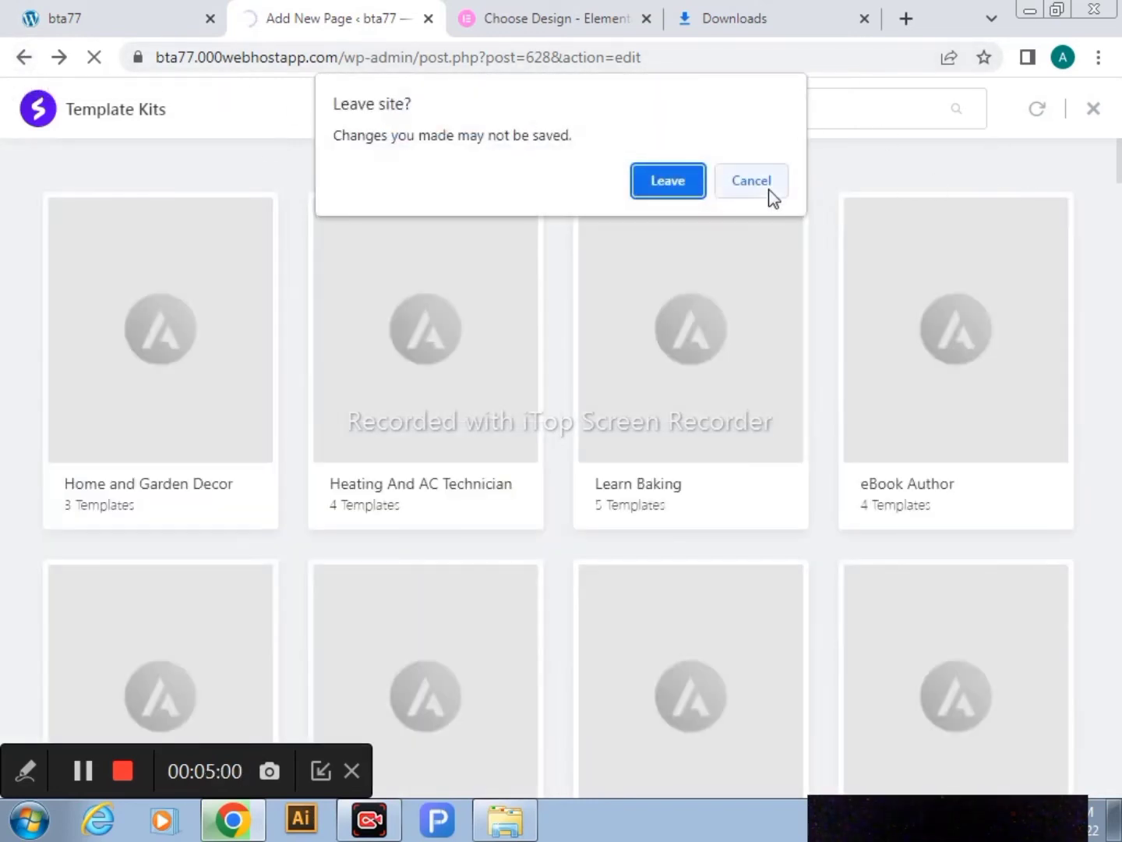
{"action": "left_click", "coordinate": [664, 173]}
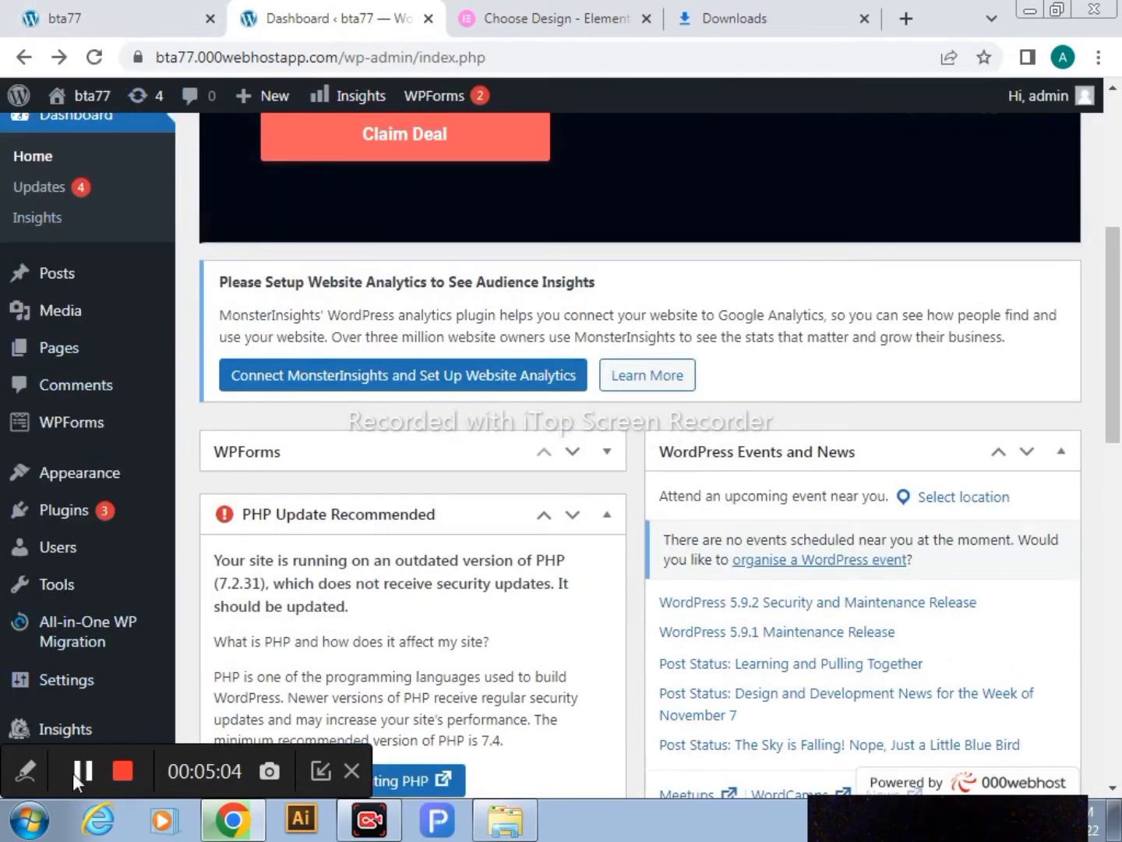
{"action": "key", "text": "alt+Right"}
{"action": "scroll", "coordinate": [301, 607], "scroll_direction": "down", "scroll_amount": 8}
{"action": "scroll", "coordinate": [296, 622], "scroll_direction": "up", "scroll_amount": 8}
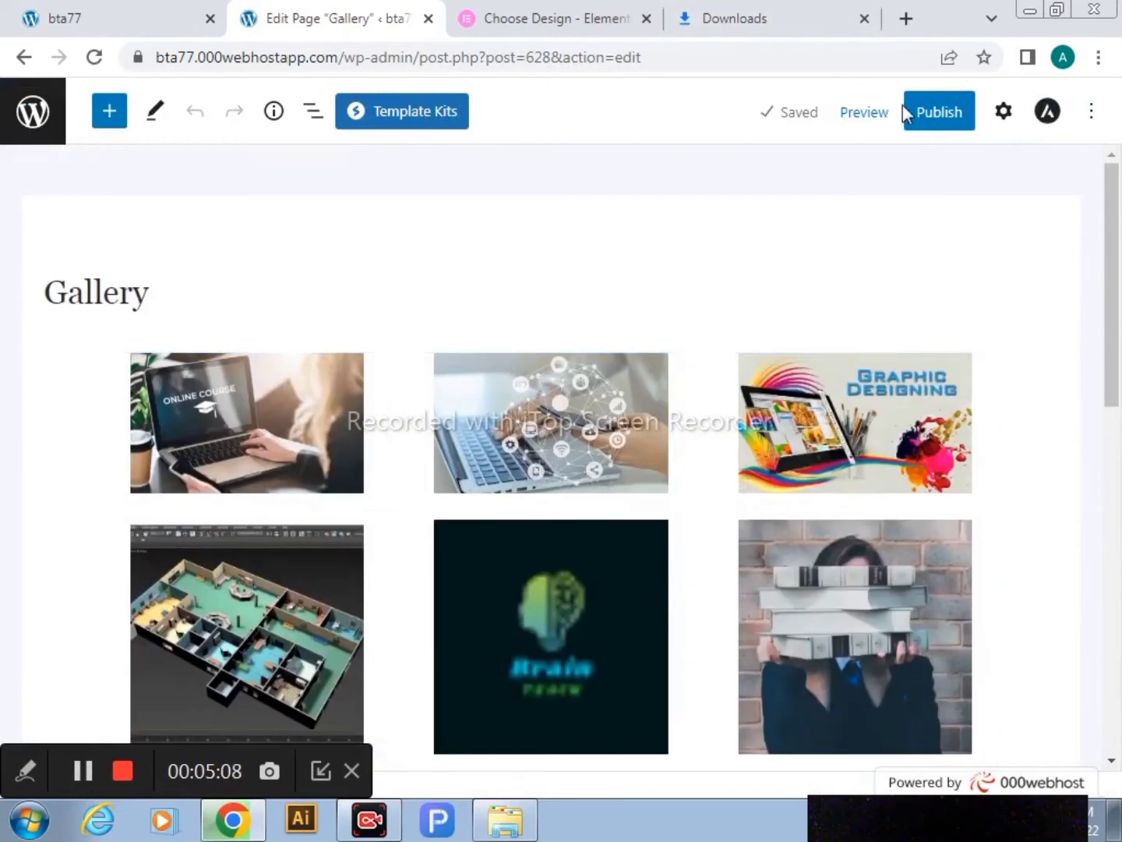
Publish the Gallery page and view it live at /gallery
{"action": "left_click", "coordinate": [932, 114]}
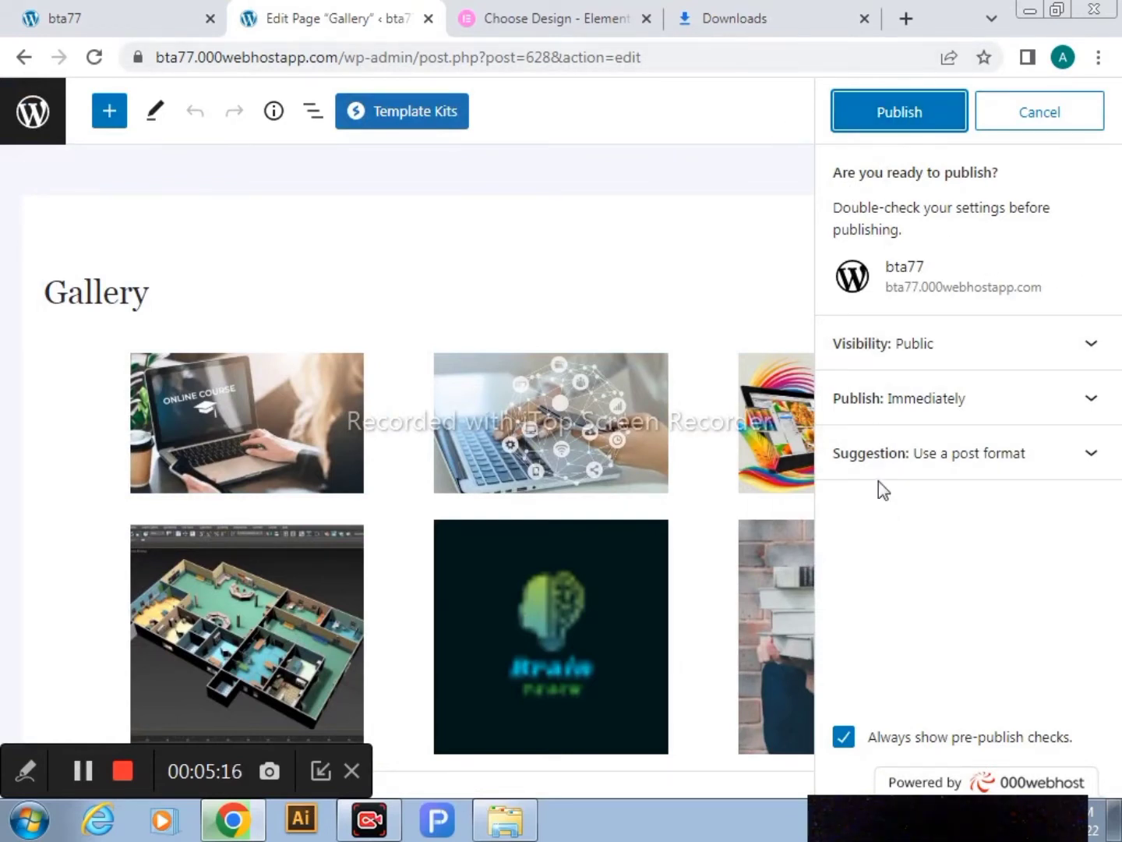
{"action": "left_click", "coordinate": [901, 114]}
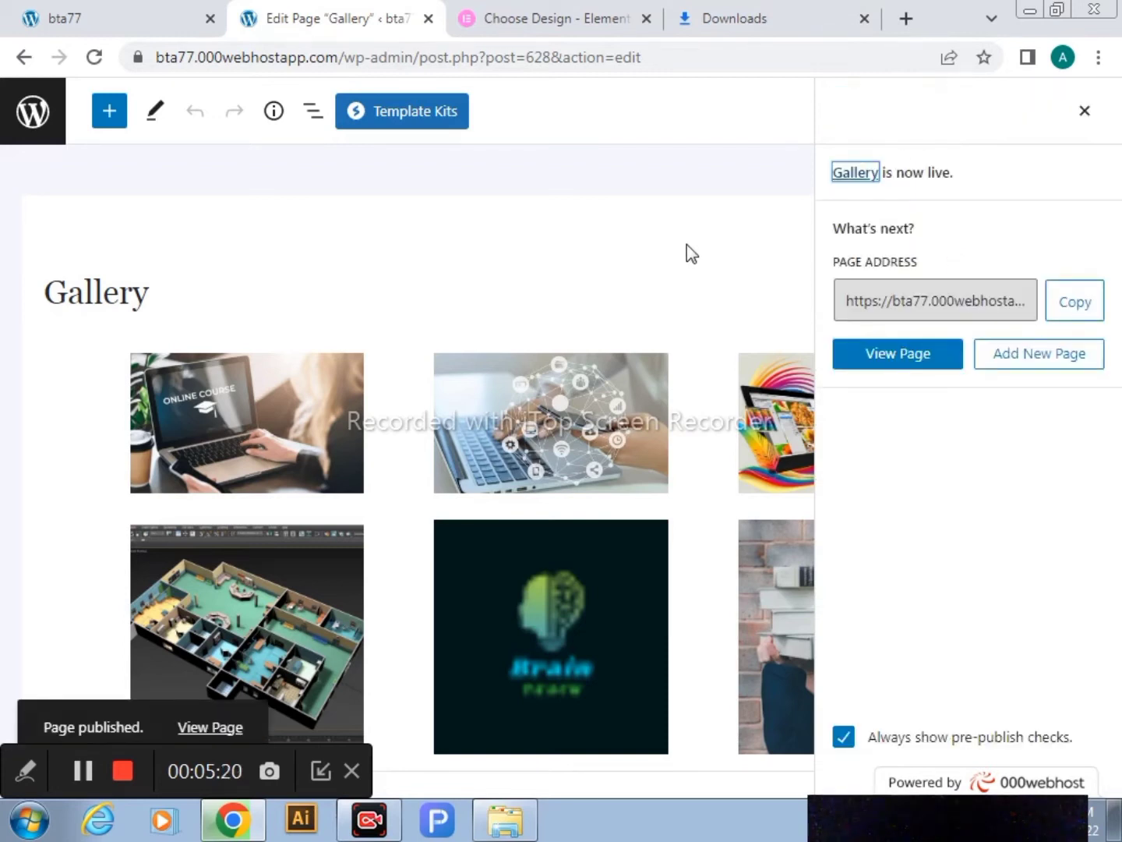
{"action": "scroll", "coordinate": [689, 257], "scroll_direction": "down", "scroll_amount": 5}
{"action": "left_click", "coordinate": [898, 353]}
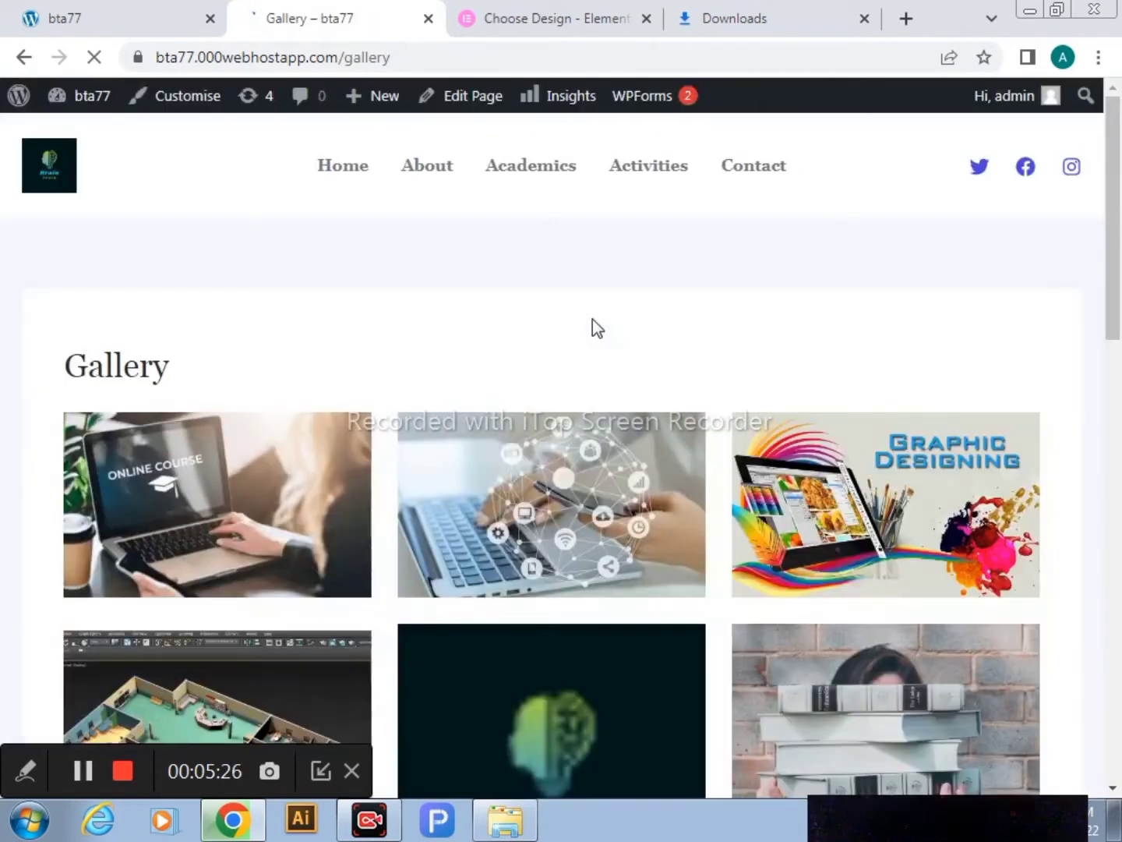
Scroll through the live Gallery page's image grid
{"action": "scroll", "coordinate": [591, 320], "scroll_direction": "down", "scroll_amount": 10}
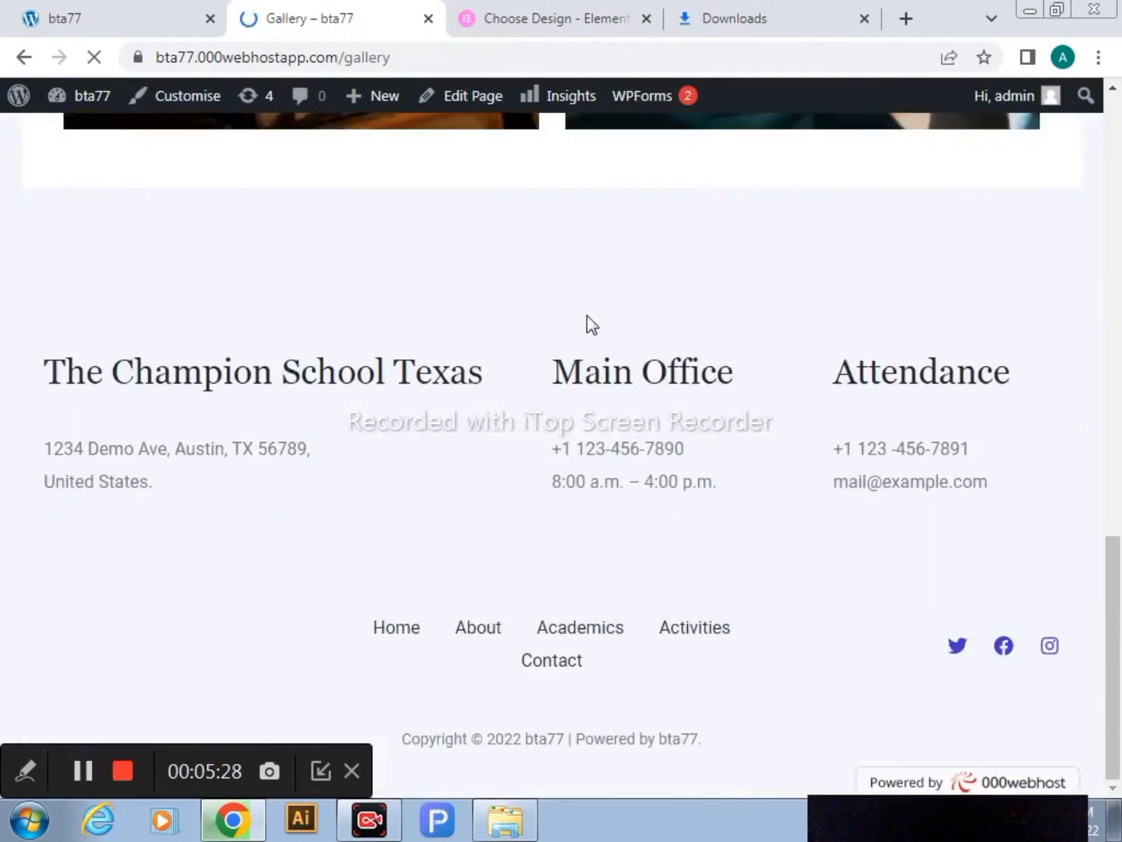
{"action": "scroll", "coordinate": [585, 317], "scroll_direction": "up", "scroll_amount": 10}
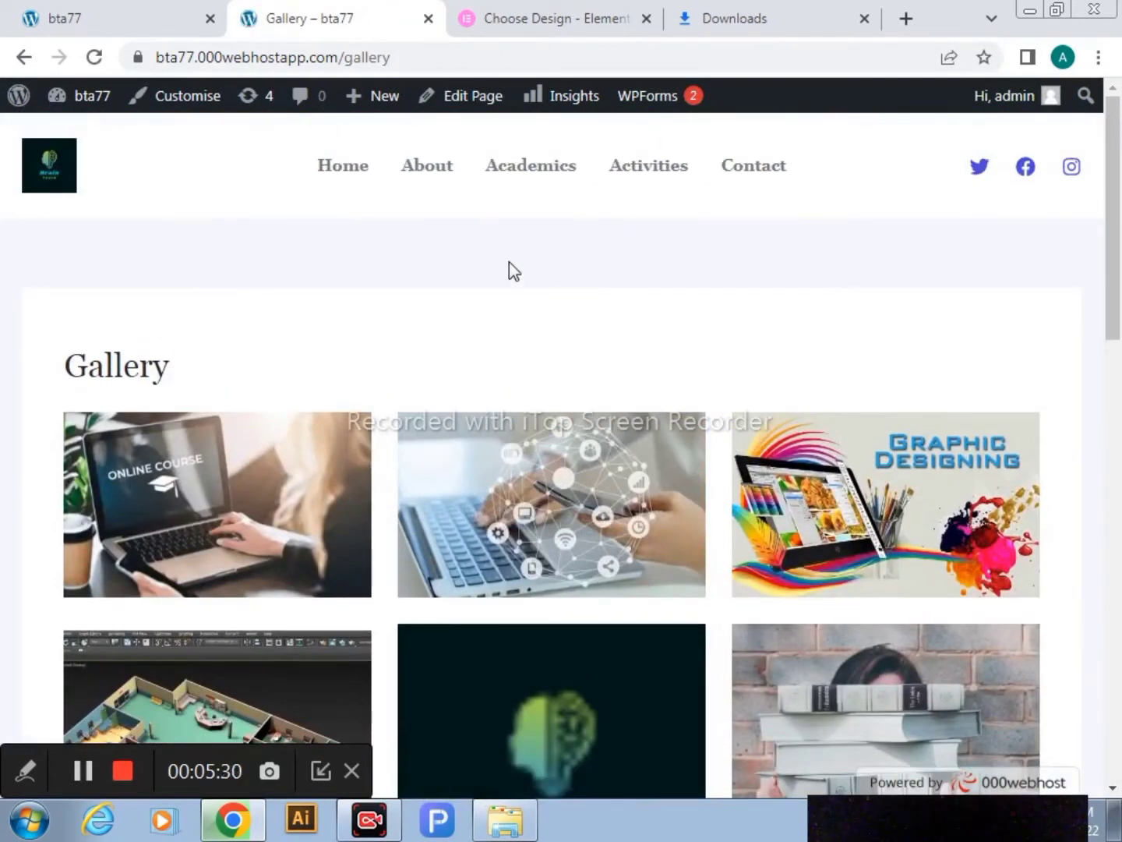
{"action": "scroll", "coordinate": [405, 300], "scroll_direction": "down", "scroll_amount": 4}
{"action": "scroll", "coordinate": [406, 303], "scroll_direction": "up", "scroll_amount": 4}
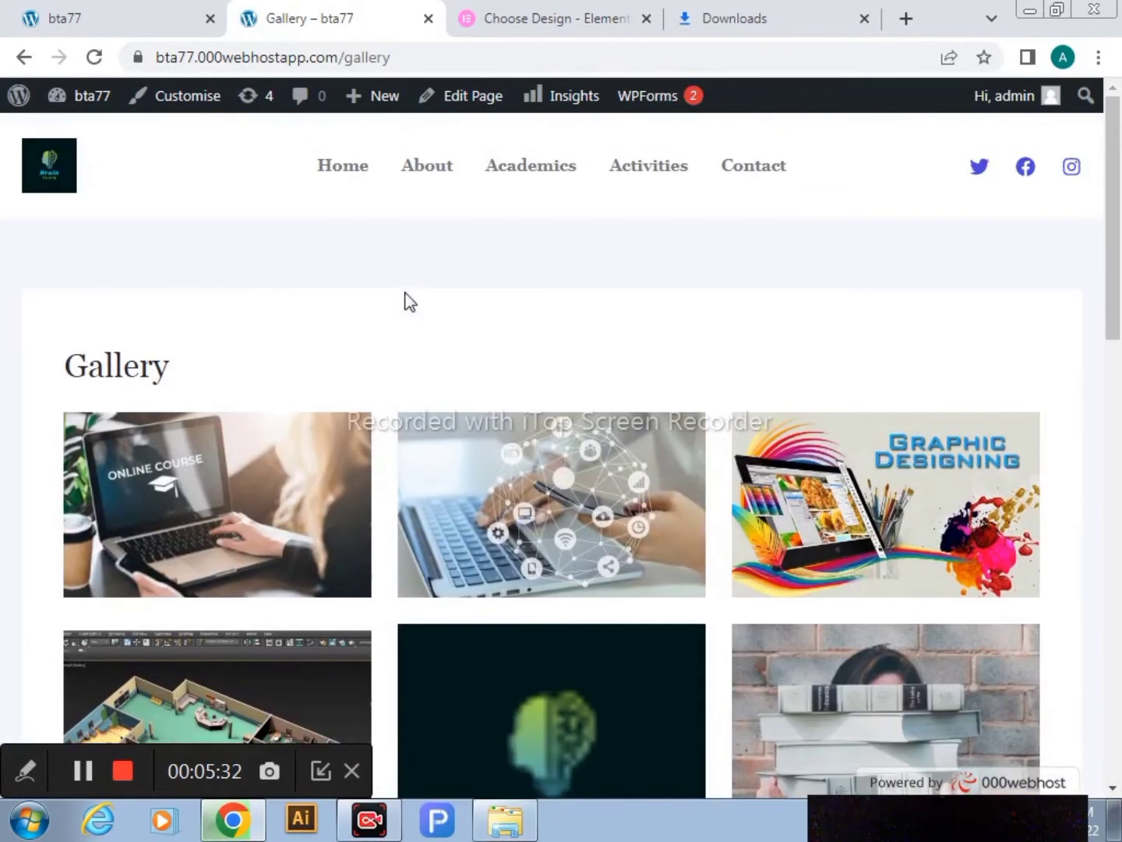
Switch between the site's Home and About pages, then go back to Gallery
{"action": "left_click", "coordinate": [388, 174]}
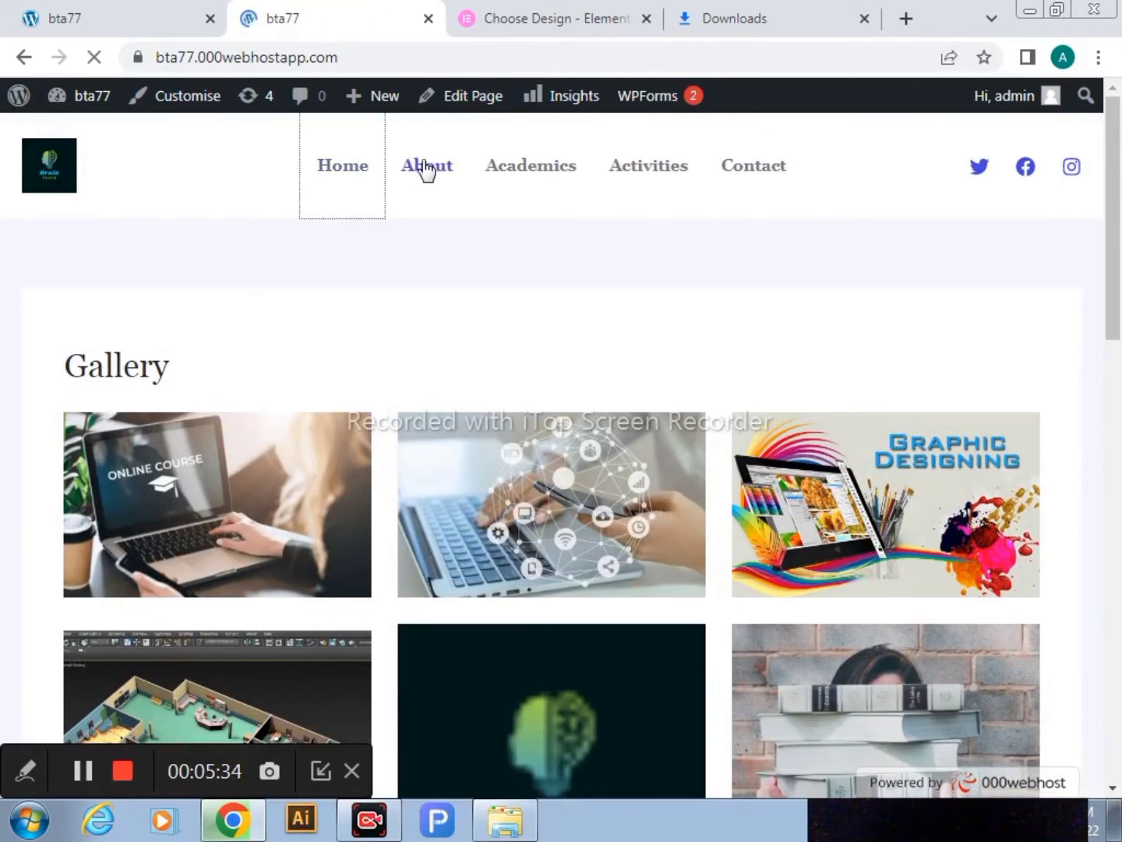
{"action": "left_click", "coordinate": [431, 166]}
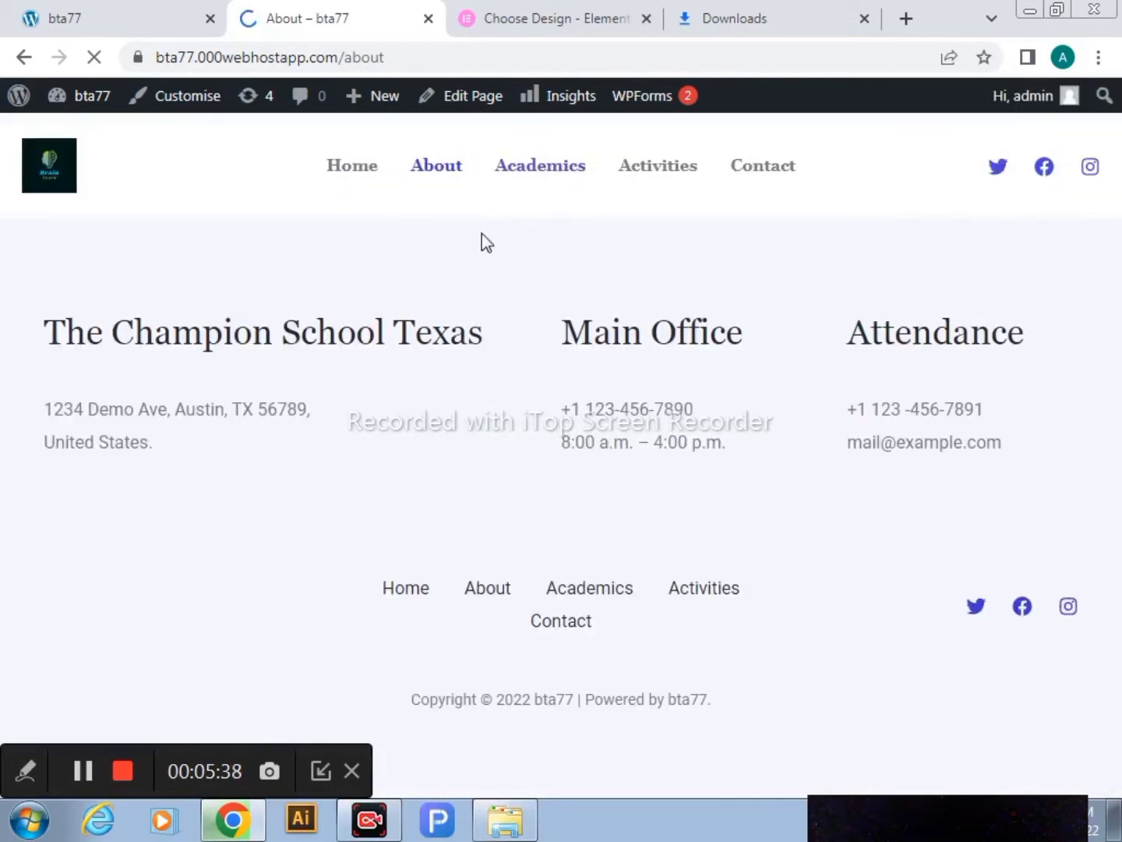
{"action": "left_click", "coordinate": [352, 177]}
{"action": "left_click", "coordinate": [460, 165]}
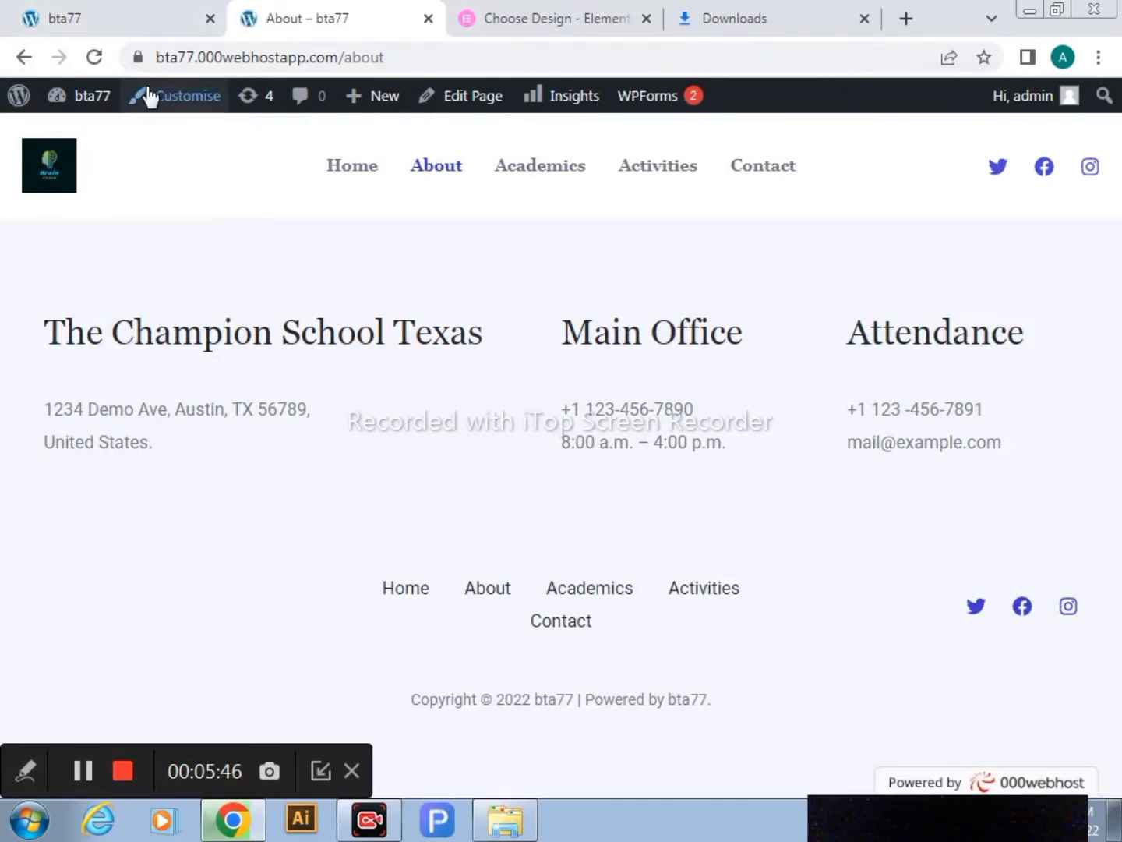
{"action": "left_click", "coordinate": [25, 66]}
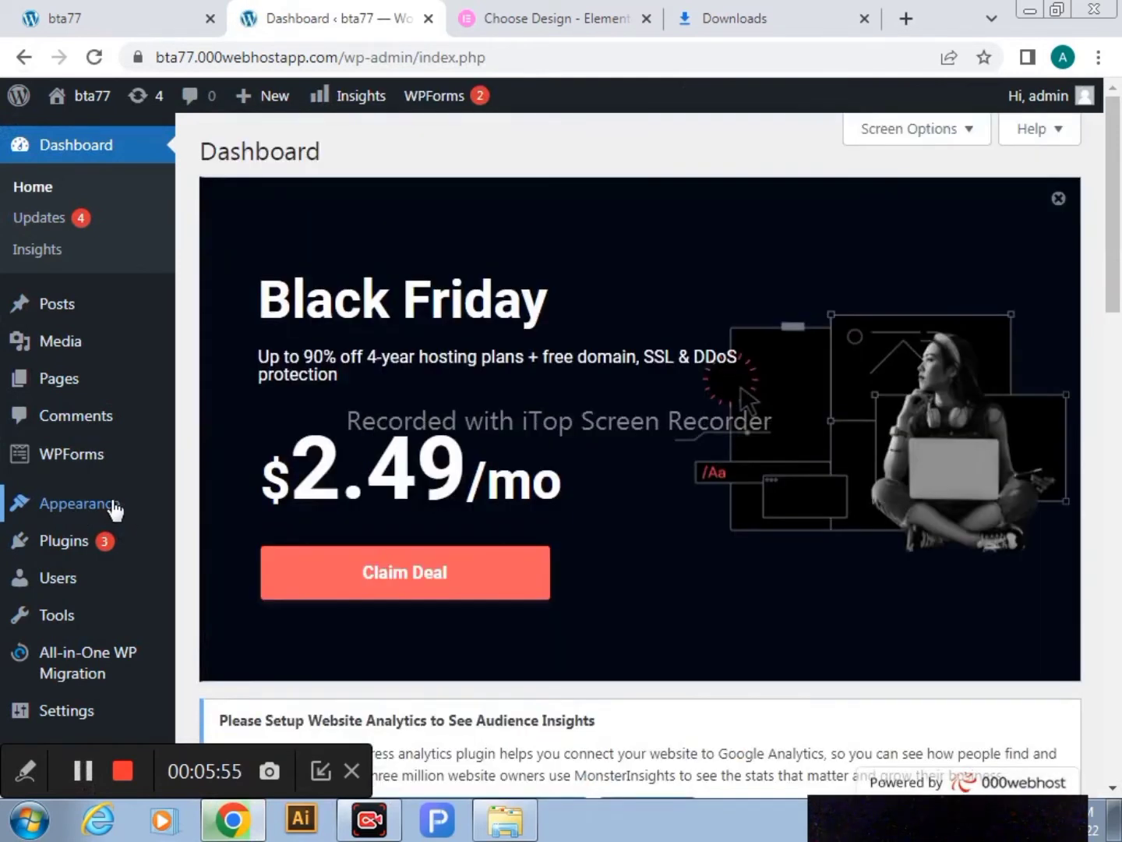
Dismiss the Black Friday banner and add the checked Gallery page to the menu
{"action": "mouse_move", "coordinate": [104, 506]}
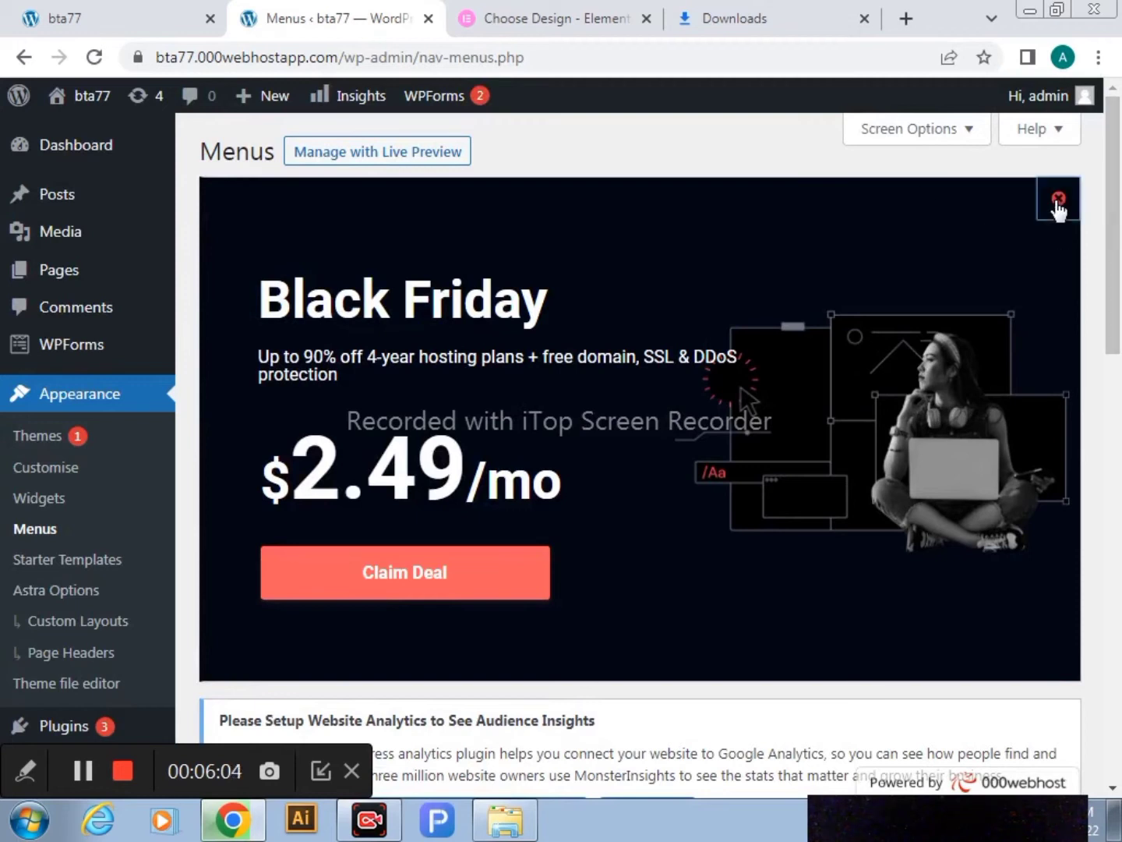
{"action": "left_click", "coordinate": [1058, 201]}
{"action": "scroll", "coordinate": [763, 342], "scroll_direction": "down", "scroll_amount": 3}
{"action": "scroll", "coordinate": [382, 459], "scroll_direction": "down", "scroll_amount": 1}
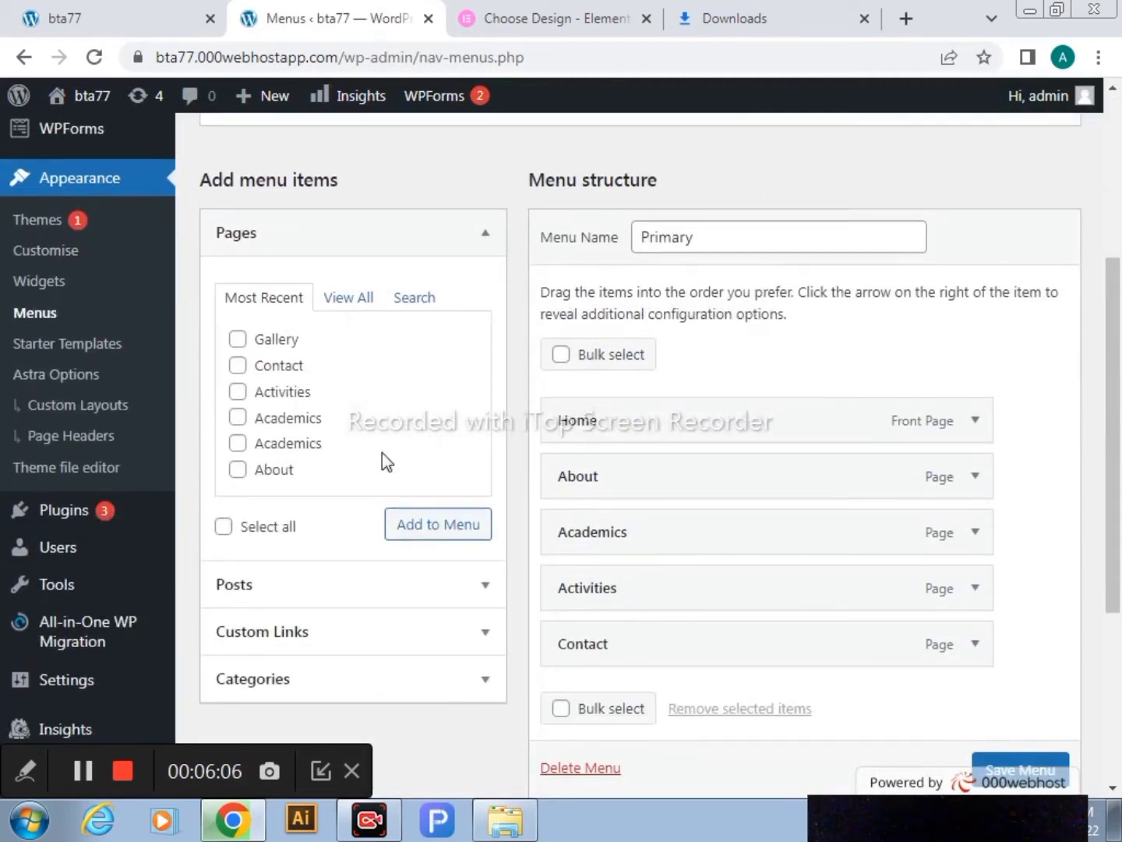
{"action": "scroll", "coordinate": [720, 468], "scroll_direction": "down", "scroll_amount": 3}
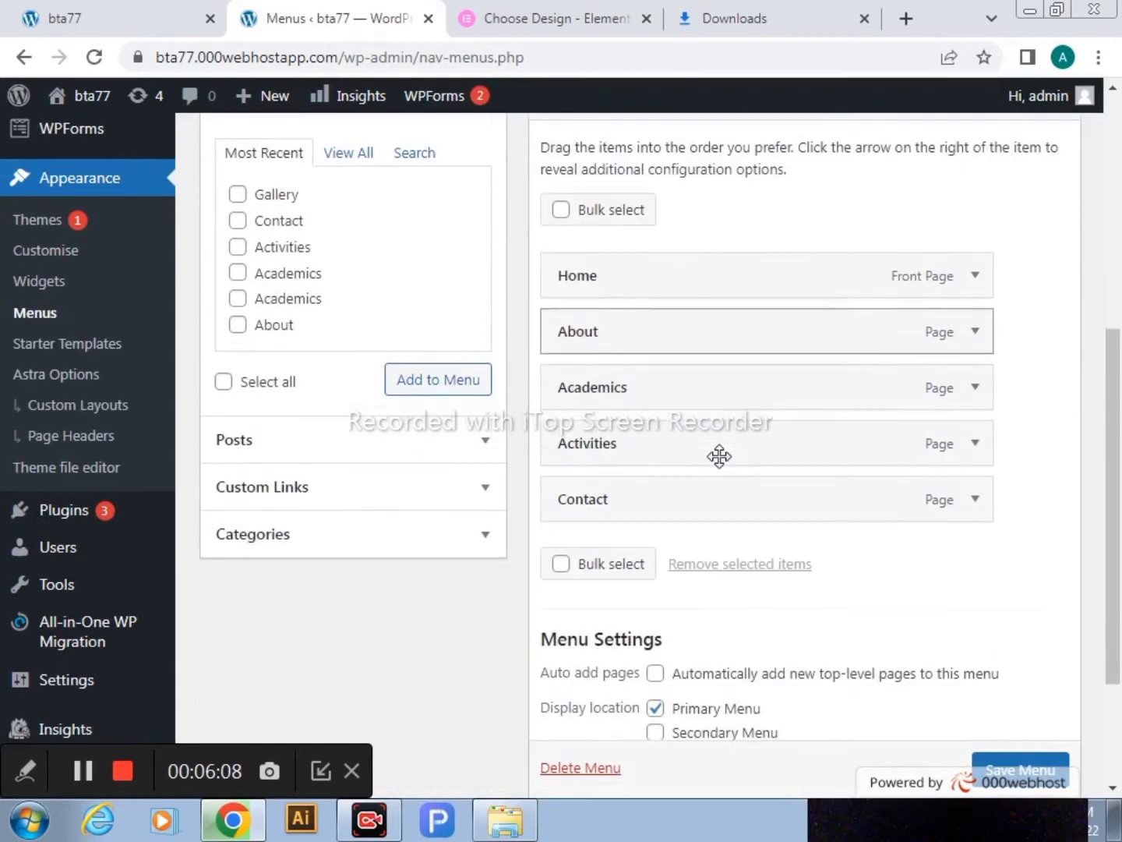
{"action": "scroll", "coordinate": [940, 557], "scroll_direction": "up", "scroll_amount": 1}
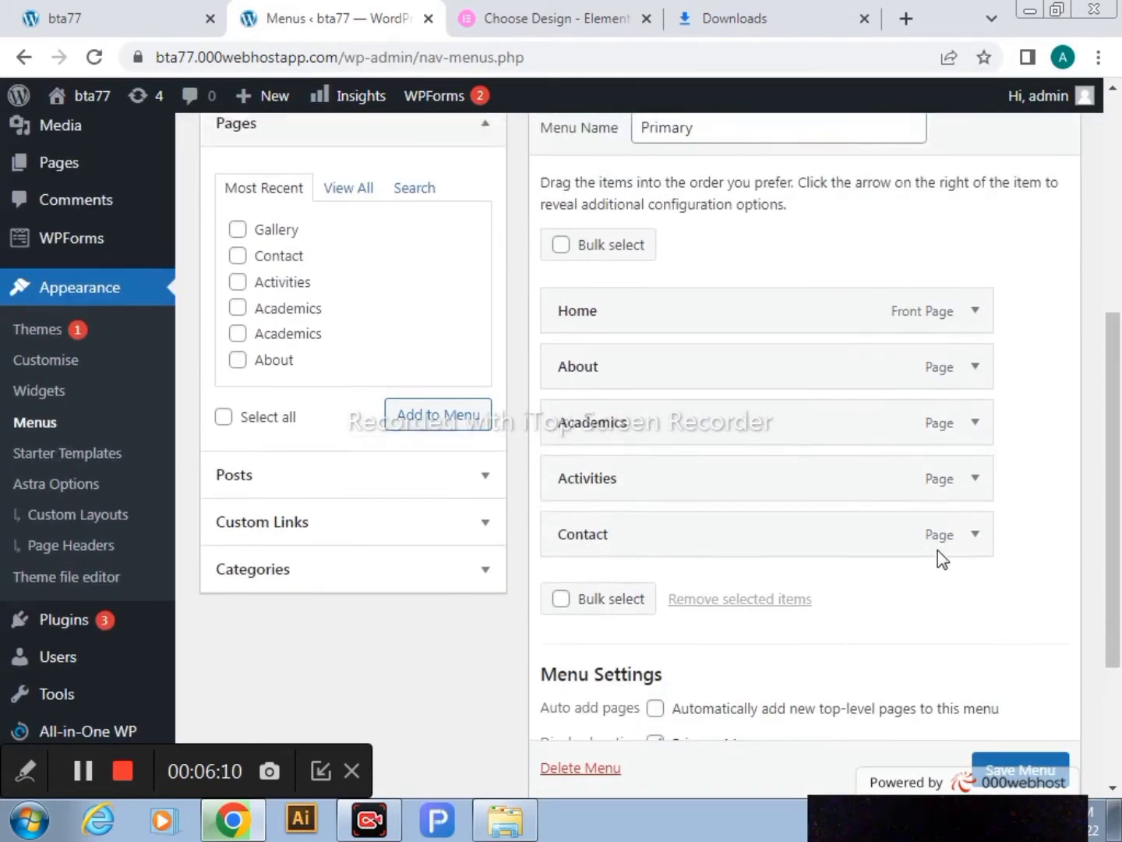
{"action": "scroll", "coordinate": [924, 547], "scroll_direction": "up", "scroll_amount": 2}
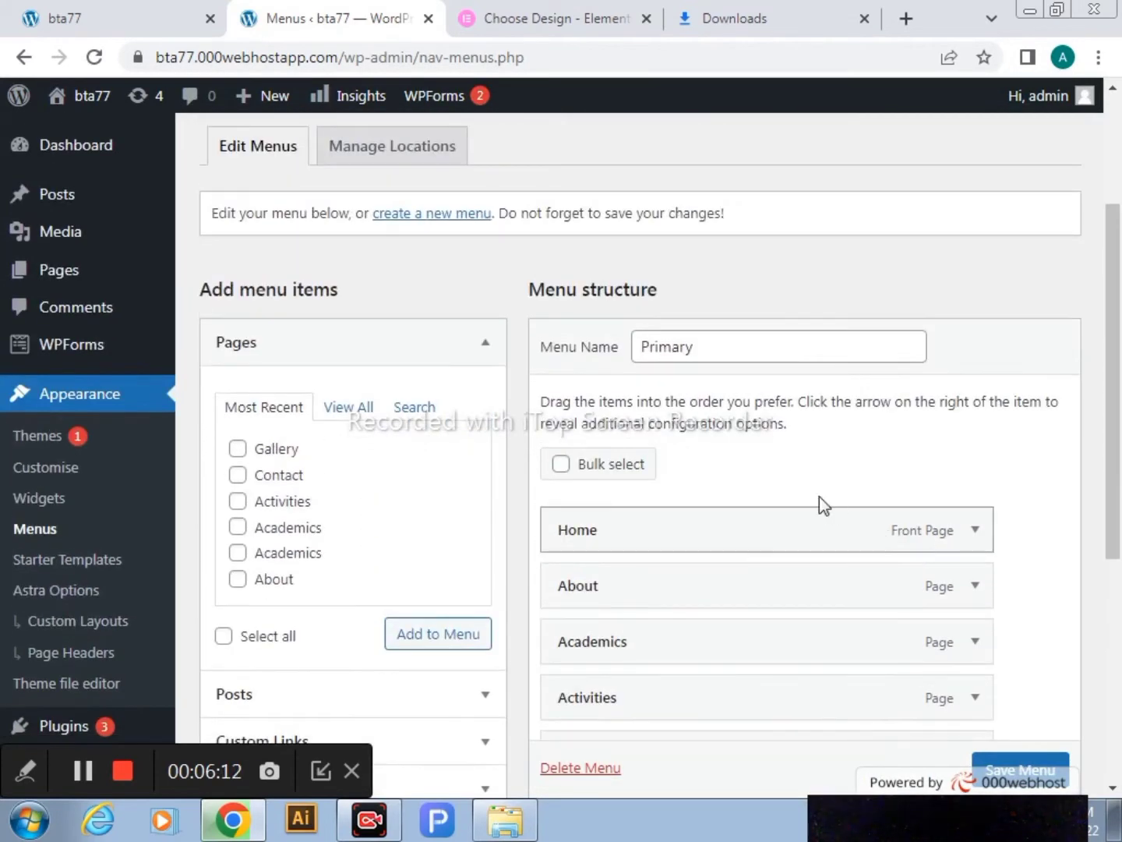
{"action": "scroll", "coordinate": [794, 483], "scroll_direction": "down", "scroll_amount": 2}
{"action": "scroll", "coordinate": [767, 476], "scroll_direction": "down", "scroll_amount": 2}
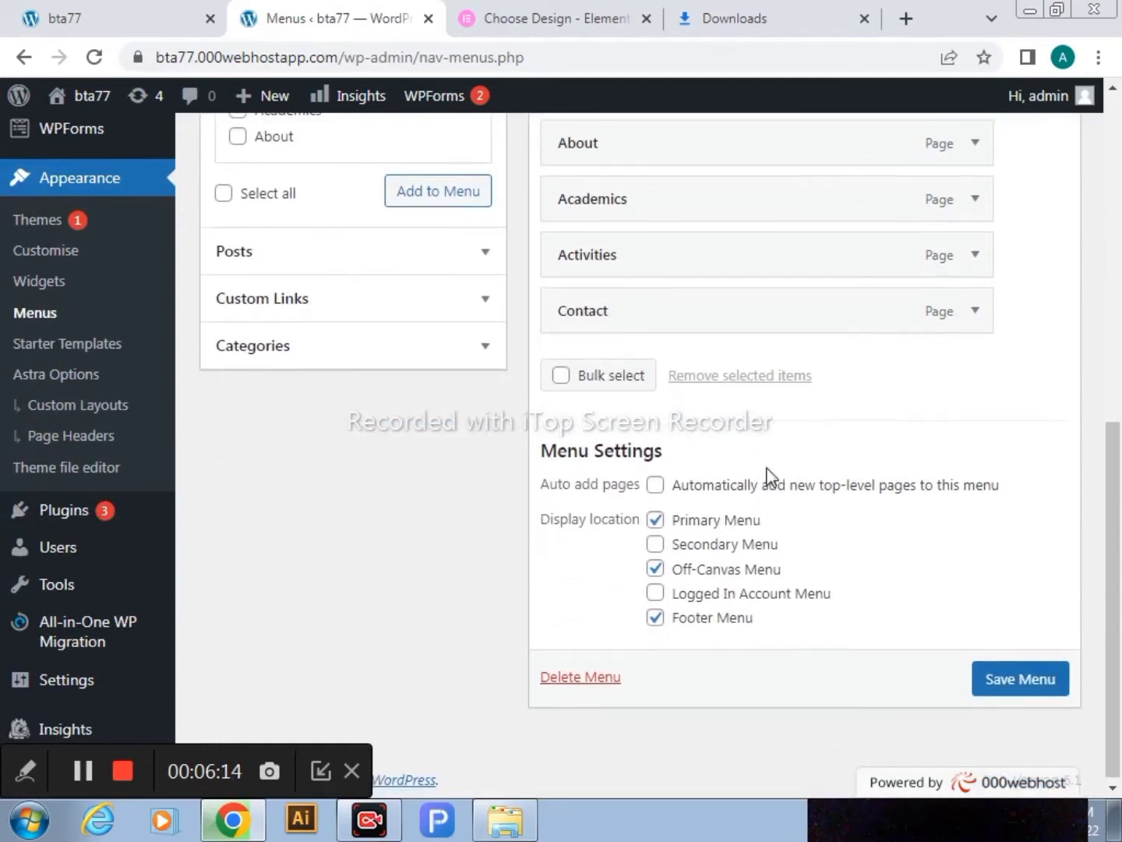
{"action": "scroll", "coordinate": [769, 474], "scroll_direction": "up", "scroll_amount": 1}
{"action": "scroll", "coordinate": [769, 474], "scroll_direction": "up", "scroll_amount": 1}
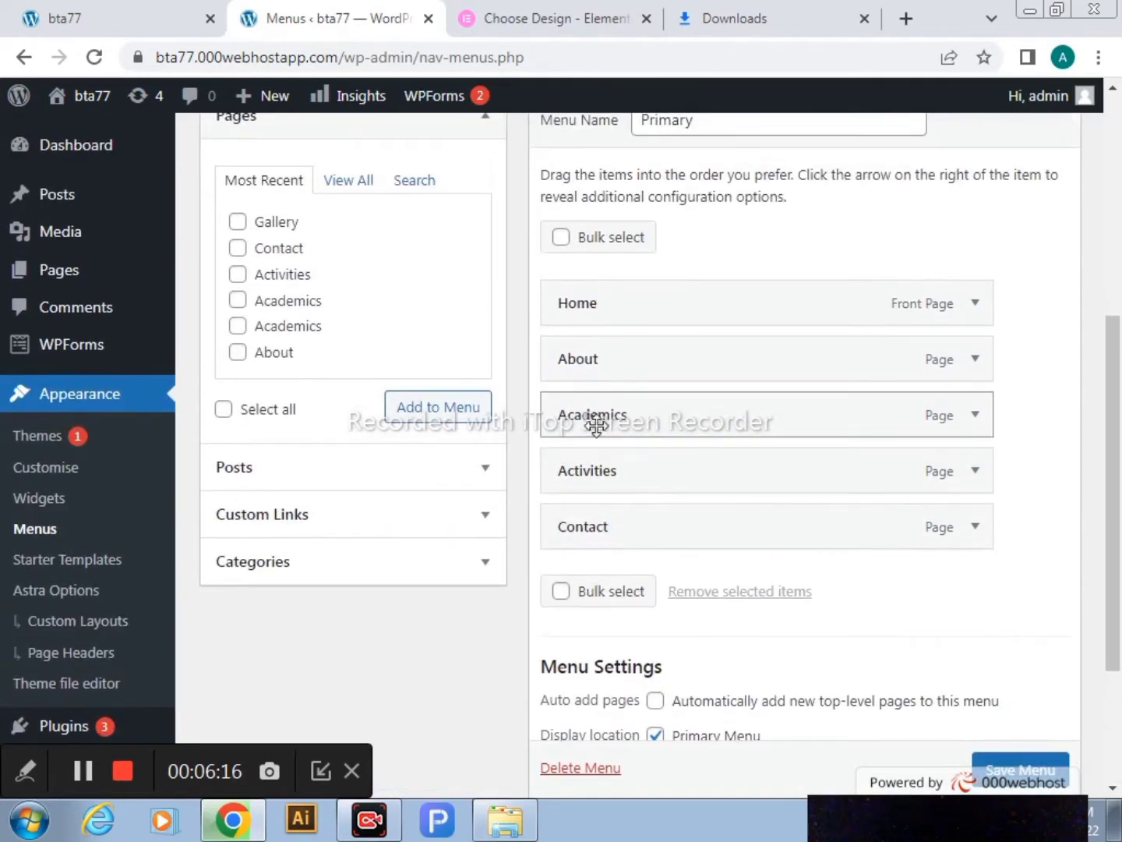
{"action": "left_click", "coordinate": [431, 411]}
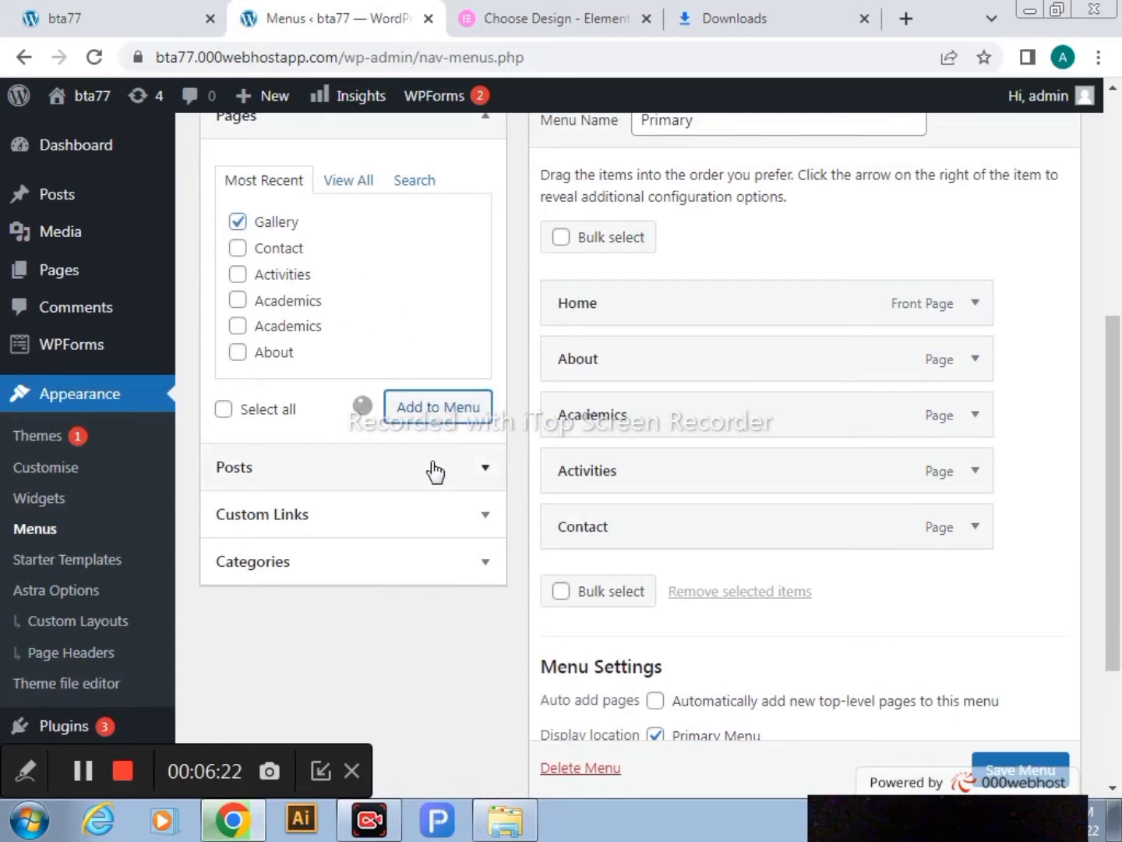
Drag Gallery up to sit directly after Home in the Primary menu
{"action": "left_click_drag", "start_coordinate": [649, 590], "coordinate": [652, 365]}
{"action": "scroll", "coordinate": [774, 665], "scroll_direction": "up", "scroll_amount": 4}
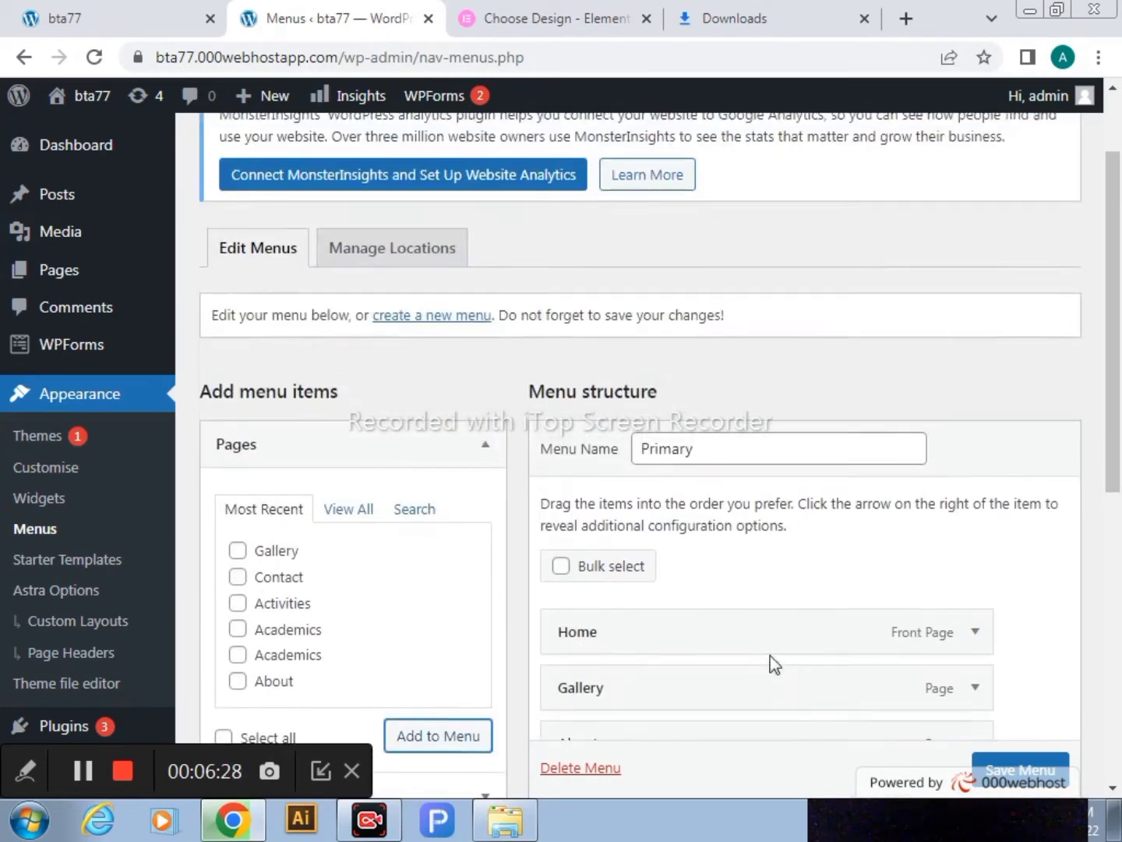
{"action": "scroll", "coordinate": [774, 665], "scroll_direction": "down", "scroll_amount": 4}
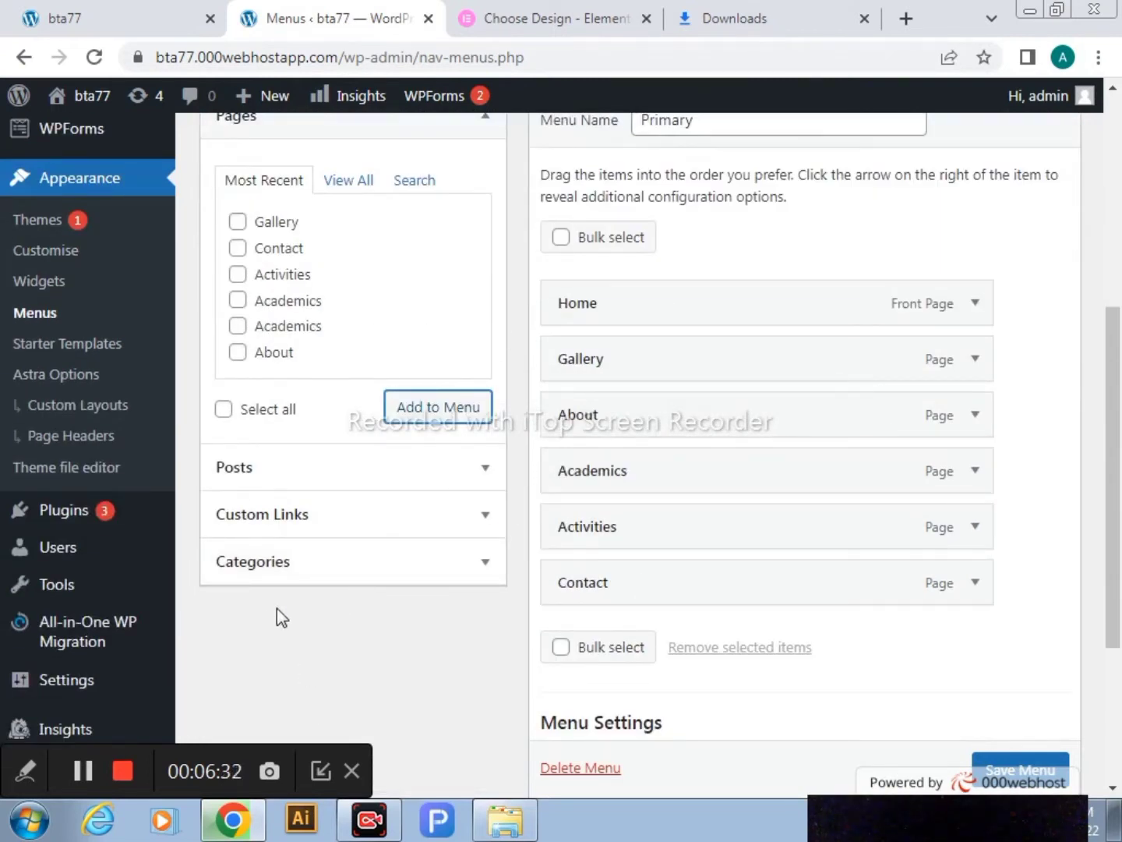
{"action": "scroll", "coordinate": [666, 689], "scroll_direction": "up", "scroll_amount": 6}
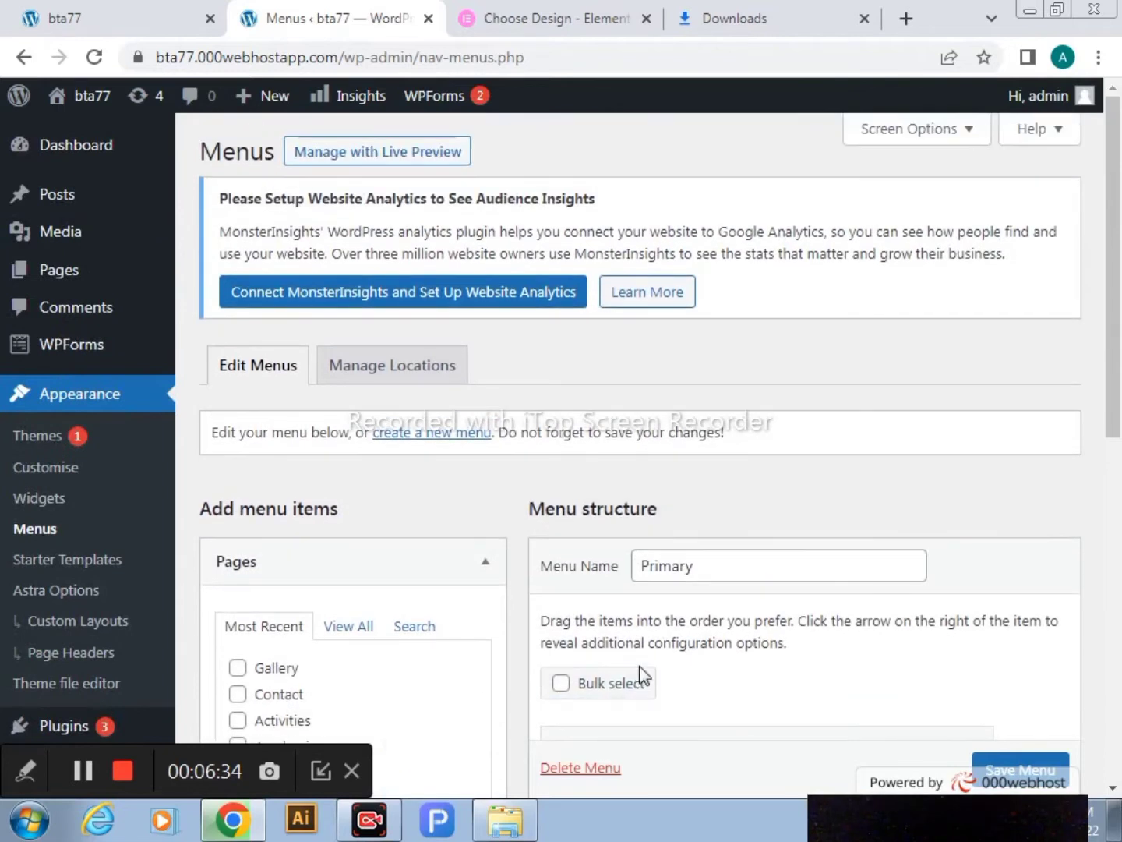
{"action": "left_click", "coordinate": [358, 382]}
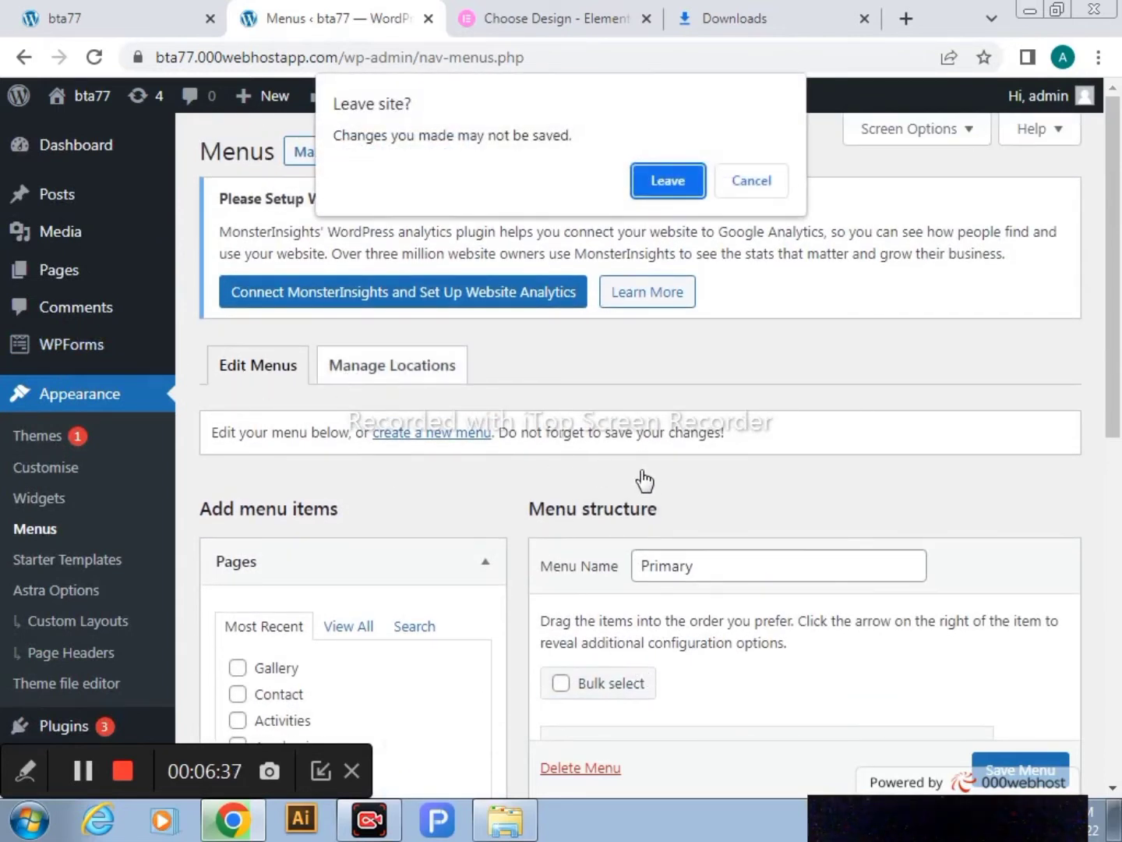
{"action": "left_click", "coordinate": [733, 182]}
Open the Plugins > Add New page
{"action": "left_click", "coordinate": [82, 770]}
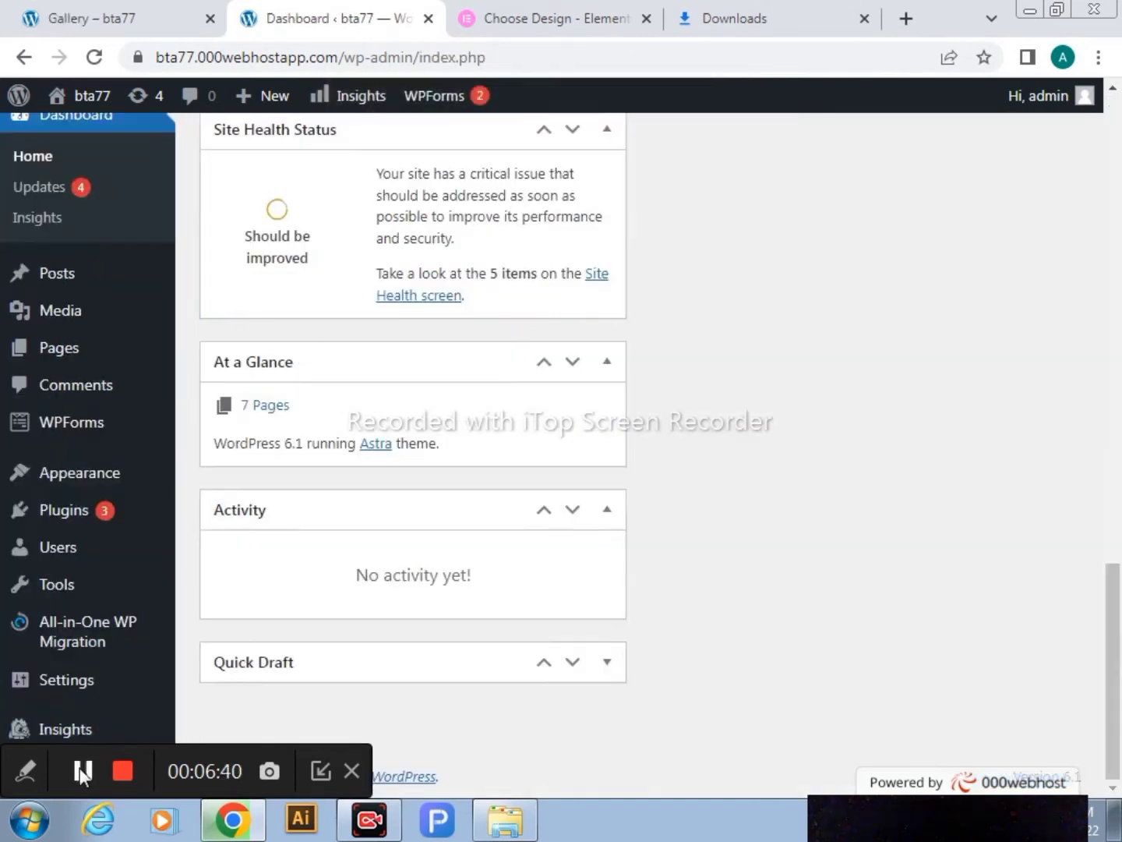
{"action": "mouse_move", "coordinate": [103, 512]}
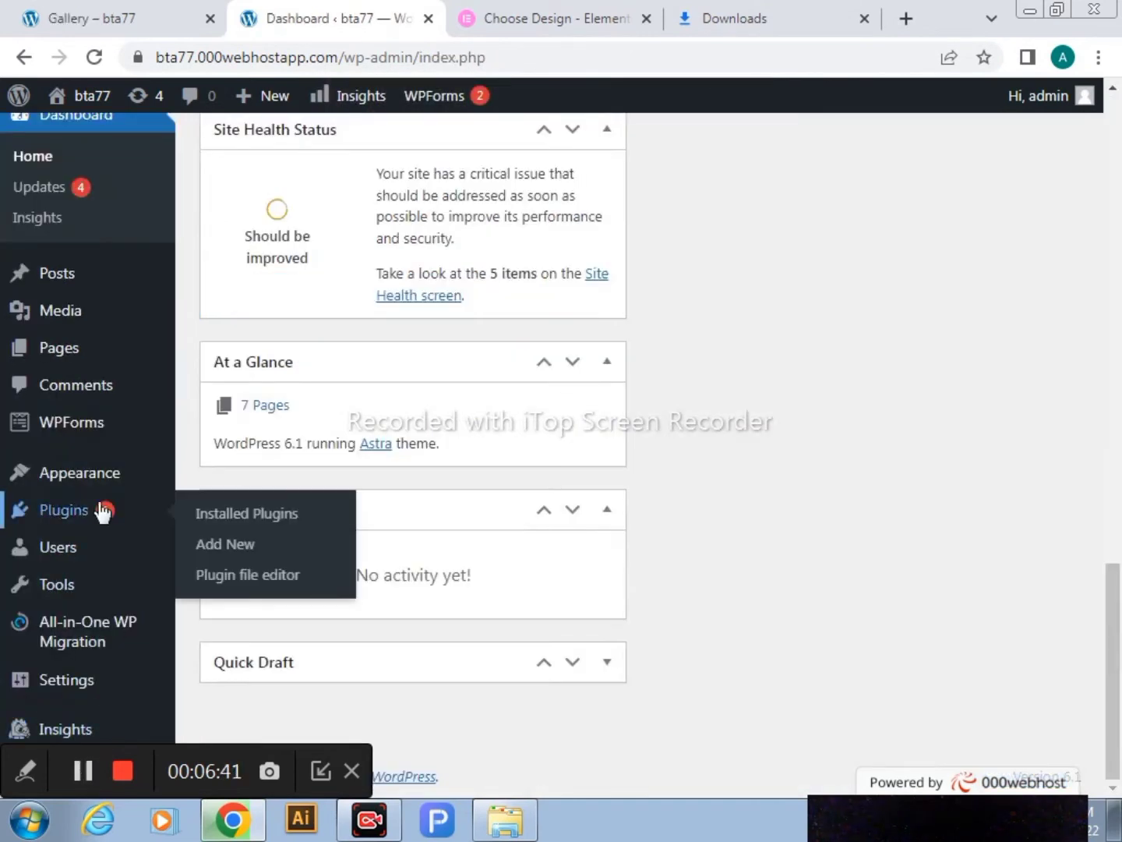
{"action": "left_click", "coordinate": [227, 544]}
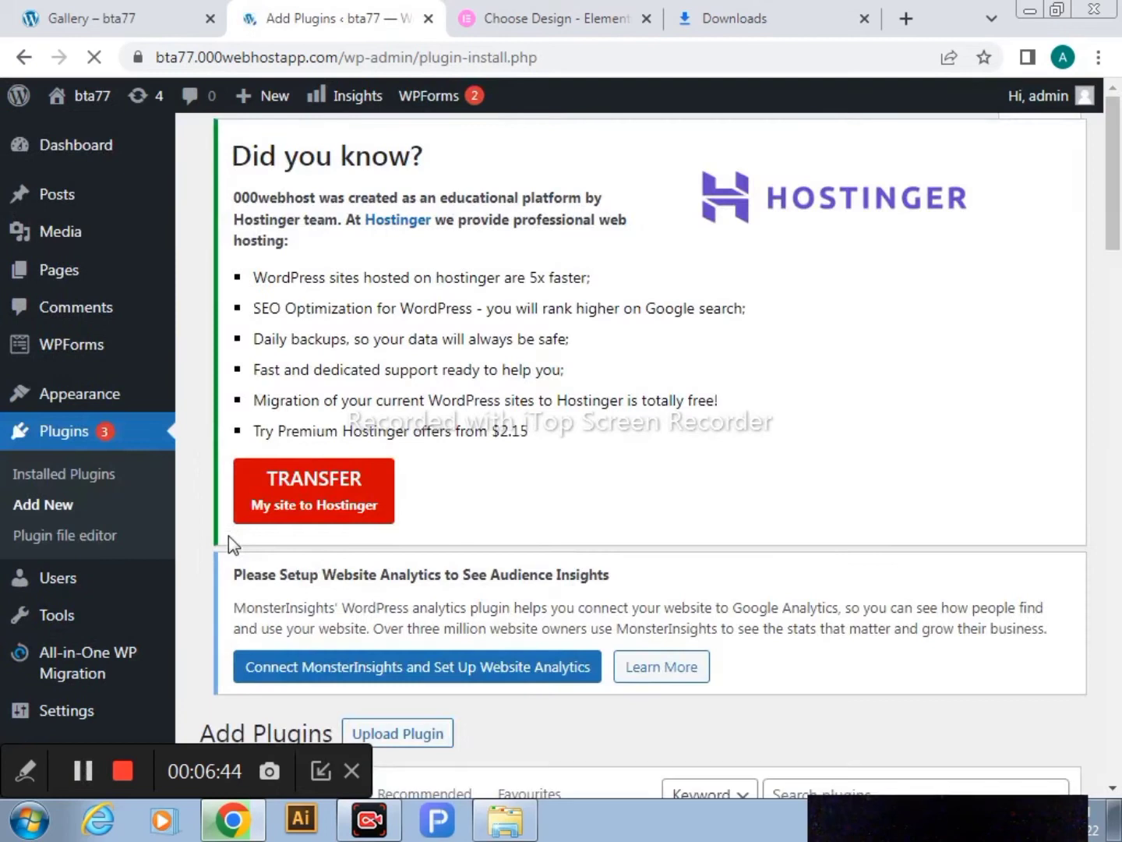
{"action": "scroll", "coordinate": [858, 545], "scroll_direction": "down", "scroll_amount": 5}
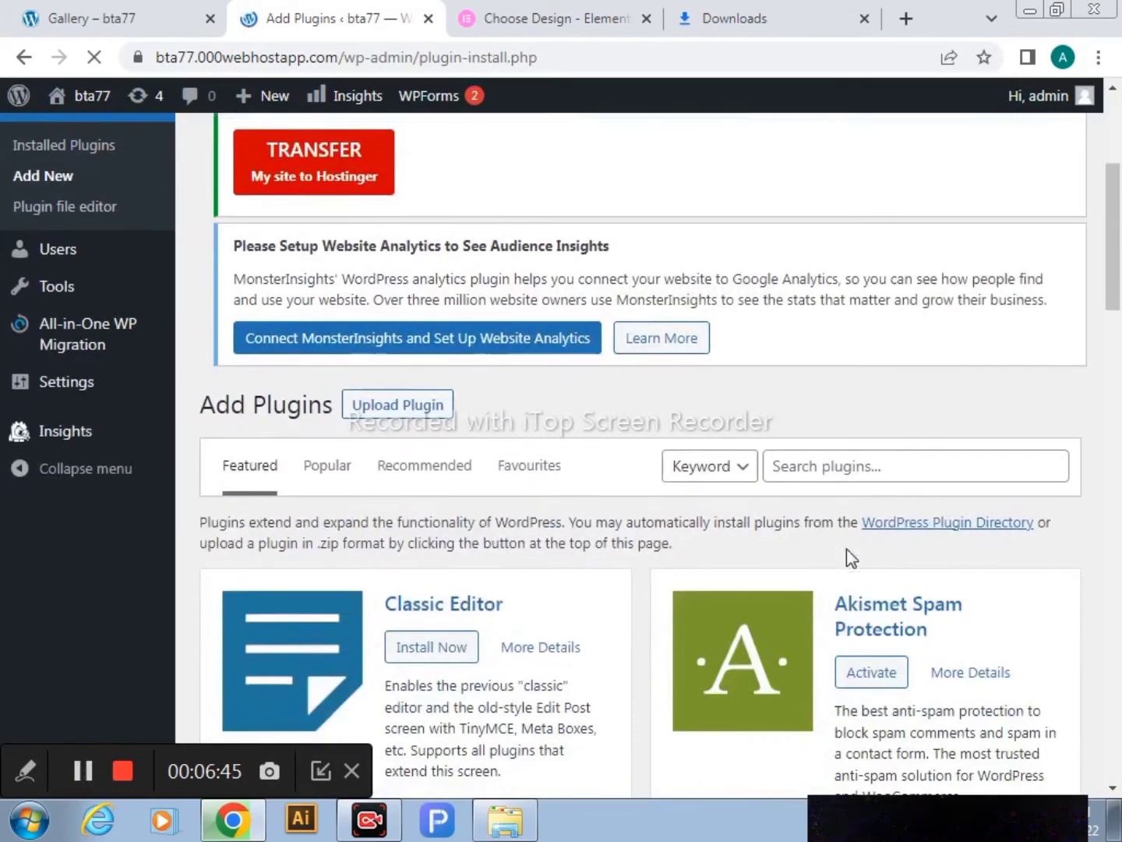
Search the plugin directory for live chat, listing 856 results
{"action": "left_click", "coordinate": [892, 467]}
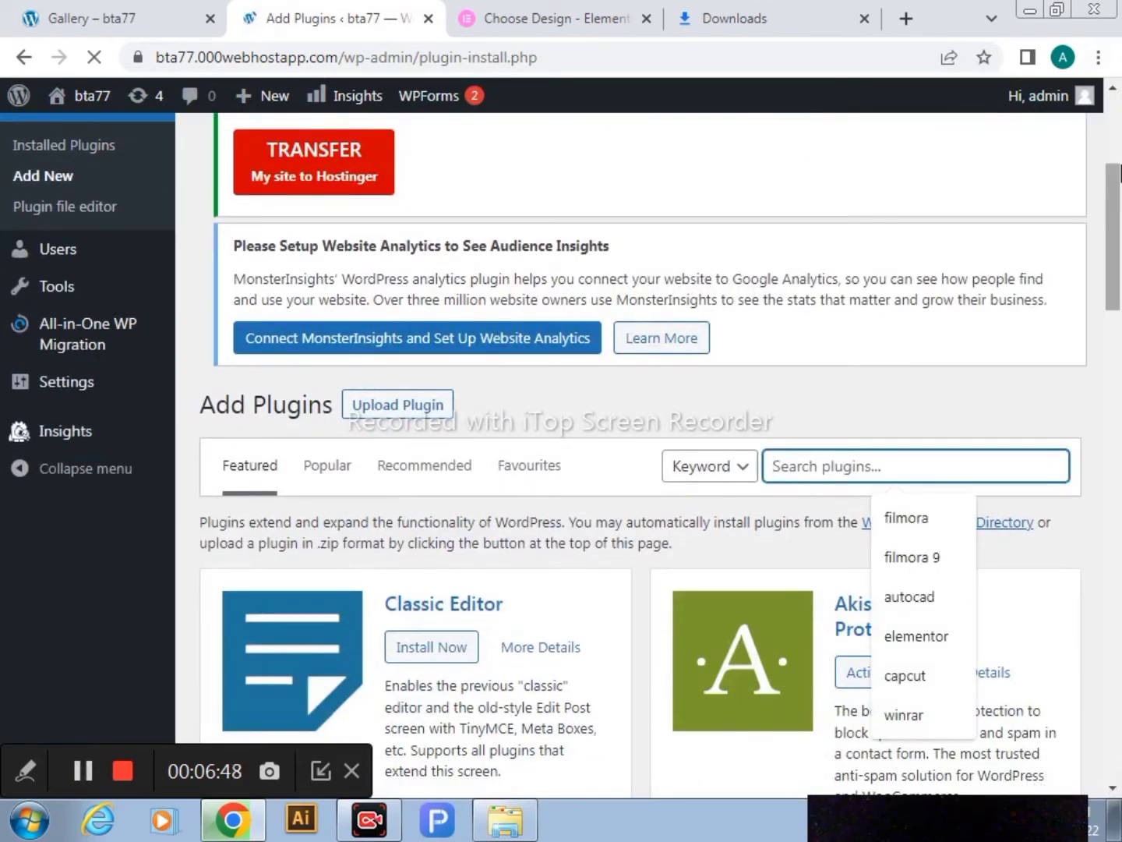
{"action": "type", "text": "iodio"}
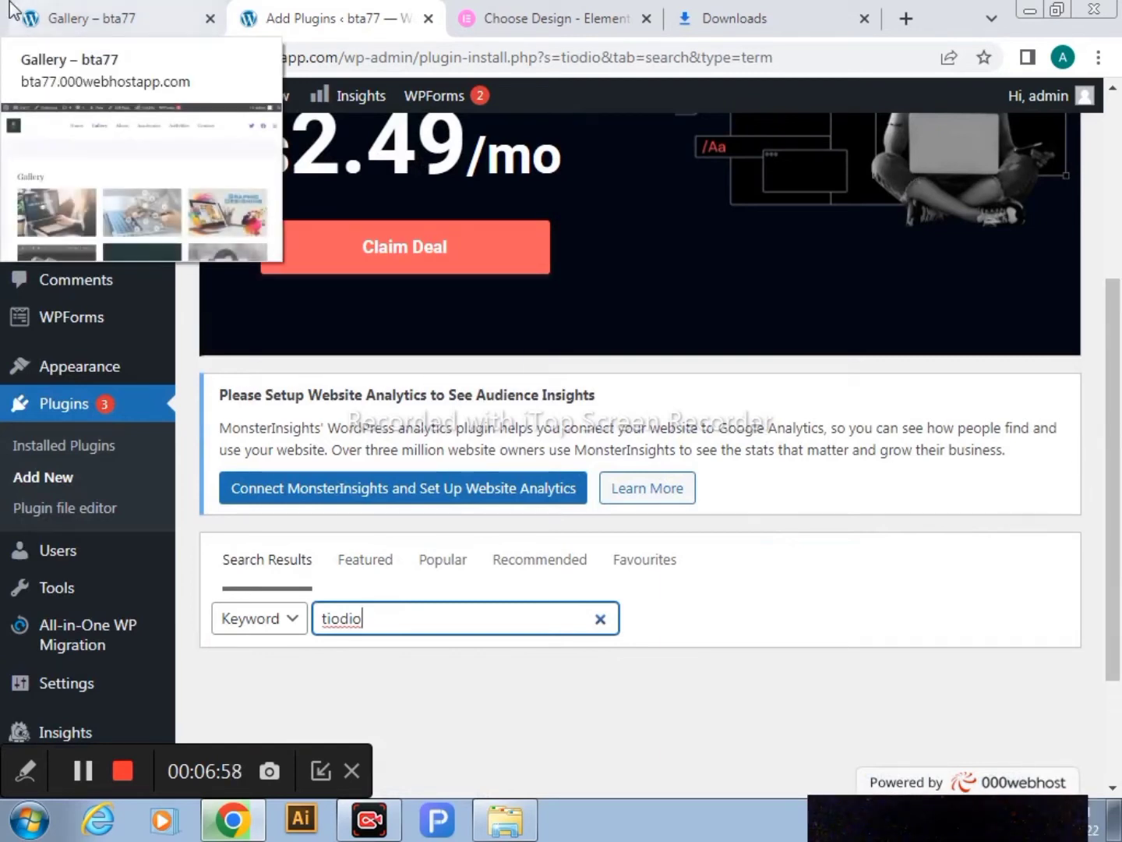
{"action": "scroll", "coordinate": [601, 432], "scroll_direction": "down", "scroll_amount": 2}
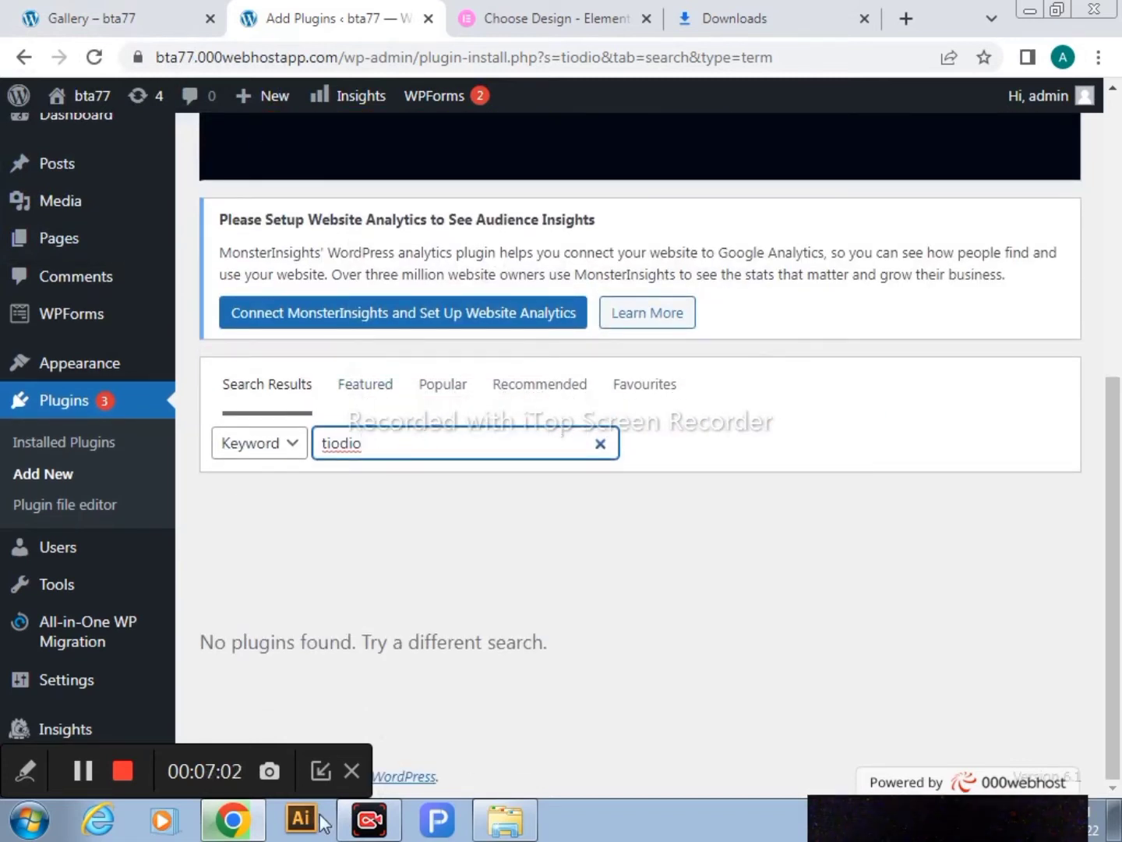
{"action": "scroll", "coordinate": [499, 669], "scroll_direction": "up", "scroll_amount": 1}
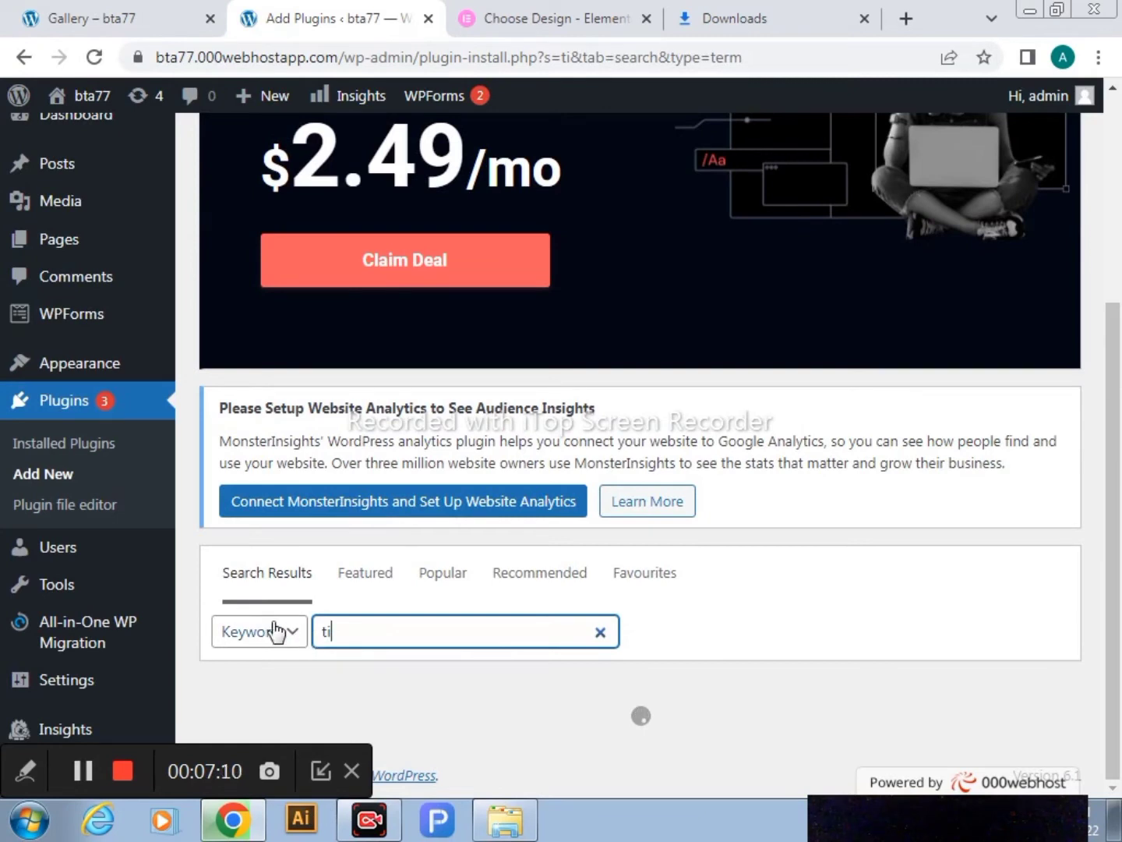
{"action": "scroll", "coordinate": [363, 591], "scroll_direction": "down", "scroll_amount": 2}
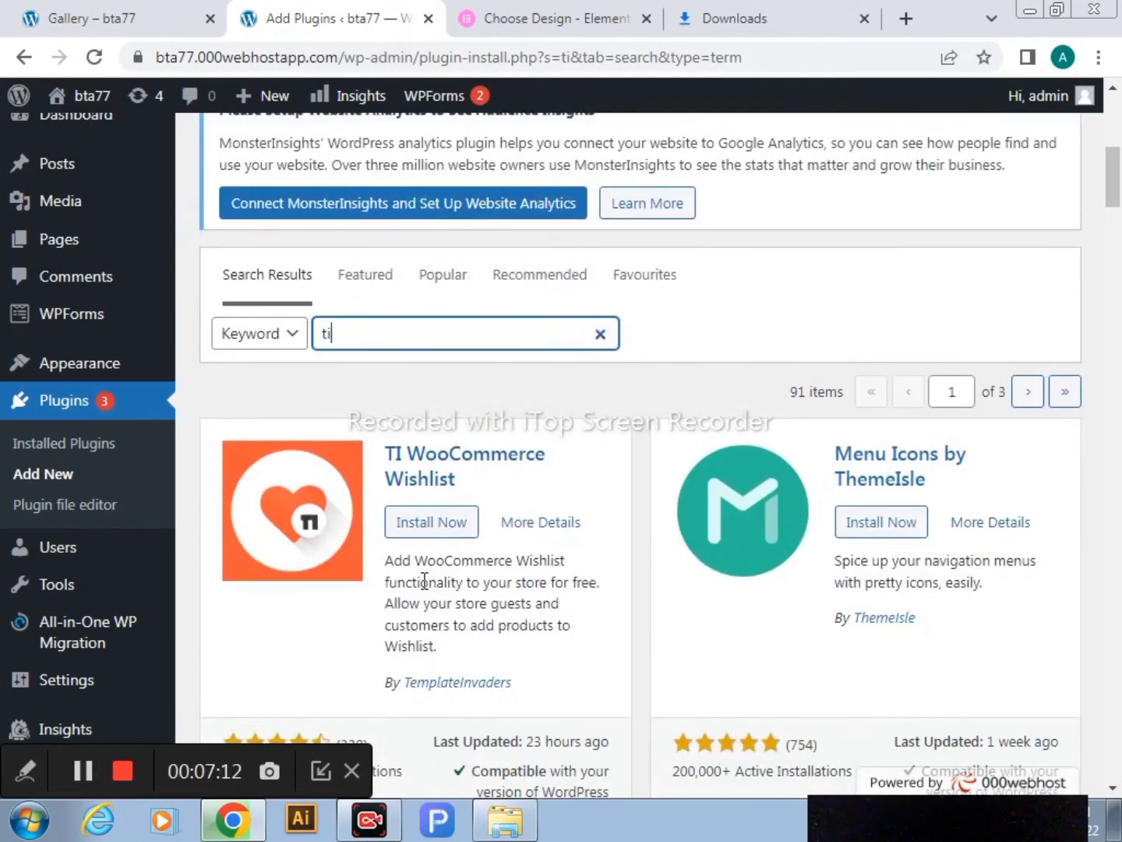
{"action": "type", "text": "odio"}
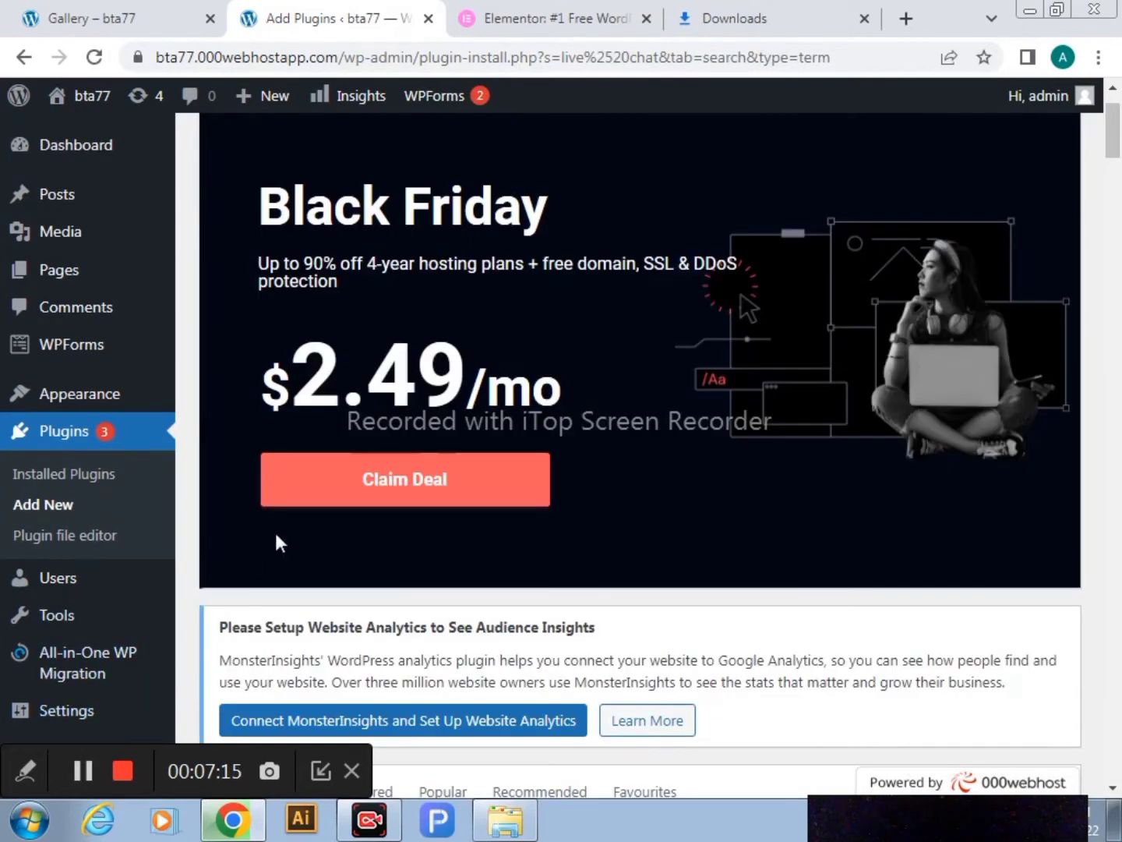
{"action": "scroll", "coordinate": [335, 585], "scroll_direction": "down", "scroll_amount": 3}
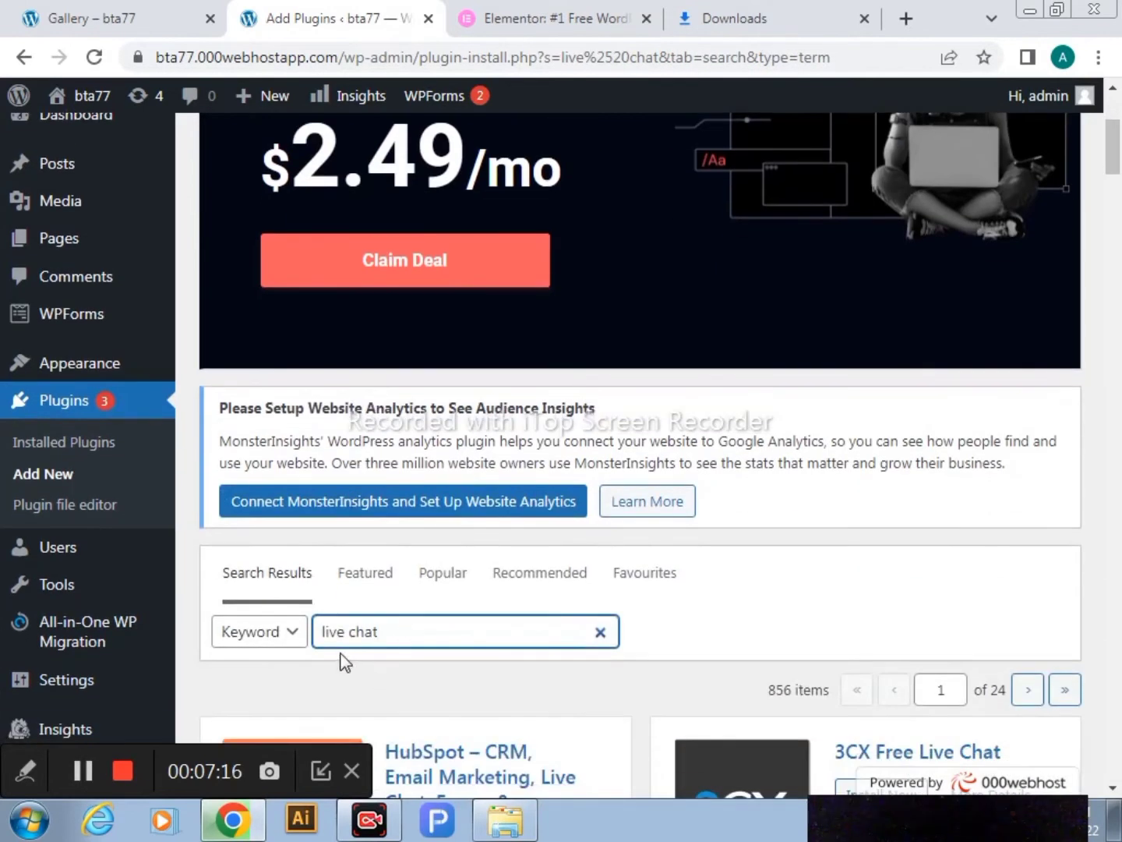
Install and activate the Tidio – Live Chat, Chatbots & Email Integration plugin
{"action": "scroll", "coordinate": [396, 659], "scroll_direction": "down", "scroll_amount": 7}
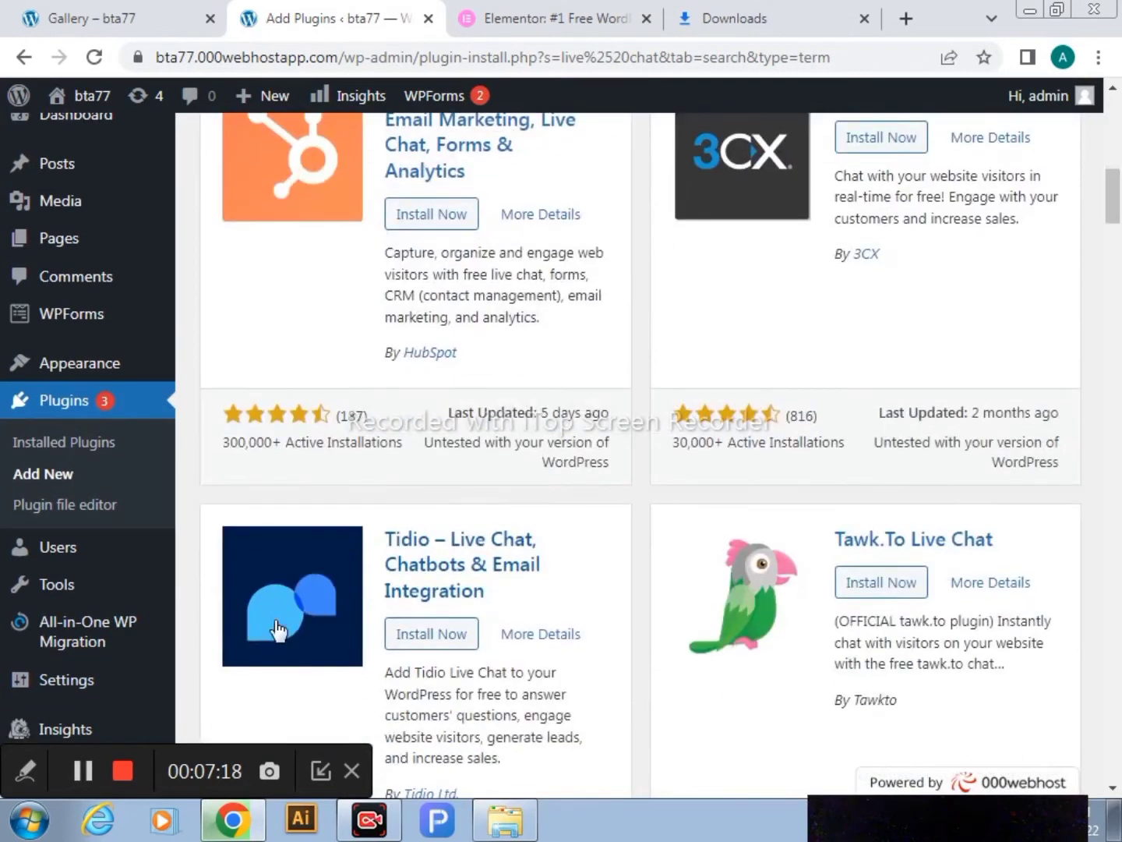
{"action": "left_click", "coordinate": [420, 635]}
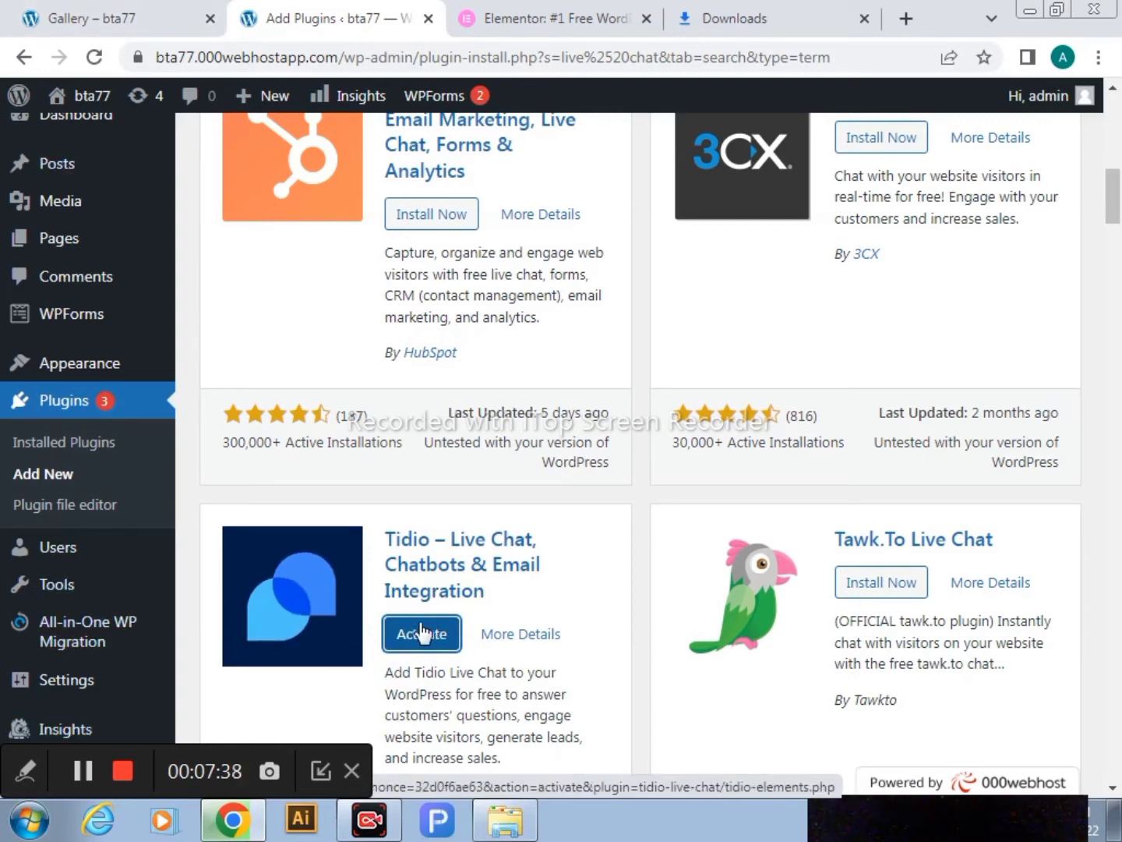
{"action": "left_click", "coordinate": [430, 639]}
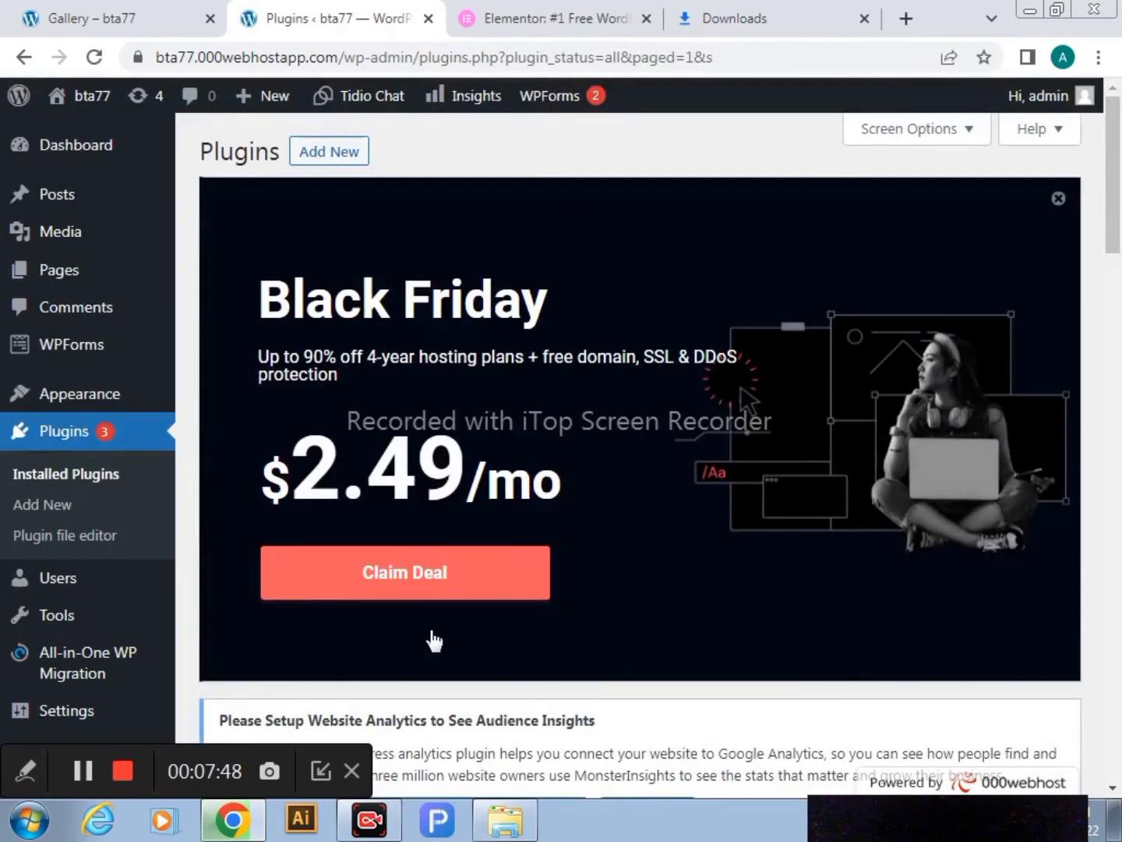
Confirm Tidio Chat is in the Installed Plugins list and open its admin page
{"action": "scroll", "coordinate": [518, 581], "scroll_direction": "down", "scroll_amount": 7}
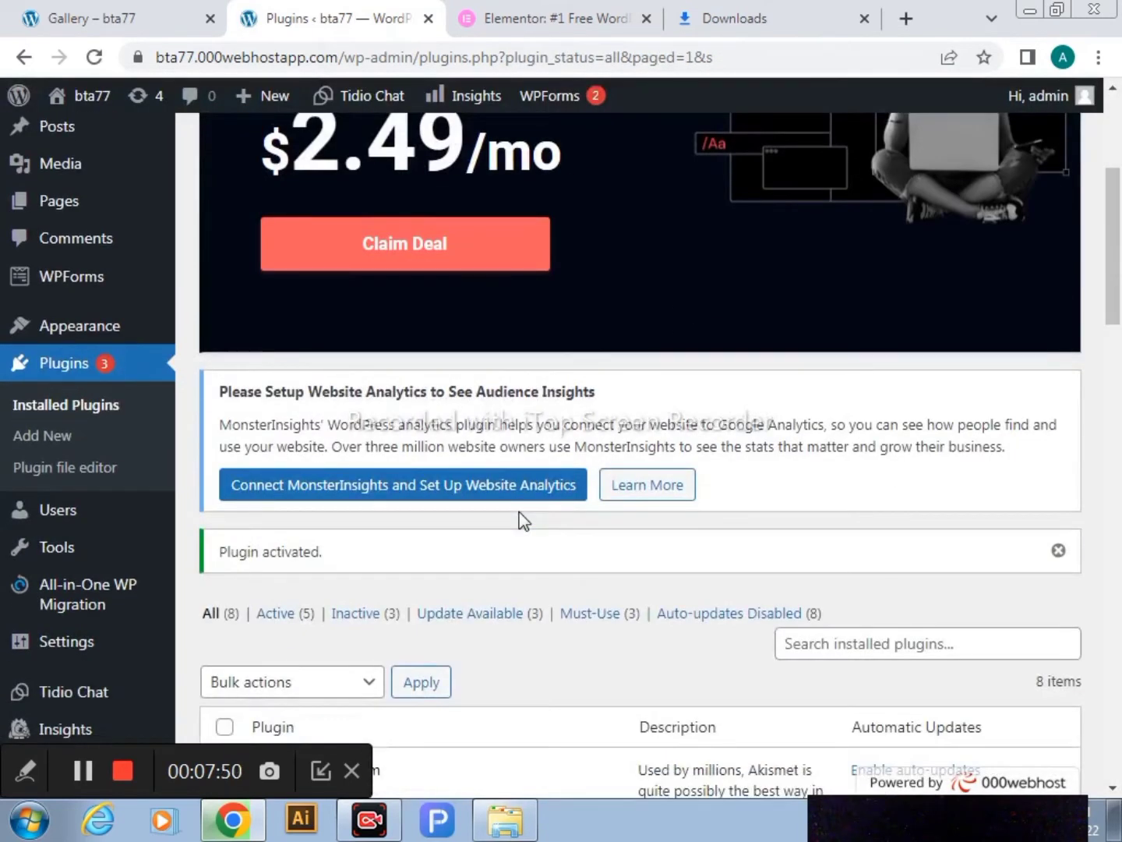
{"action": "scroll", "coordinate": [523, 521], "scroll_direction": "down", "scroll_amount": 5}
{"action": "scroll", "coordinate": [507, 515], "scroll_direction": "down", "scroll_amount": 15}
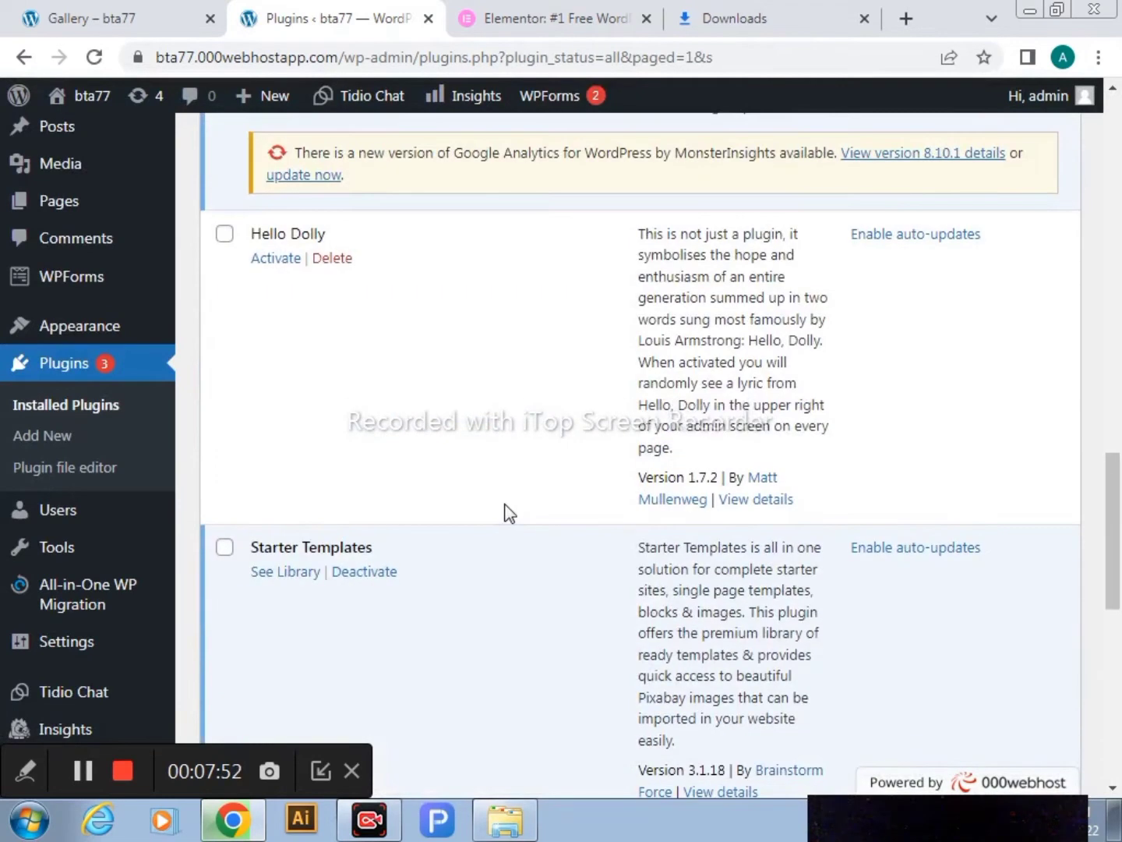
{"action": "scroll", "coordinate": [451, 358], "scroll_direction": "down", "scroll_amount": 2}
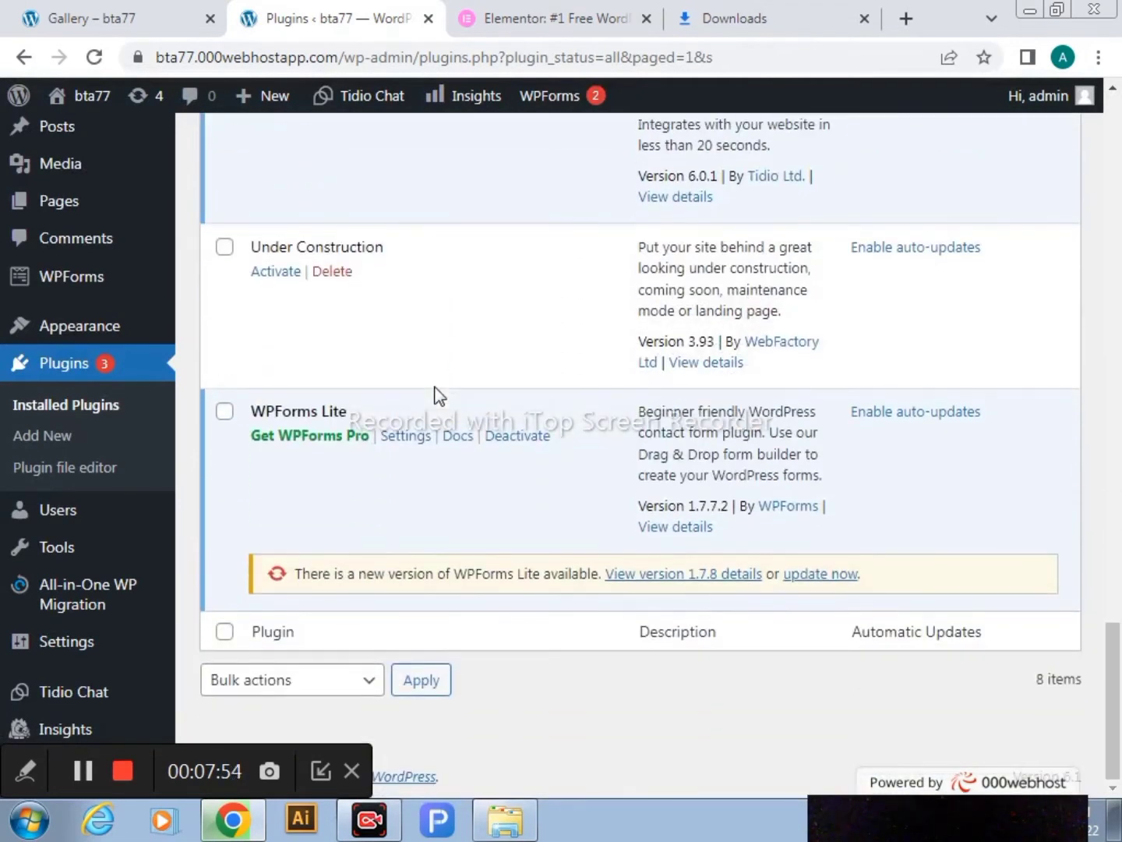
{"action": "scroll", "coordinate": [396, 419], "scroll_direction": "up", "scroll_amount": 12}
{"action": "mouse_move", "coordinate": [90, 396]}
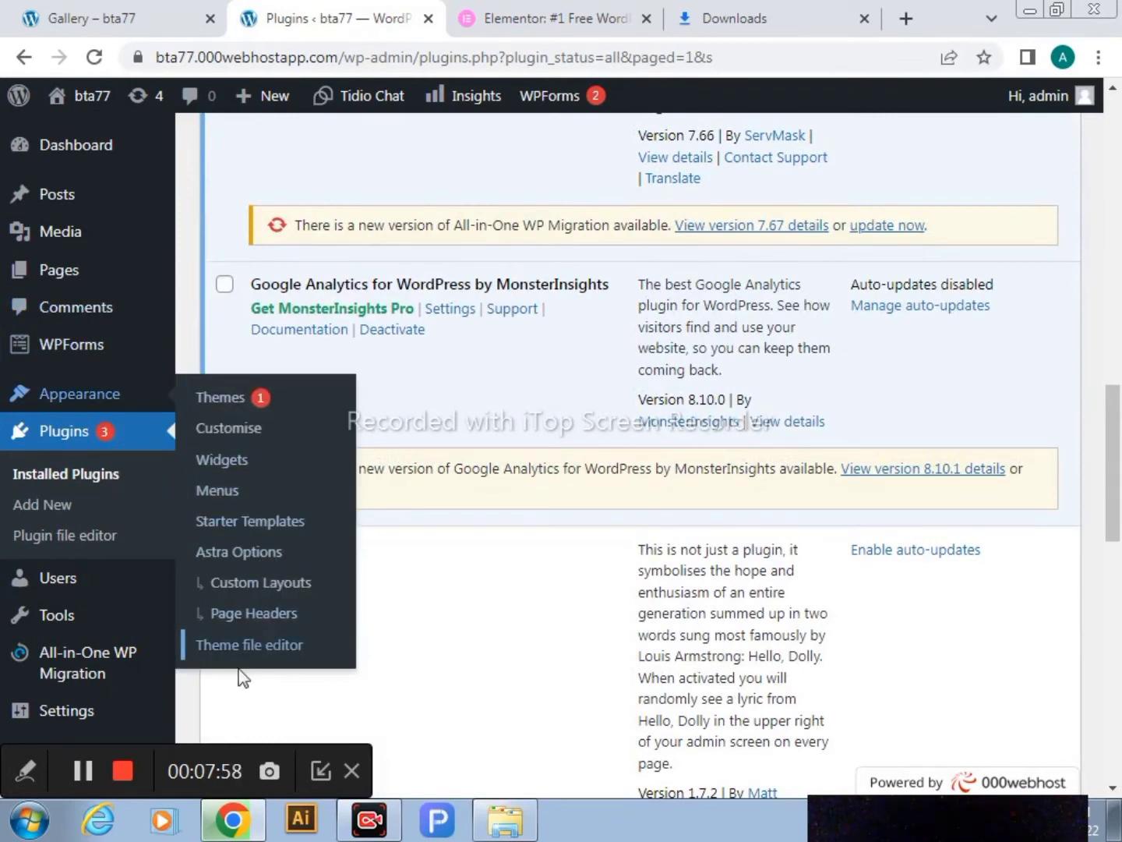
{"action": "scroll", "coordinate": [120, 605], "scroll_direction": "down", "scroll_amount": 6}
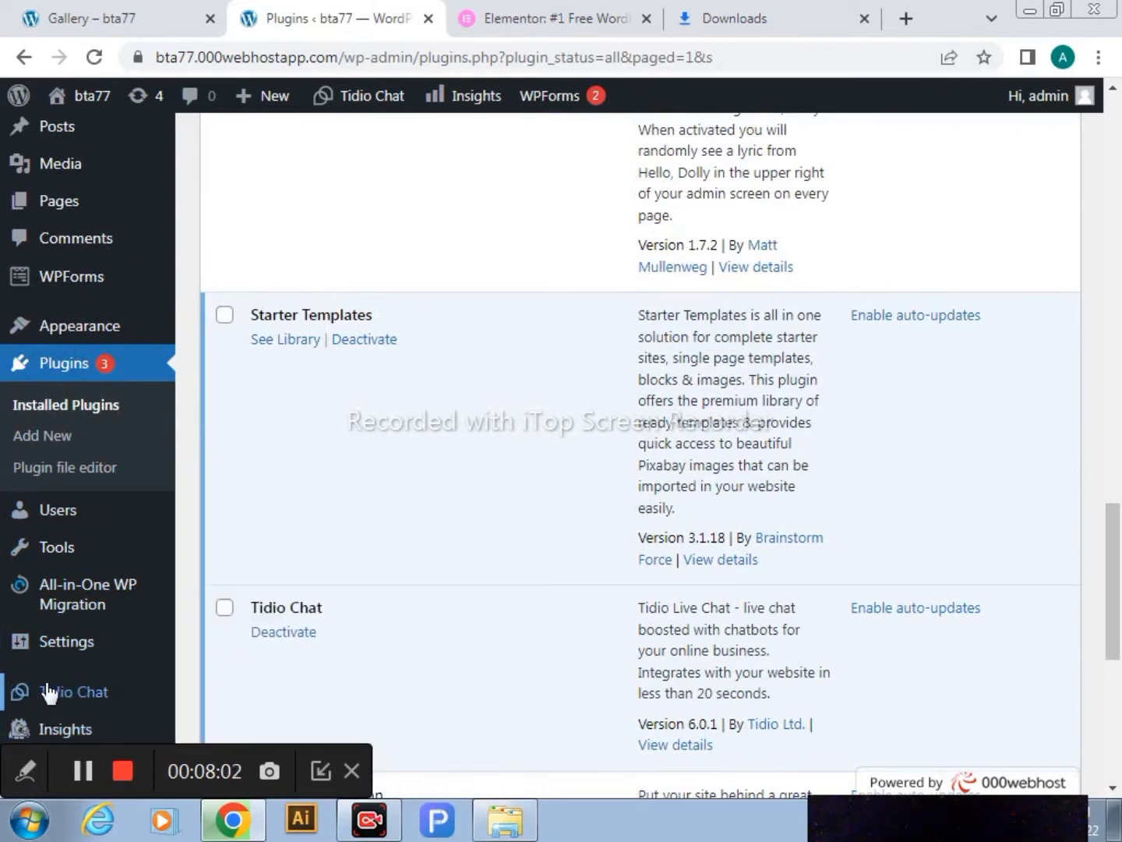
{"action": "left_click", "coordinate": [78, 692]}
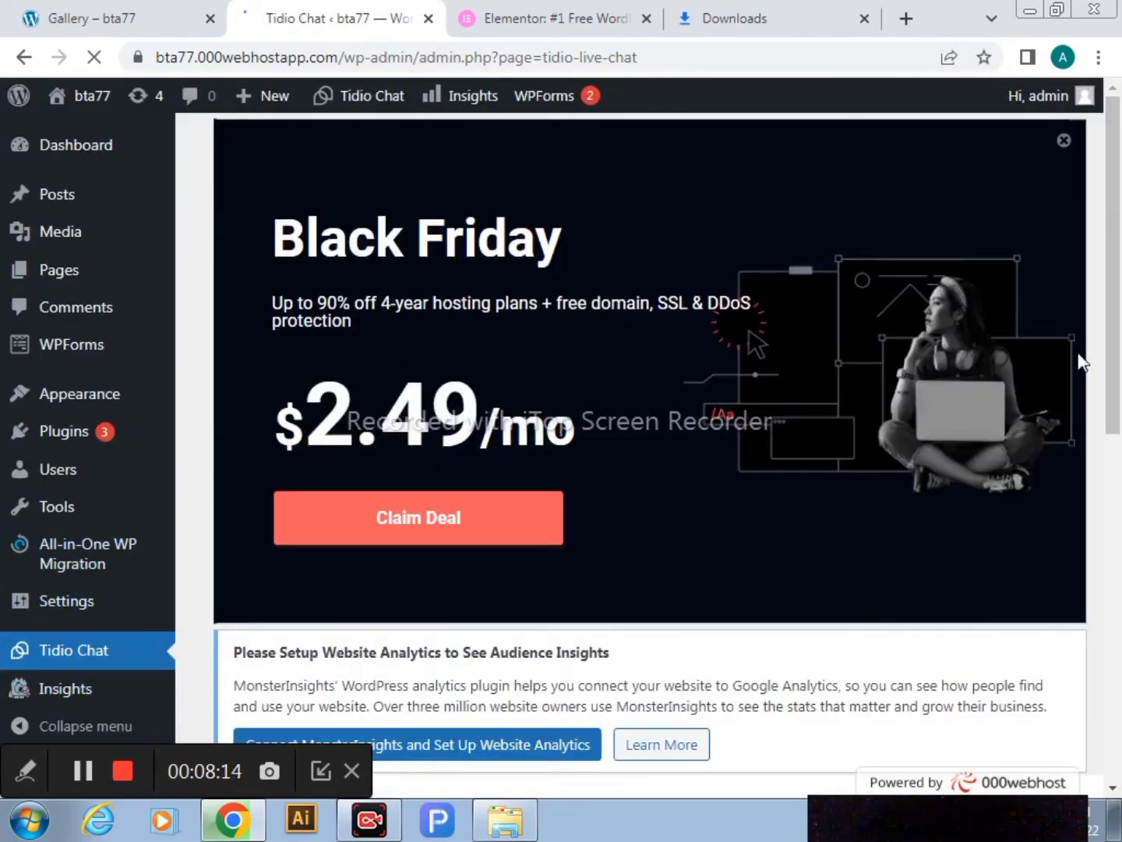
Dismiss the promo banner, accept Tidio's terms and create the free Tidio account
{"action": "left_click", "coordinate": [1063, 140]}
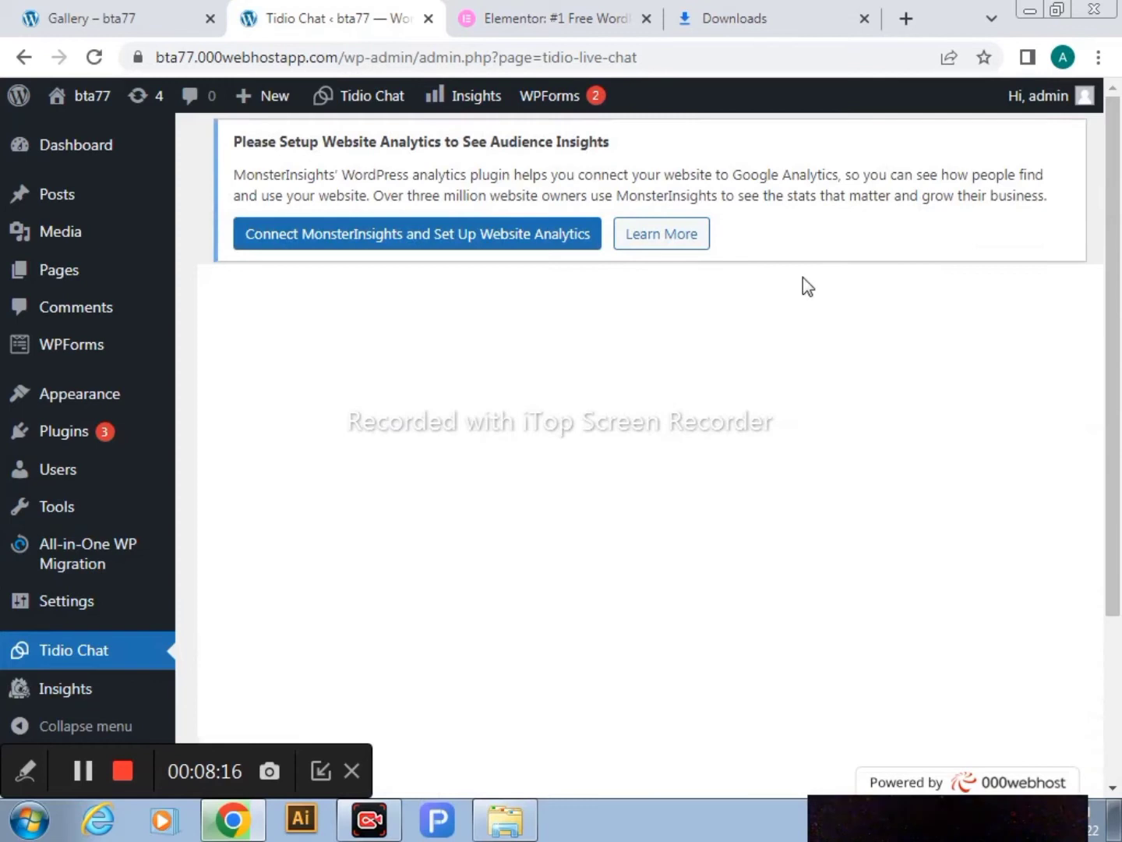
{"action": "scroll", "coordinate": [436, 397], "scroll_direction": "down", "scroll_amount": 2}
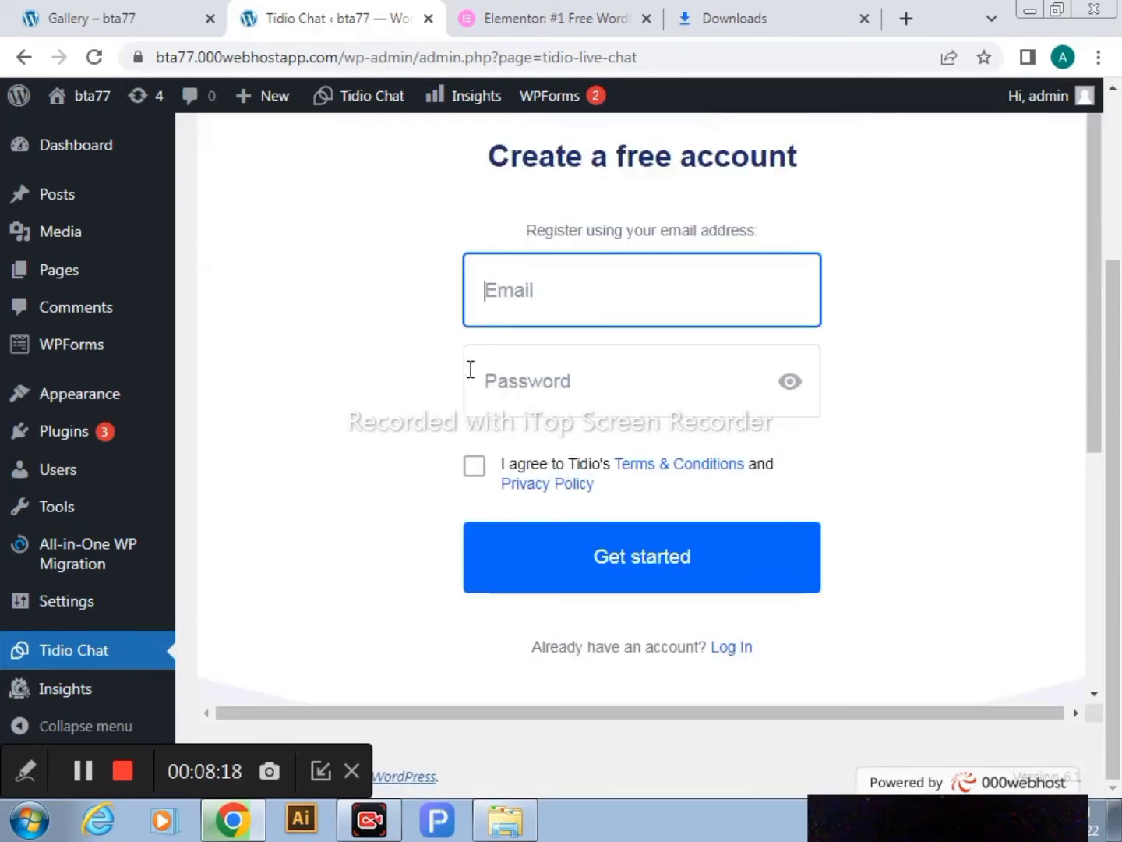
{"action": "scroll", "coordinate": [622, 505], "scroll_direction": "up", "scroll_amount": 2}
{"action": "scroll", "coordinate": [615, 452], "scroll_direction": "down", "scroll_amount": 3}
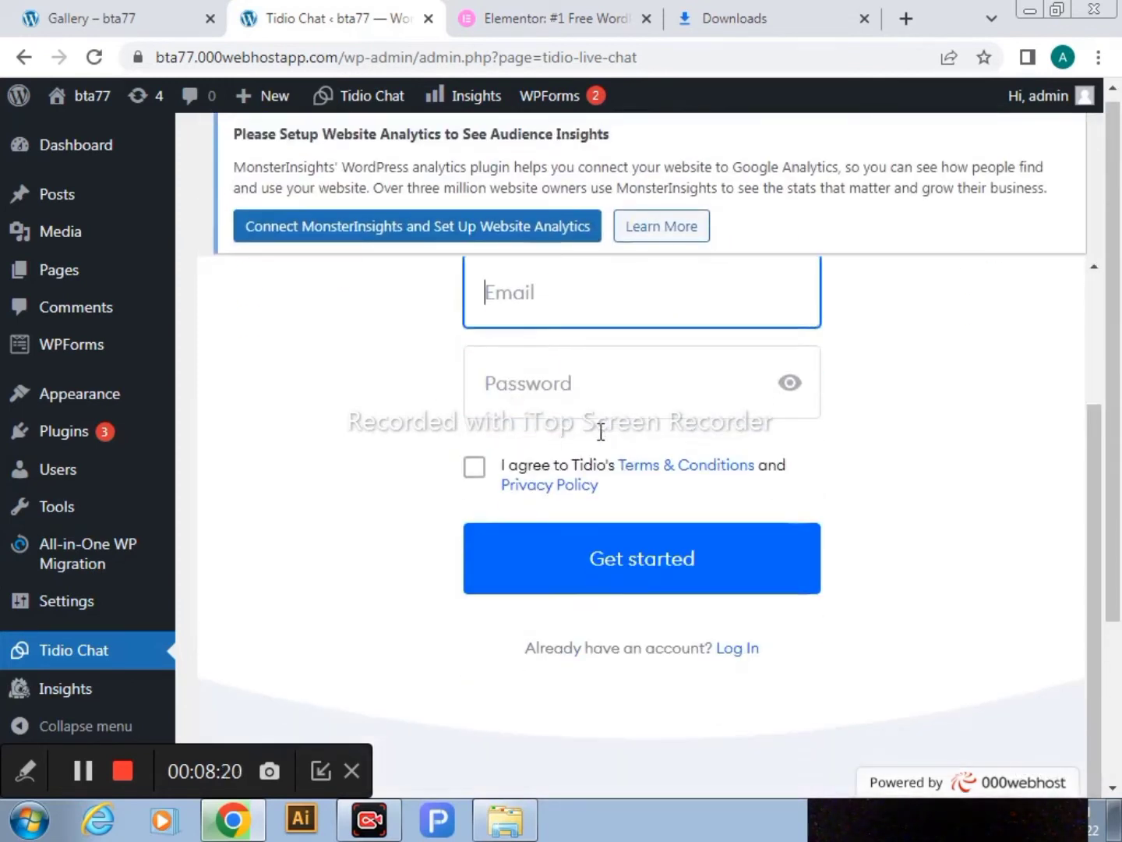
{"action": "scroll", "coordinate": [623, 410], "scroll_direction": "up", "scroll_amount": 2}
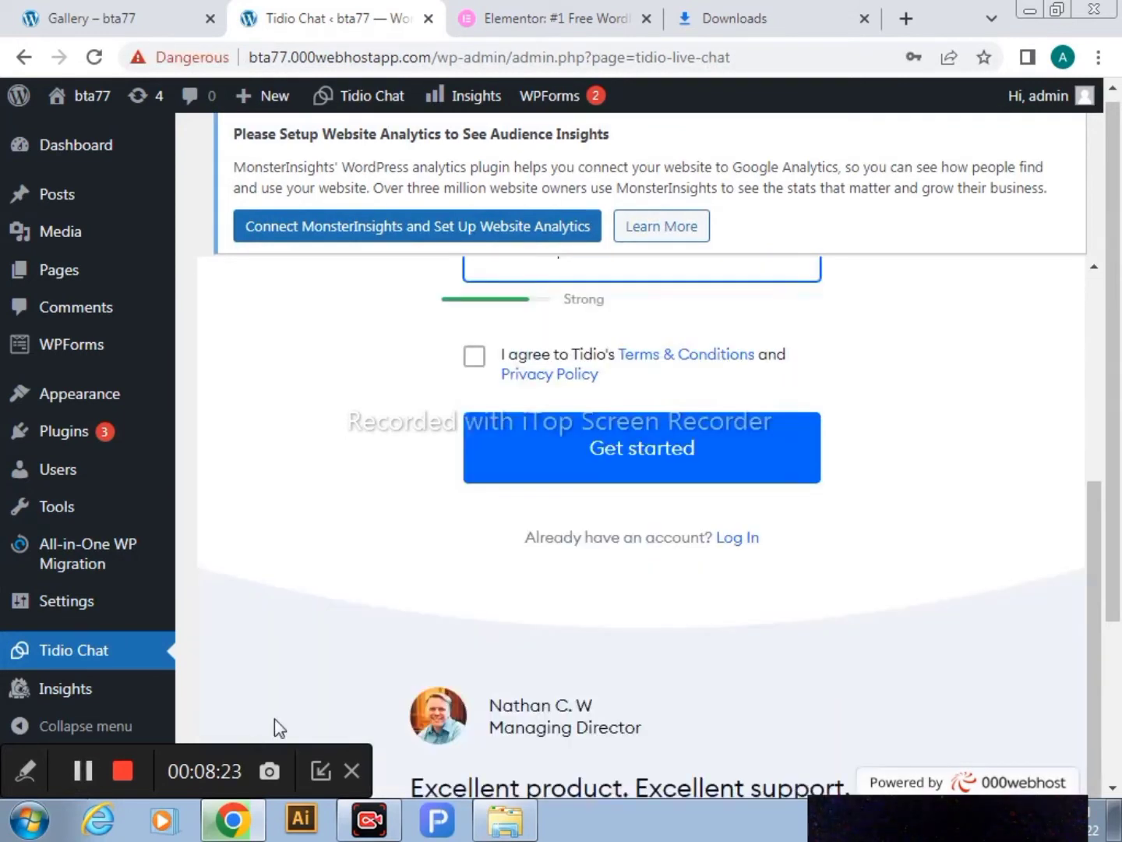
{"action": "scroll", "coordinate": [277, 716], "scroll_direction": "up", "scroll_amount": 2}
{"action": "scroll", "coordinate": [295, 709], "scroll_direction": "down", "scroll_amount": 2}
{"action": "left_click", "coordinate": [674, 458]}
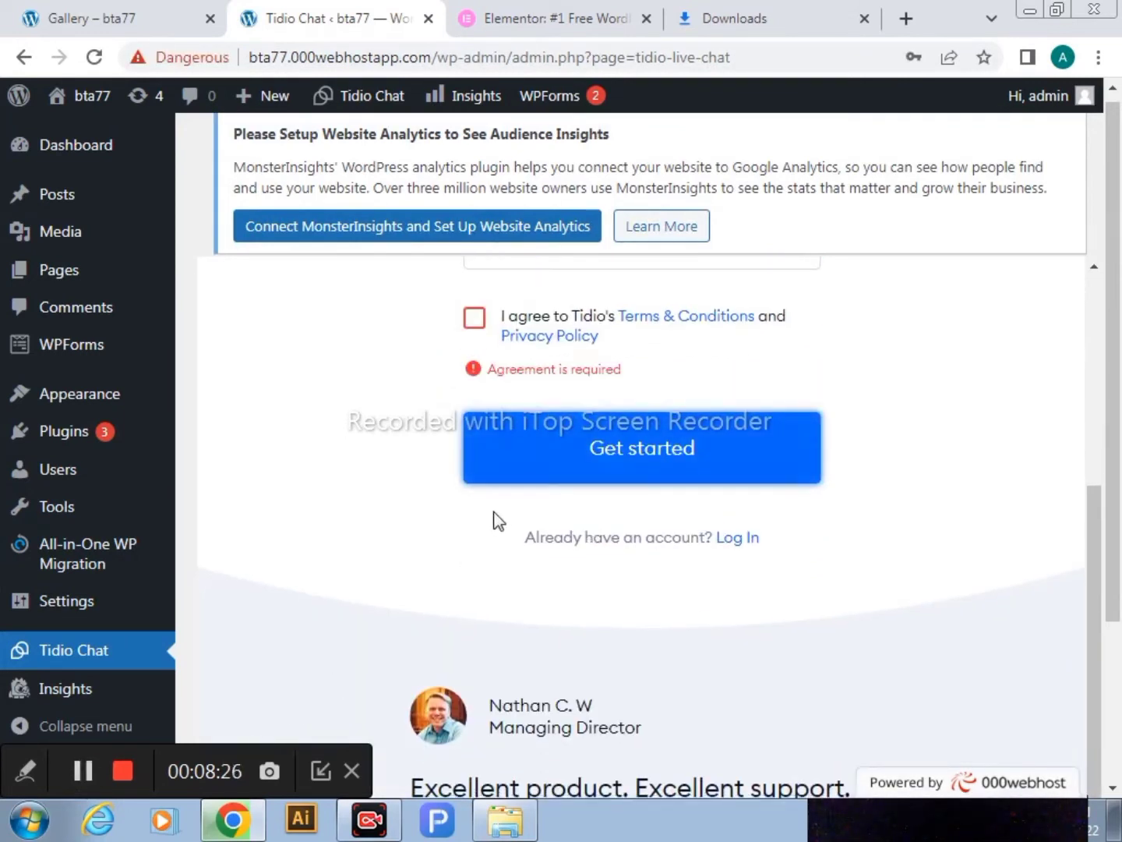
{"action": "left_click", "coordinate": [481, 330]}
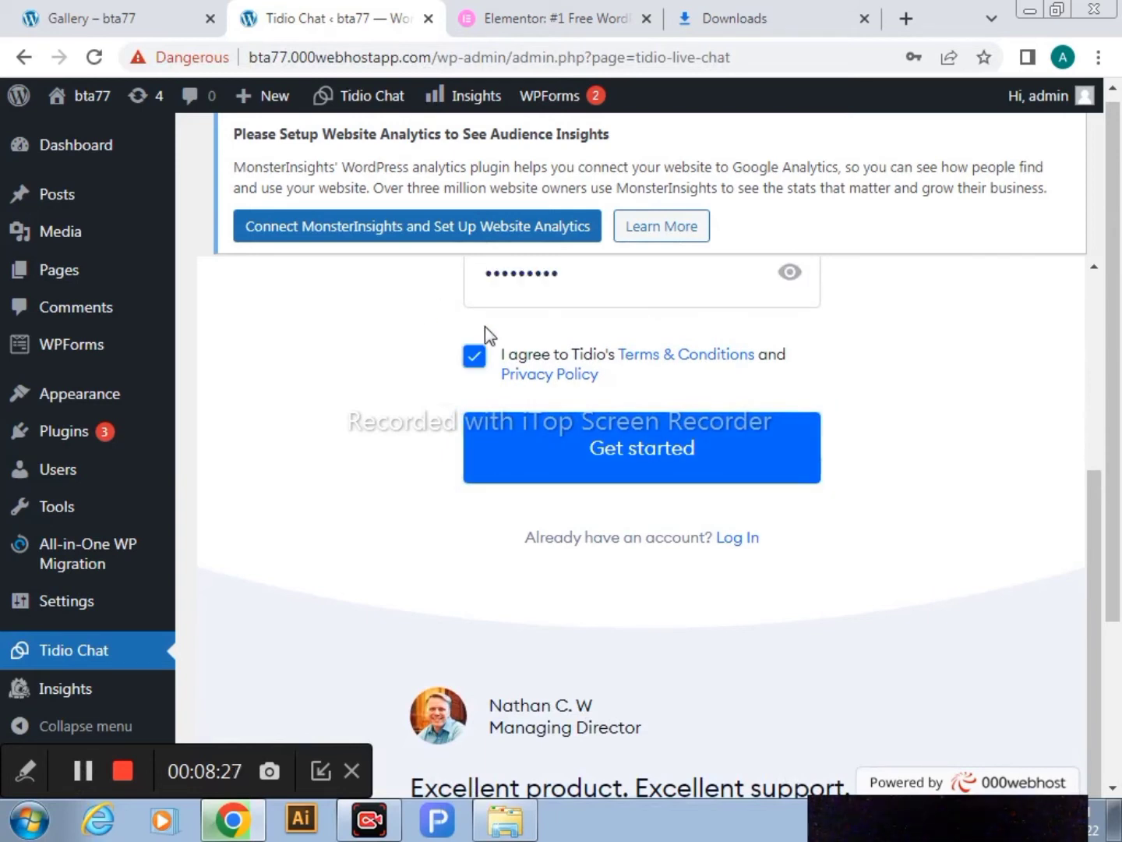
{"action": "left_click", "coordinate": [634, 440]}
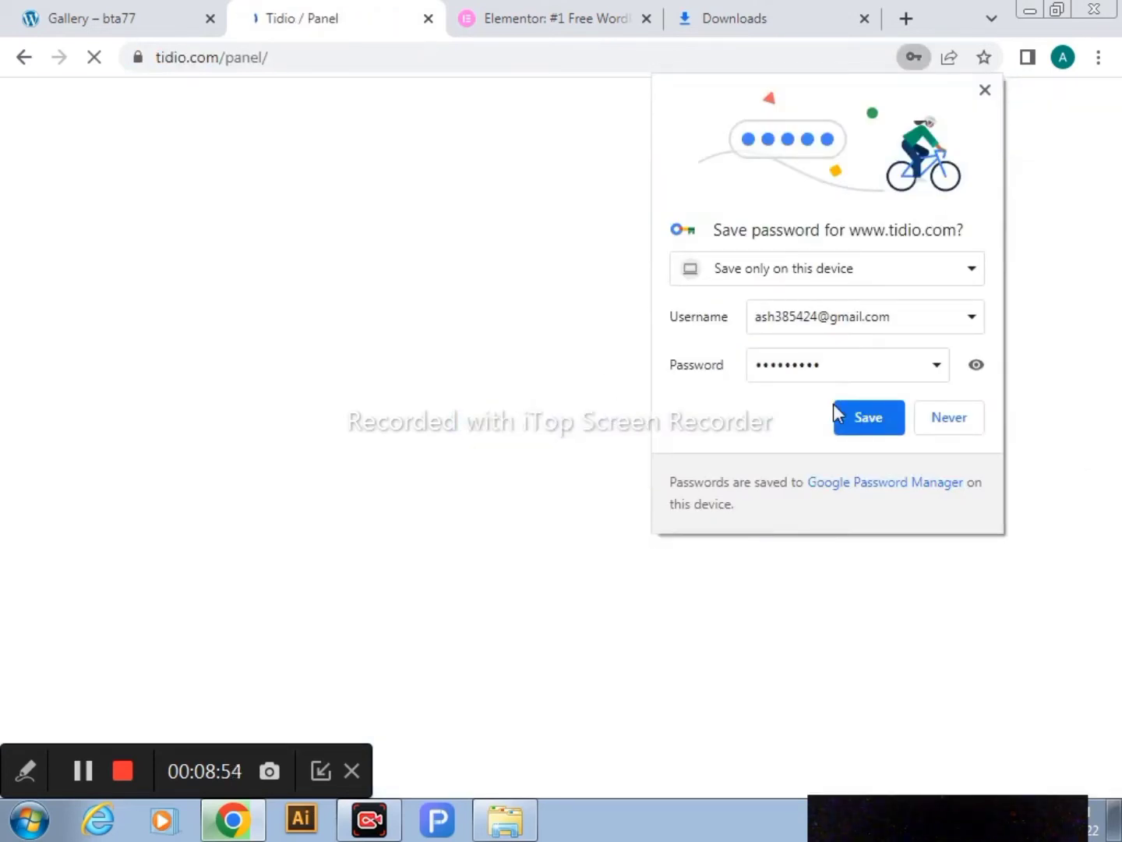
Name the live chat 'Brain Tech By Ash', keep the blue colour scheme, and continue
{"action": "left_click", "coordinate": [956, 430]}
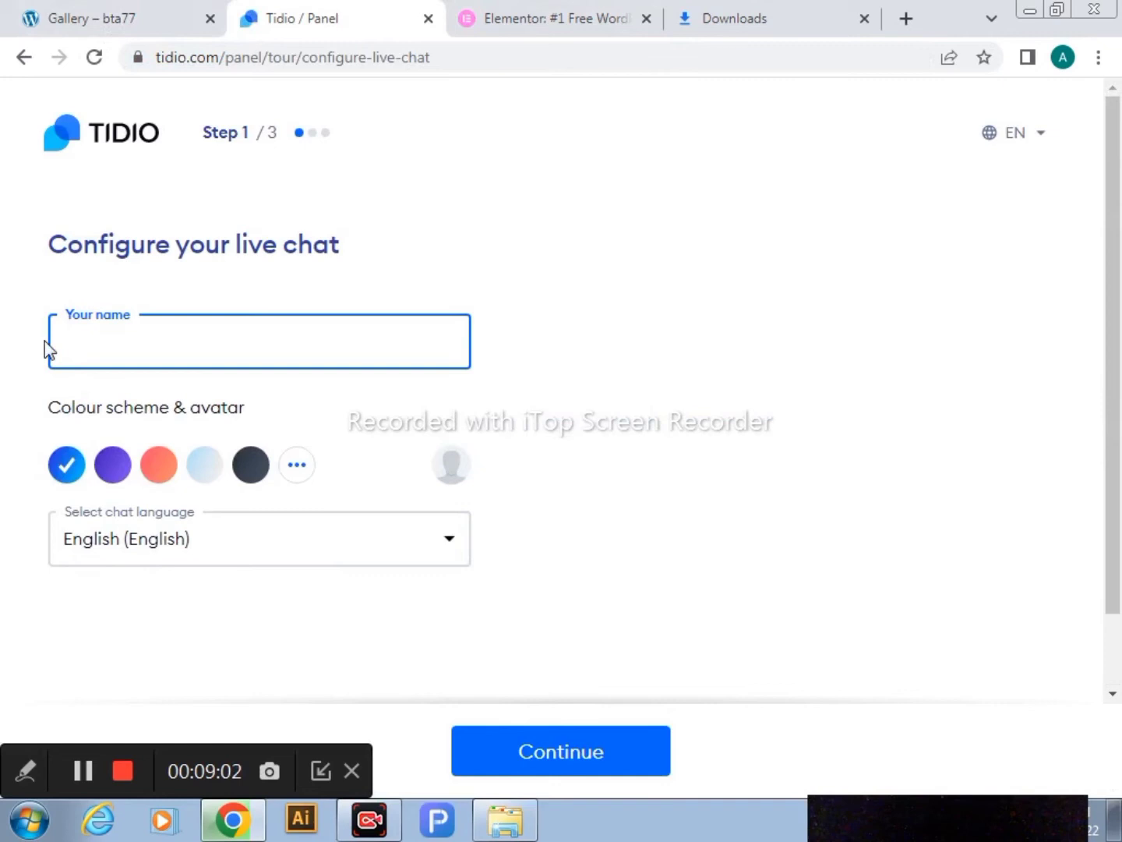
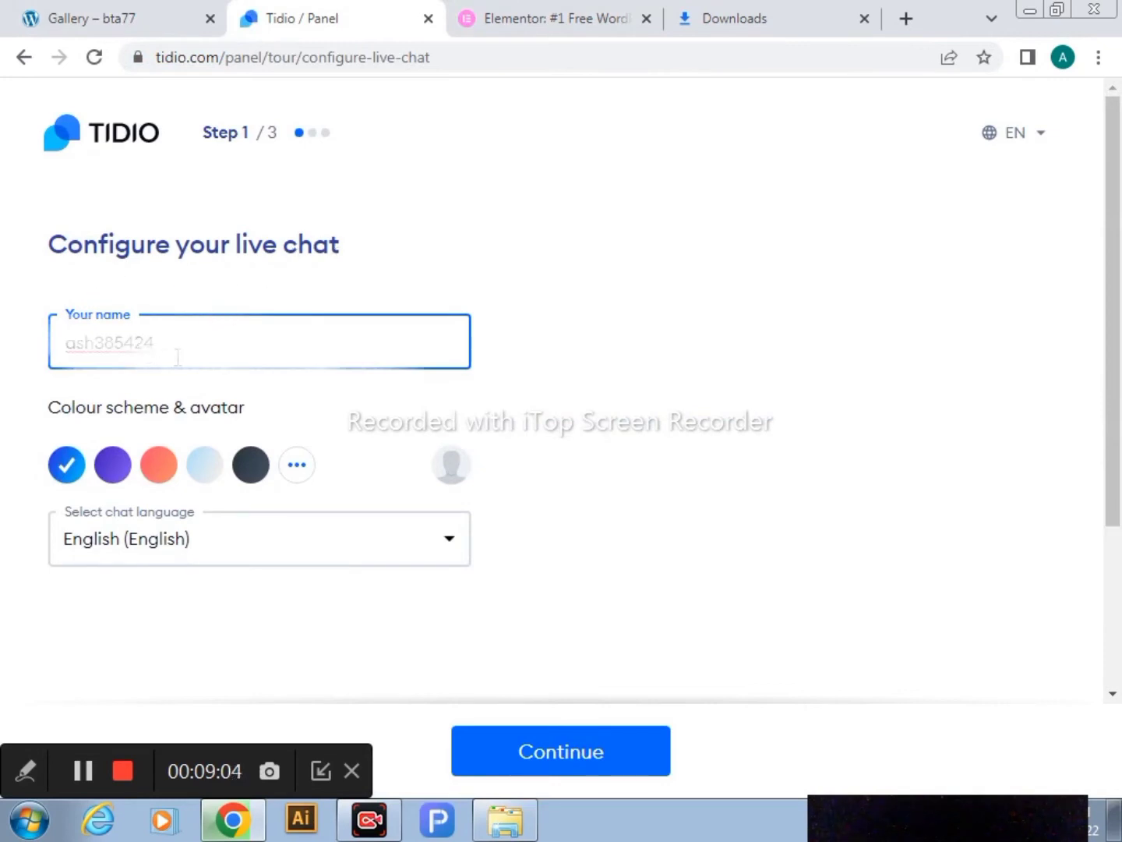
{"action": "scroll", "coordinate": [226, 506], "scroll_direction": "down", "scroll_amount": 2}
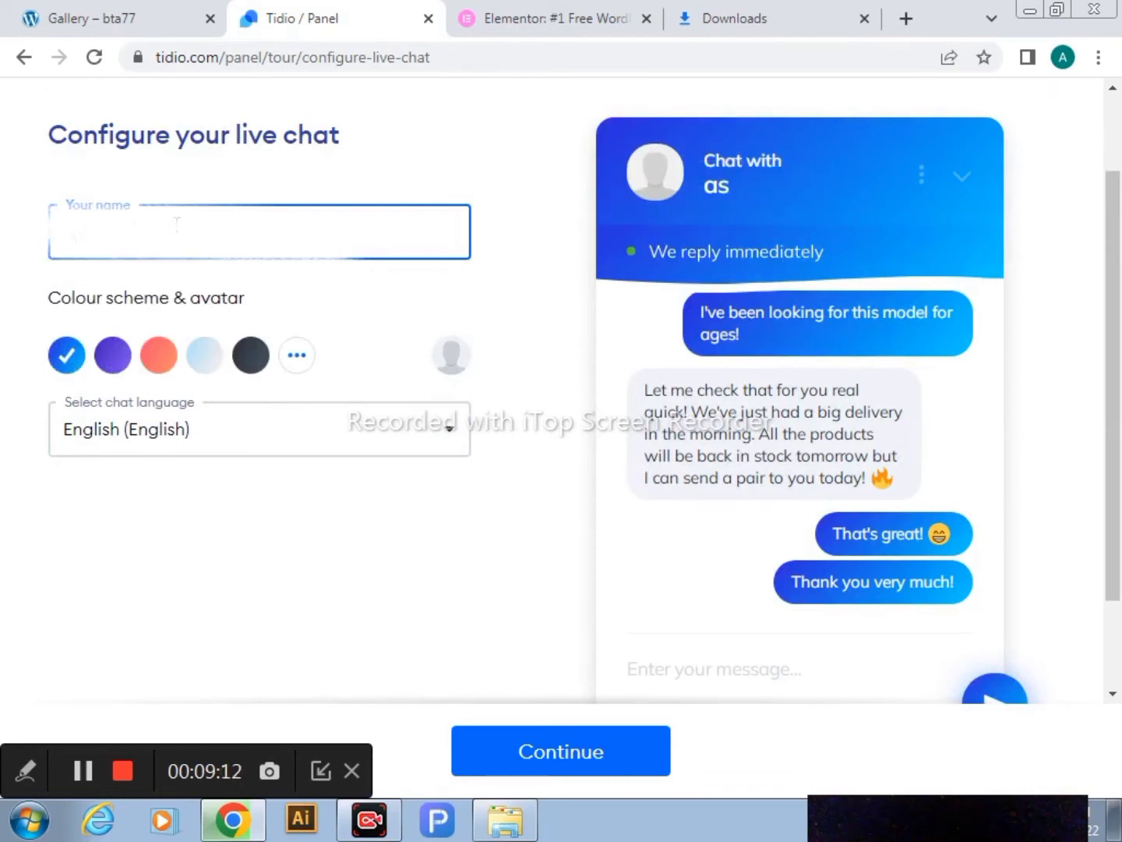
{"action": "key", "text": "BackSpace"}
{"action": "key", "text": "BackSpace"}
{"action": "type", "text": "bra"}
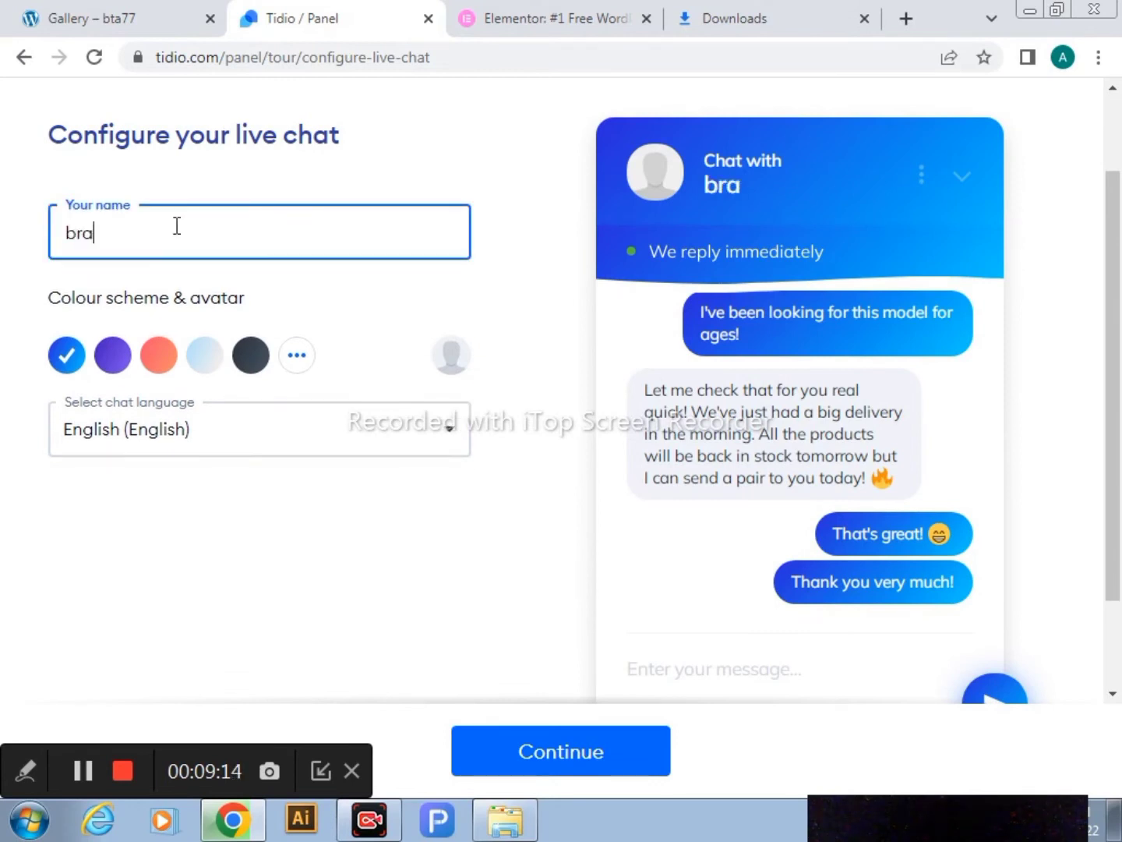
{"action": "key", "text": "BackSpace"}
{"action": "key", "text": "BackSpace"}
{"action": "key", "text": "BackSpace"}
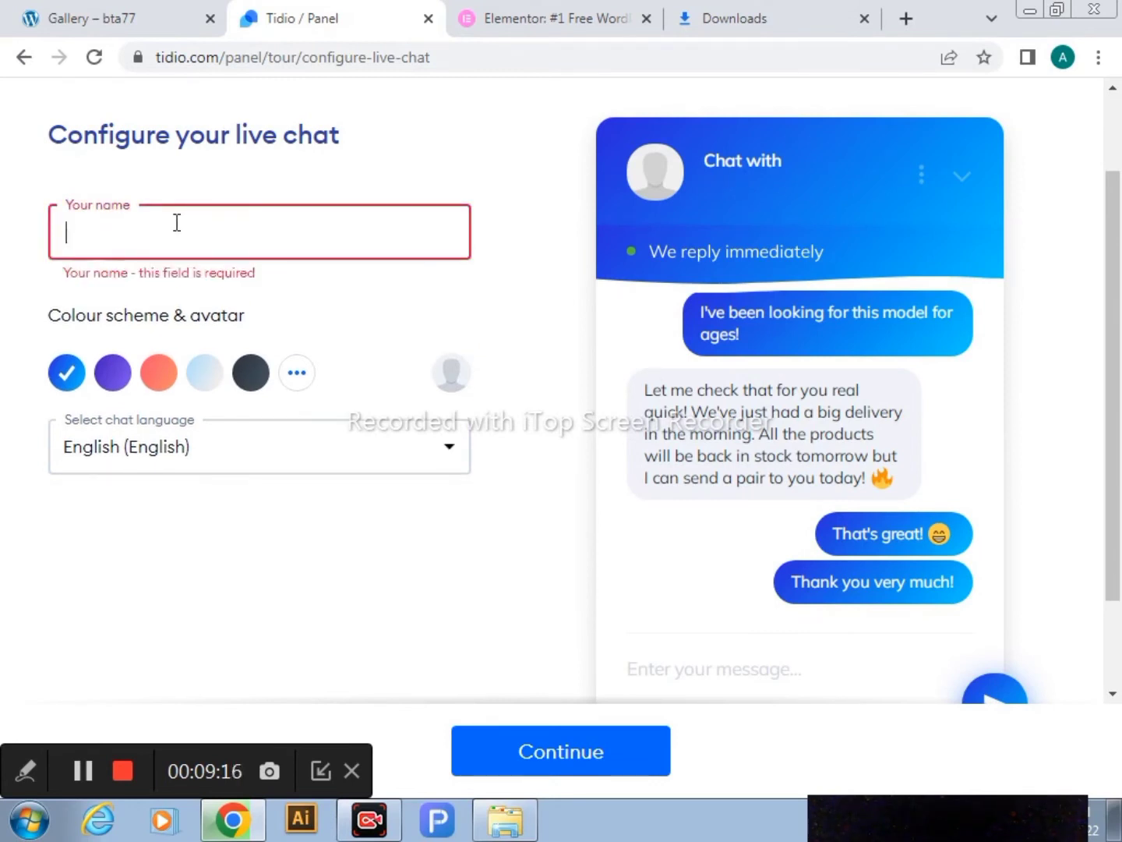
{"action": "type", "text": "B"}
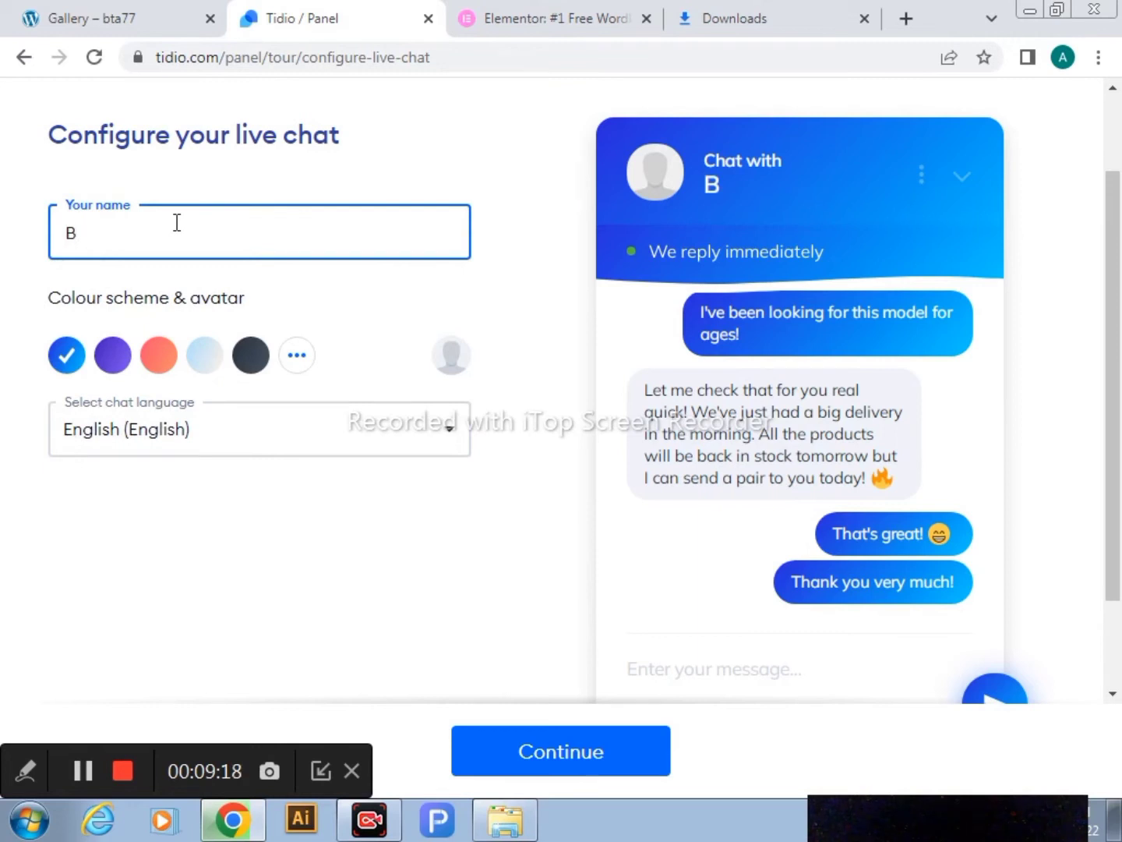
{"action": "type", "text": "rain"}
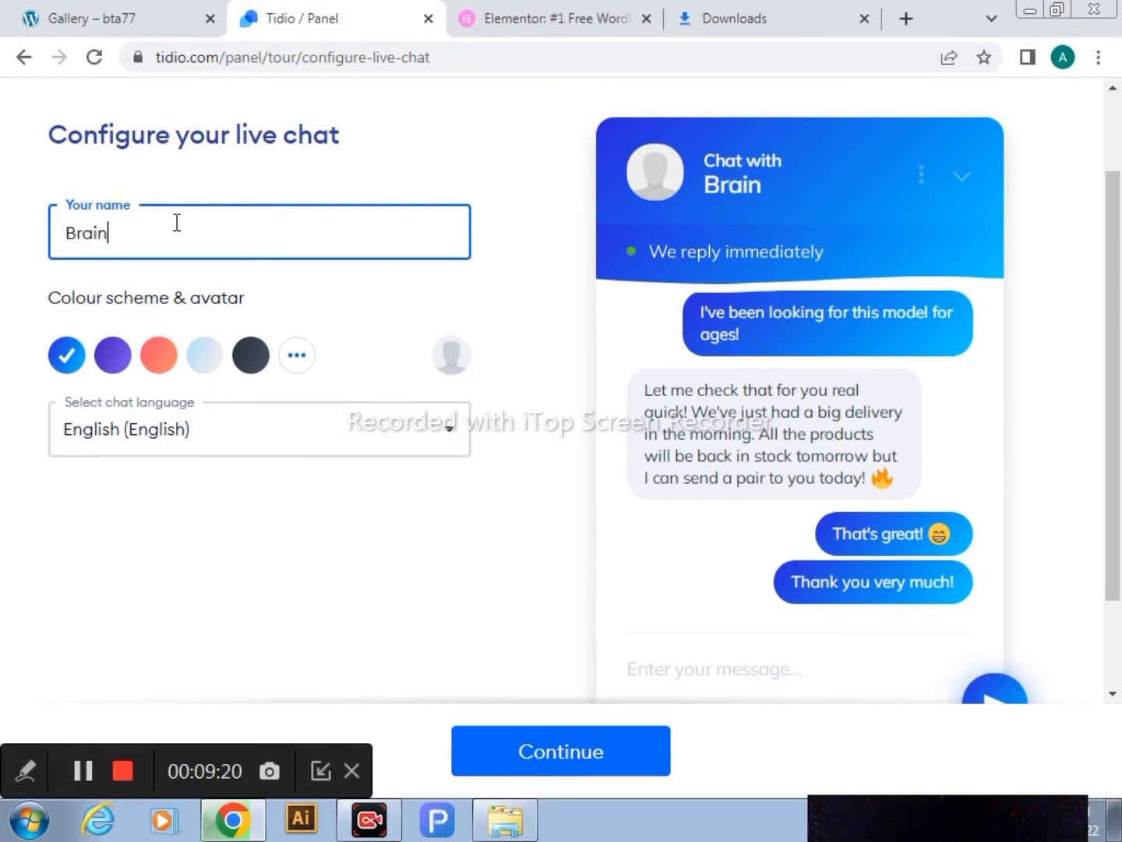
{"action": "type", "text": " Tech By Ash"}
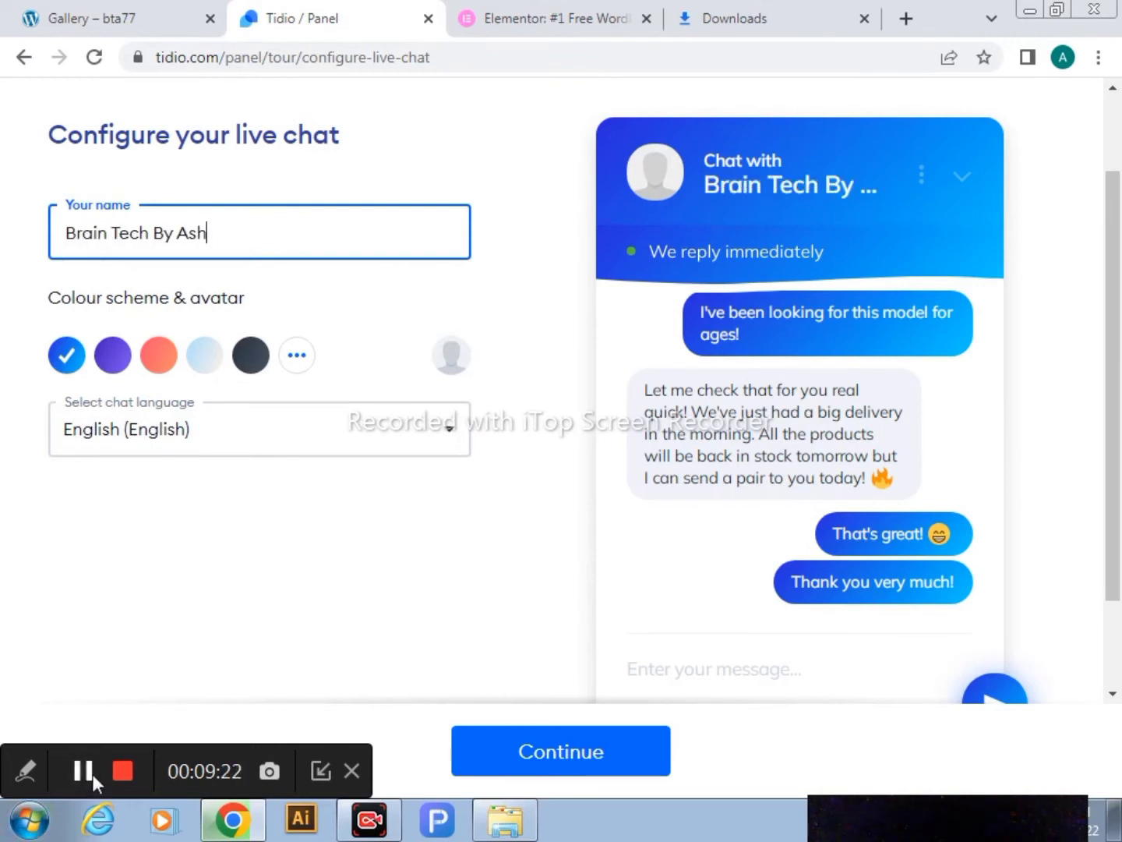
{"action": "scroll", "coordinate": [684, 332], "scroll_direction": "down", "scroll_amount": 1}
{"action": "scroll", "coordinate": [684, 332], "scroll_direction": "down", "scroll_amount": 1}
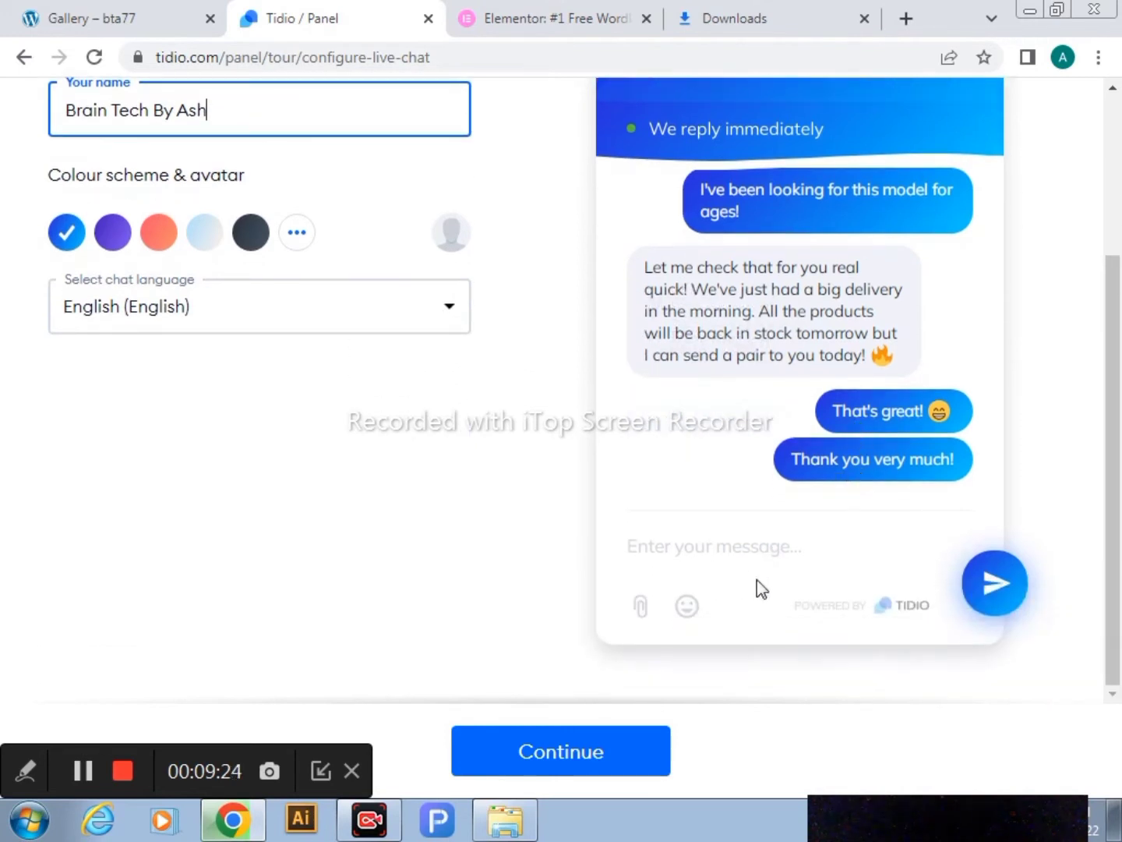
{"action": "left_click", "coordinate": [561, 752]}
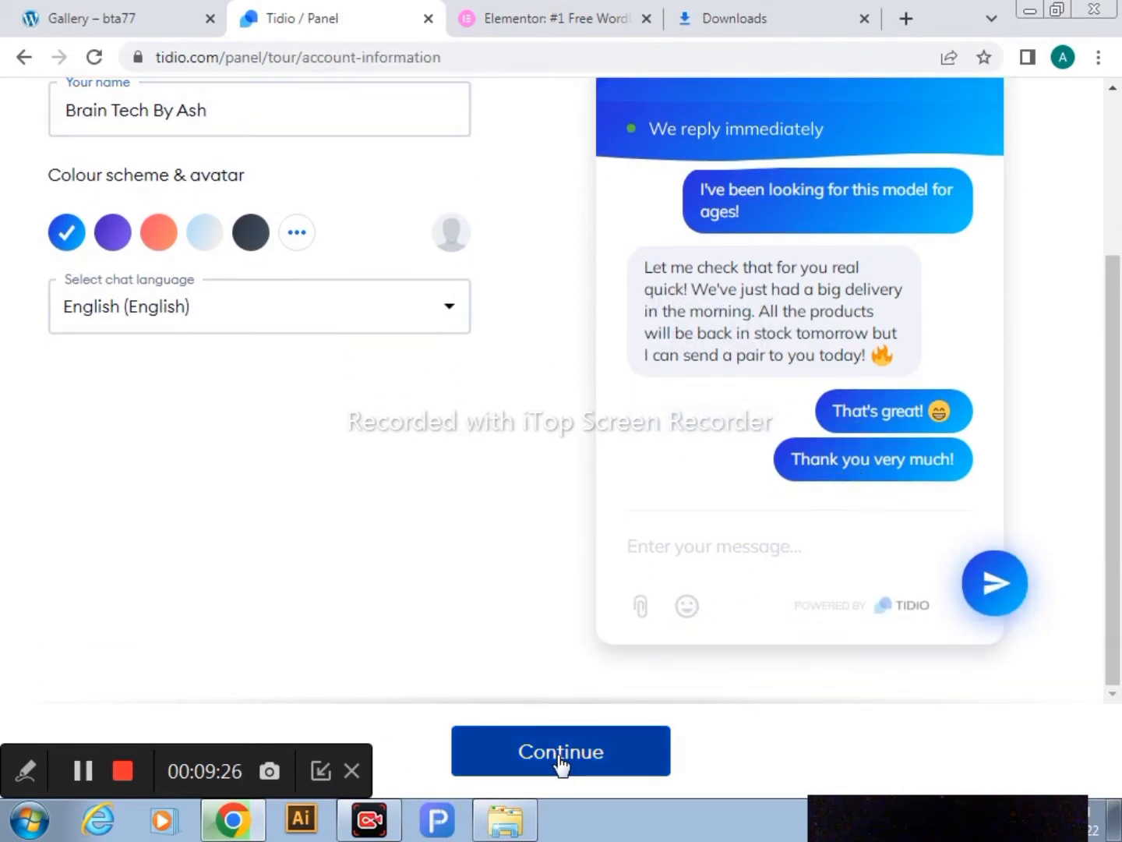
Tick all four focus options and enter 1 support agent
{"action": "left_click", "coordinate": [73, 378]}
{"action": "left_click", "coordinate": [257, 382]}
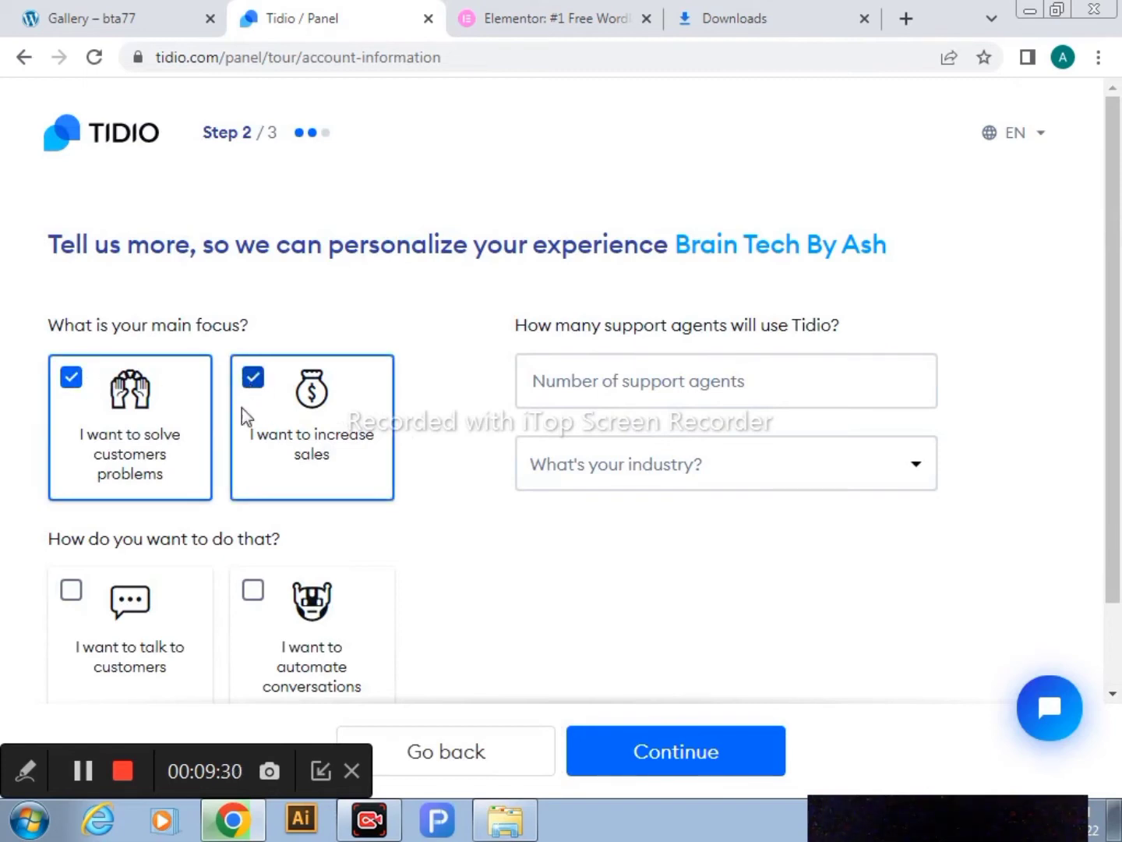
{"action": "scroll", "coordinate": [242, 409], "scroll_direction": "down", "scroll_amount": 1}
{"action": "left_click", "coordinate": [71, 488]}
{"action": "left_click", "coordinate": [251, 490]}
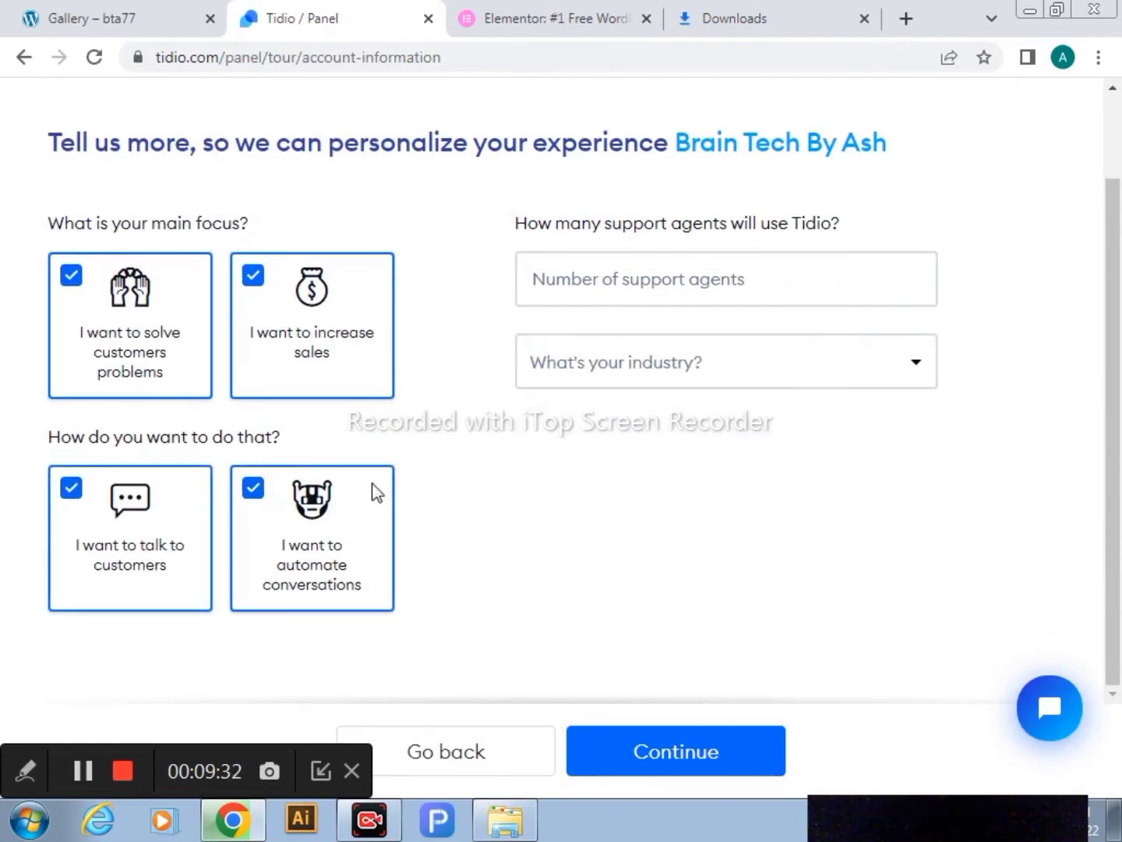
{"action": "left_click", "coordinate": [701, 277]}
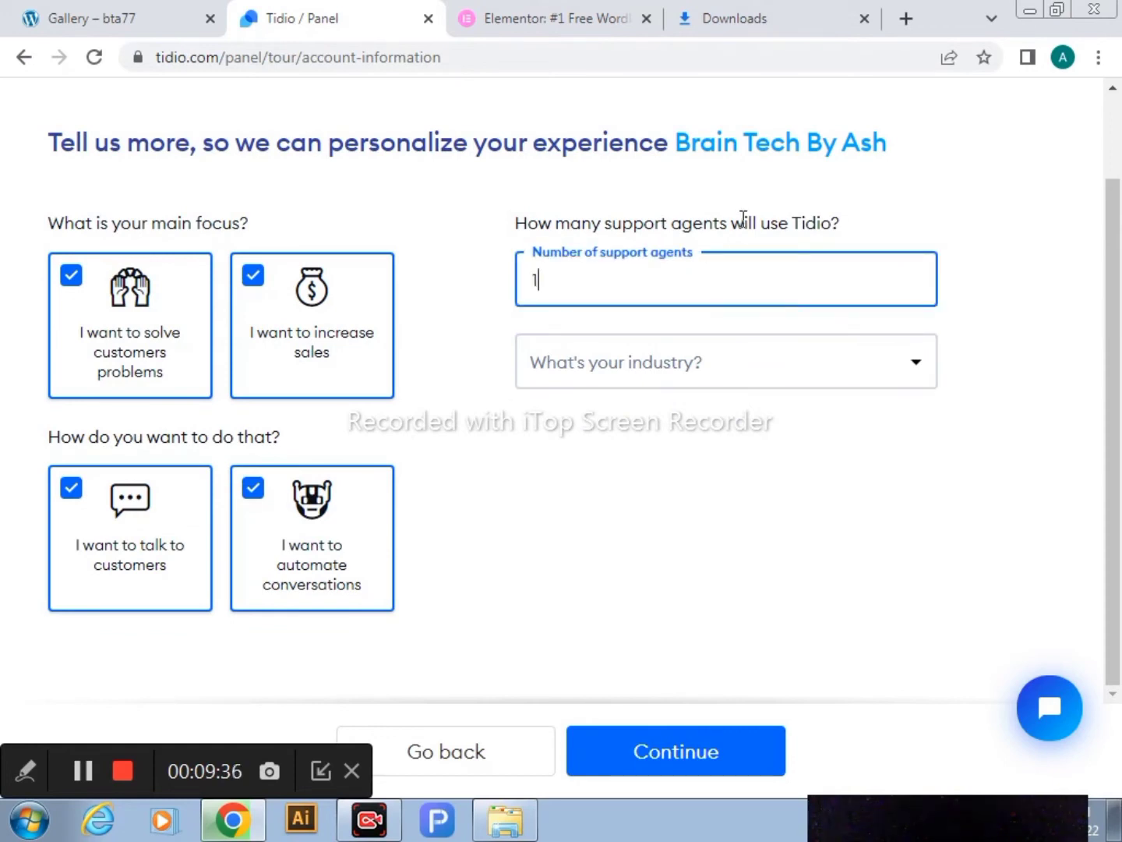
Choose industry Other and 26-250 monthly inquiries, then submit to step 3
{"action": "left_click", "coordinate": [889, 369]}
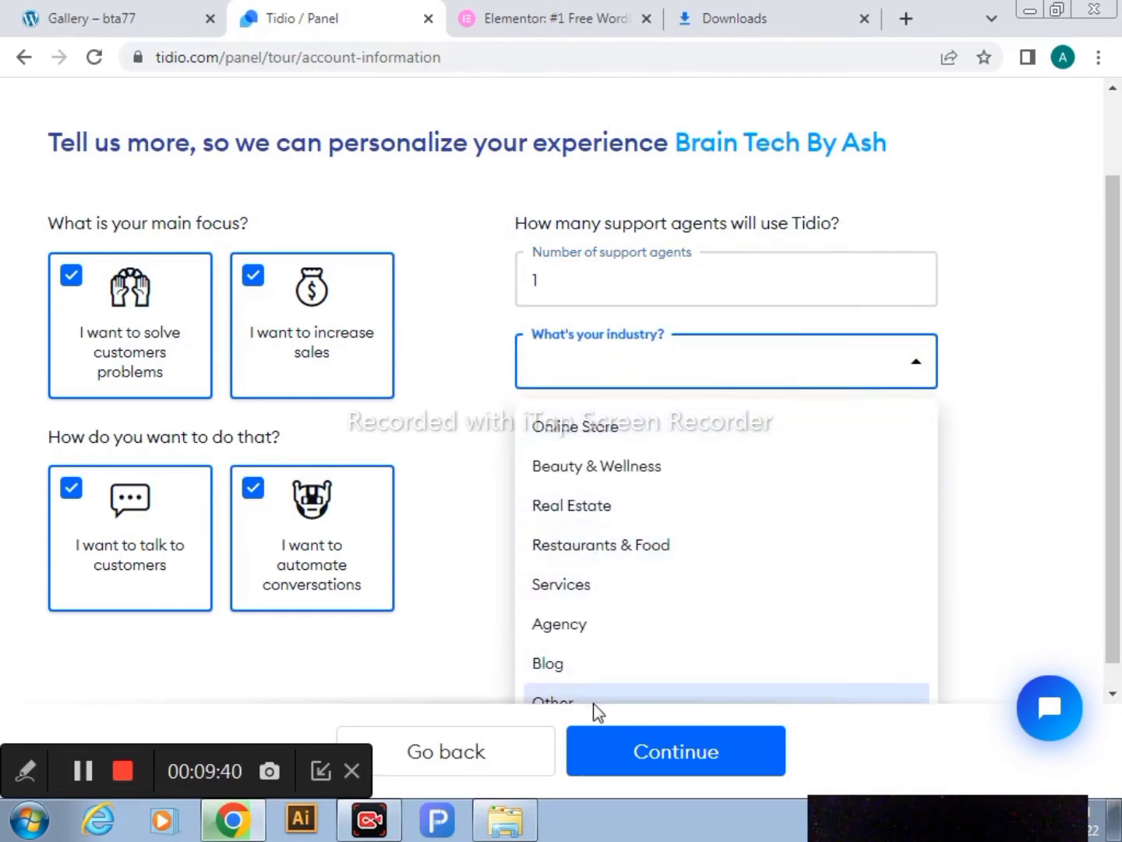
{"action": "left_click", "coordinate": [593, 704]}
{"action": "left_click", "coordinate": [655, 362]}
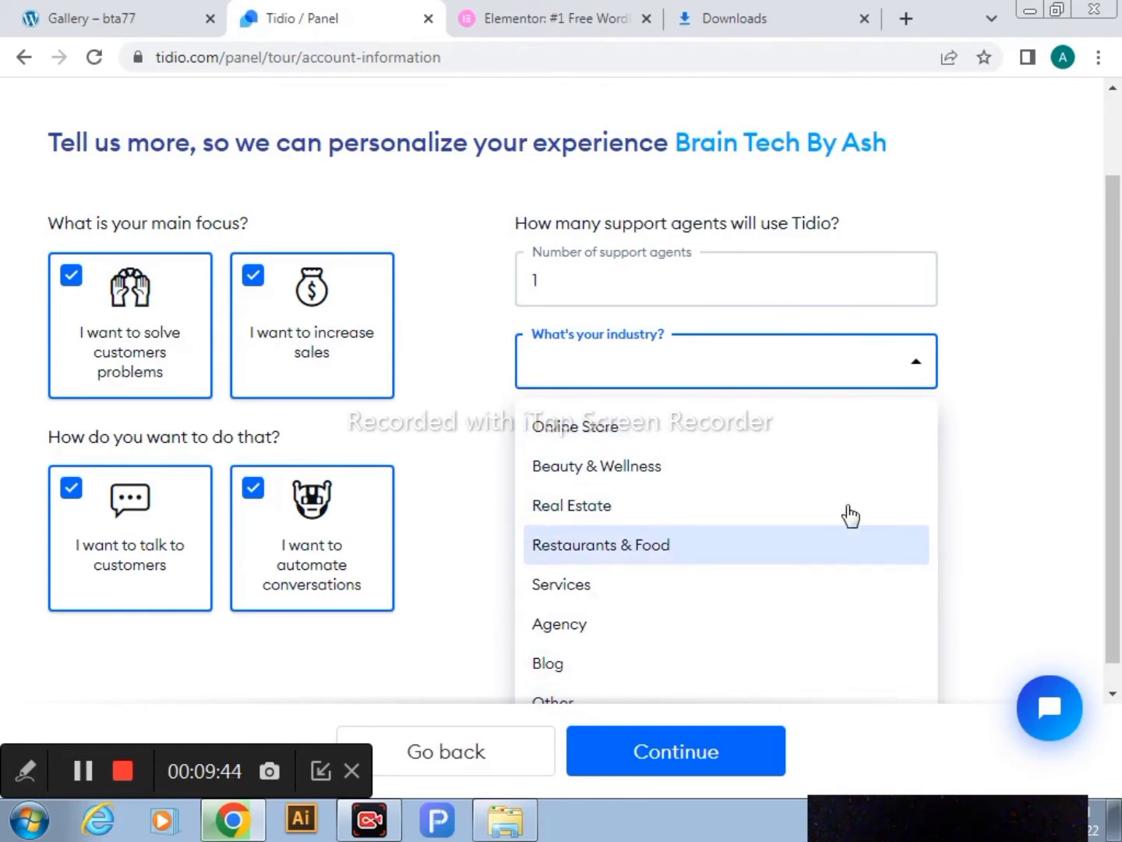
{"action": "left_click", "coordinate": [1117, 698]}
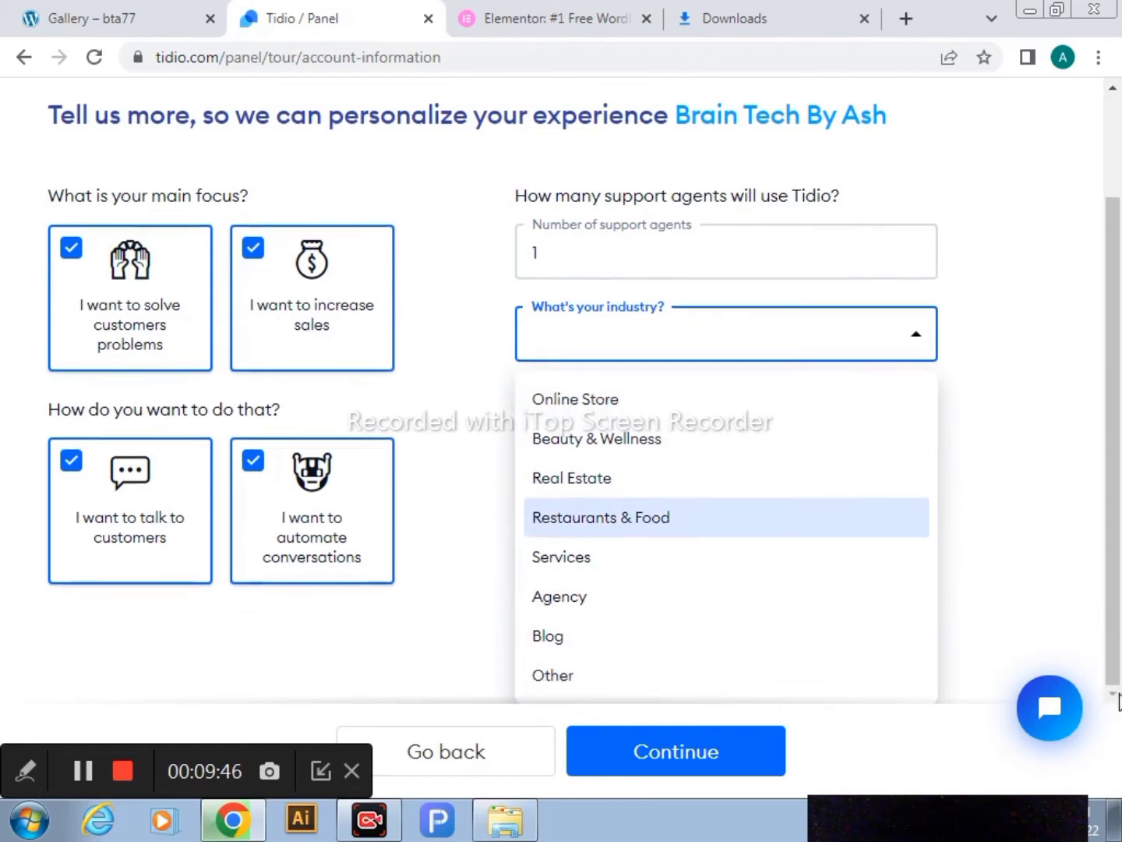
{"action": "left_click", "coordinate": [562, 686]}
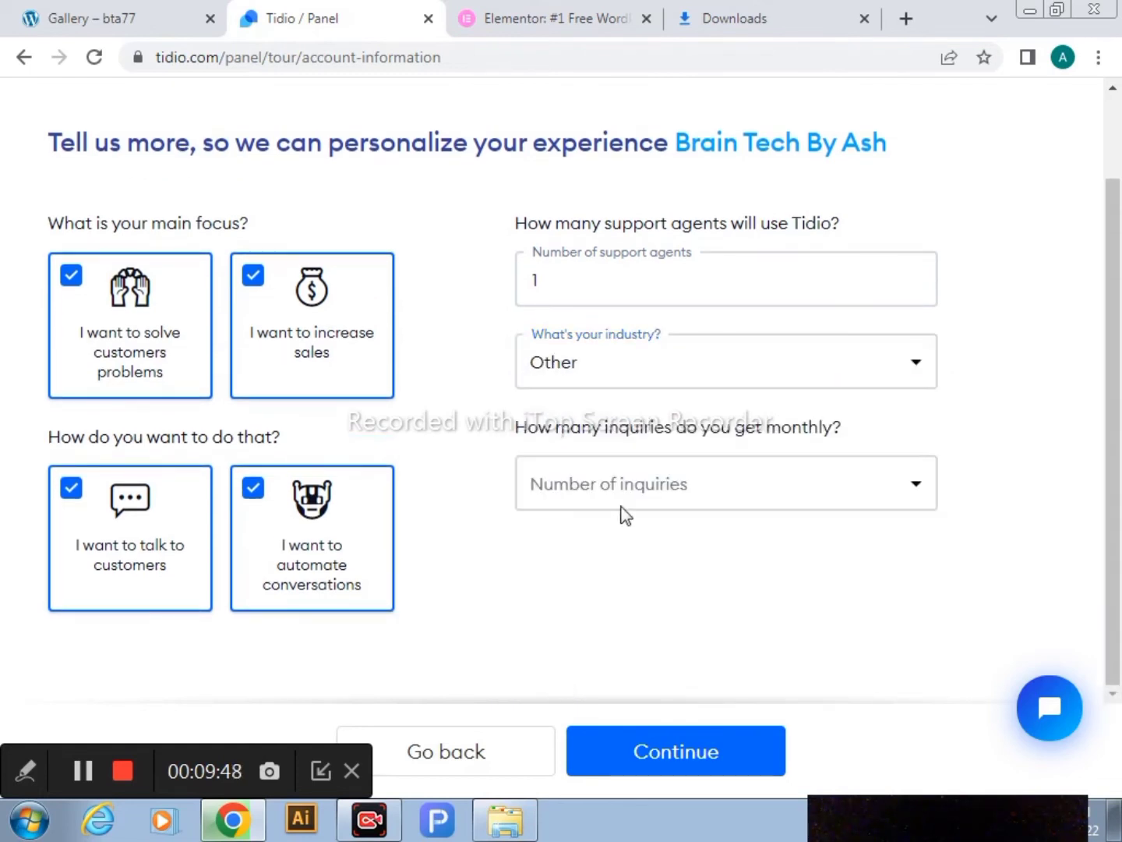
{"action": "left_click", "coordinate": [632, 483]}
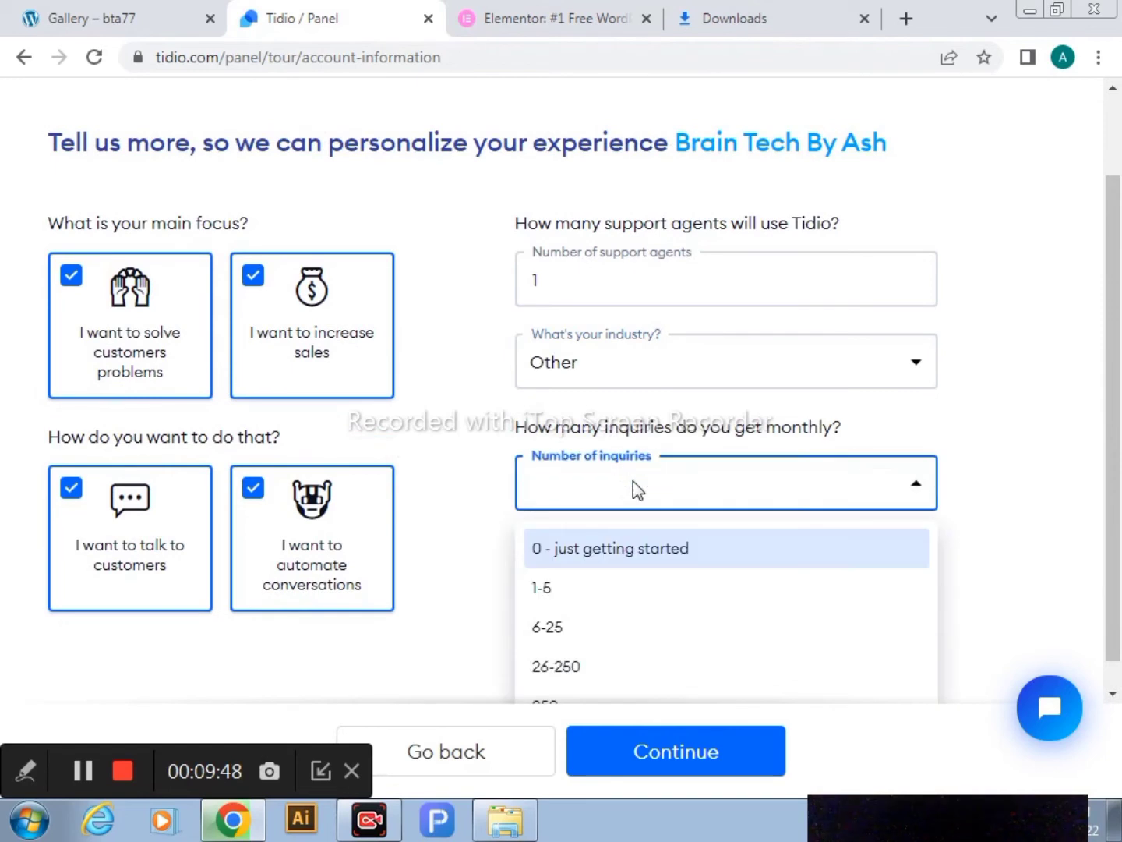
{"action": "left_click", "coordinate": [578, 674]}
{"action": "left_click", "coordinate": [670, 773]}
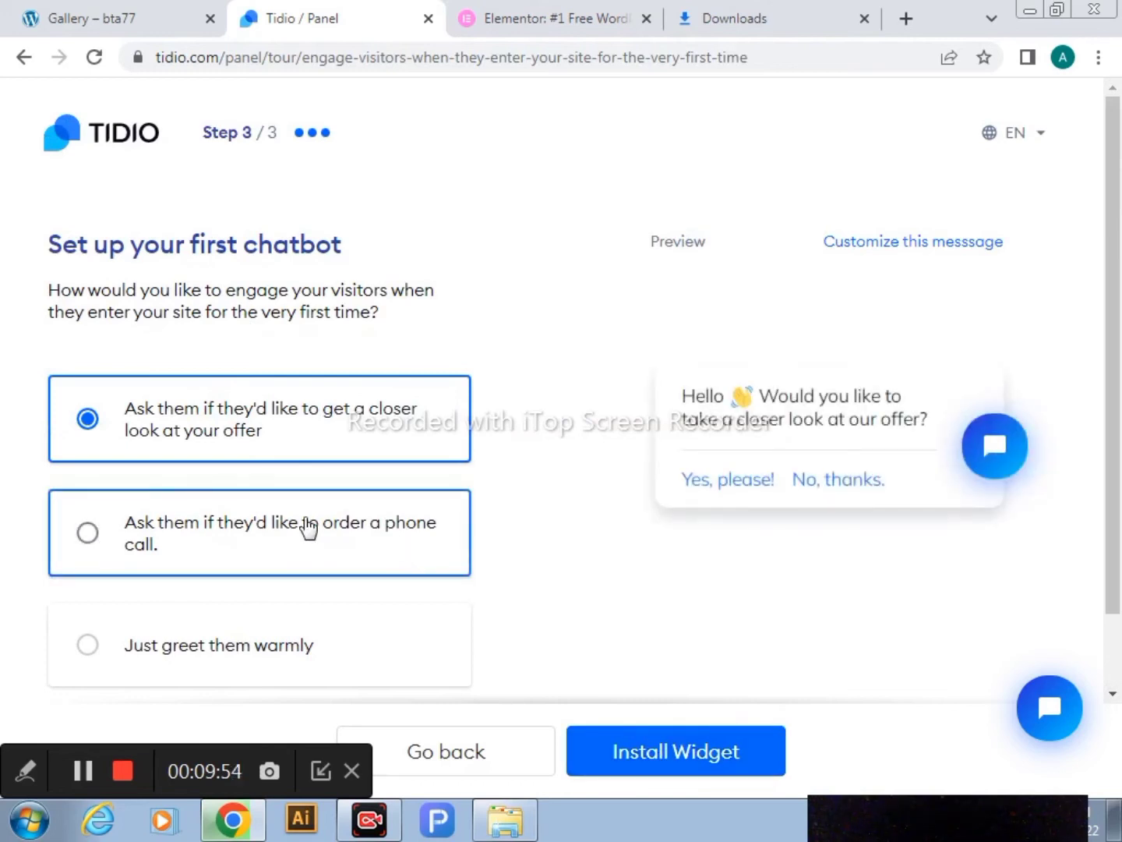
Offer visitors a phone call and save the greeting 'Asslam O Alikum! Hello, thank you for visiting…'
{"action": "scroll", "coordinate": [351, 427], "scroll_direction": "down", "scroll_amount": 1}
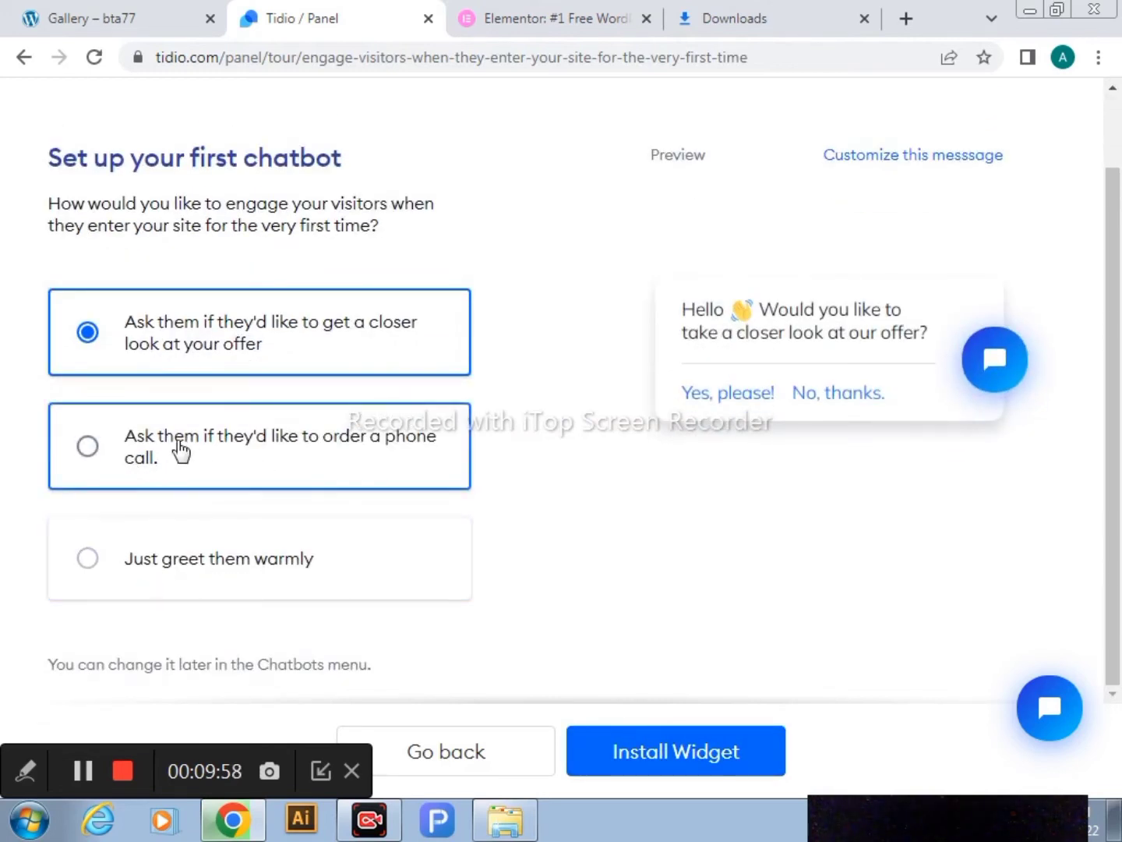
{"action": "left_click", "coordinate": [89, 450]}
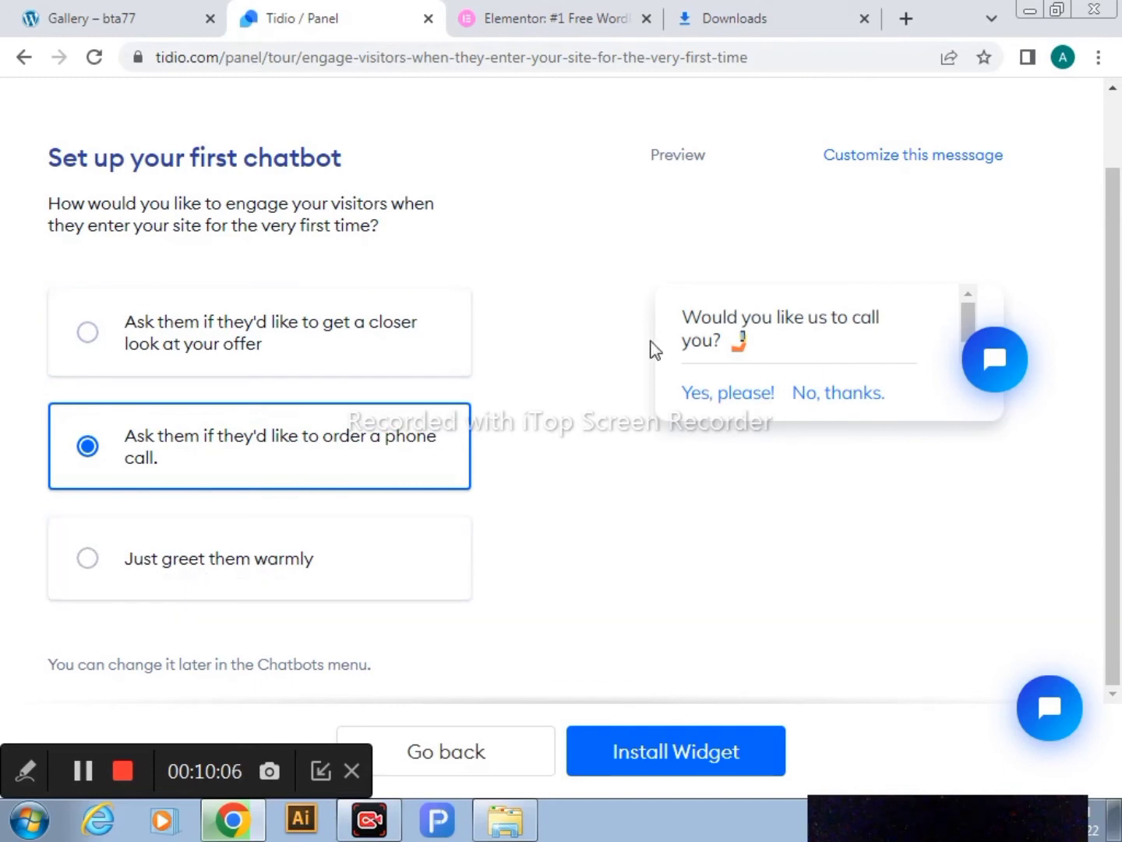
{"action": "left_click", "coordinate": [935, 157]}
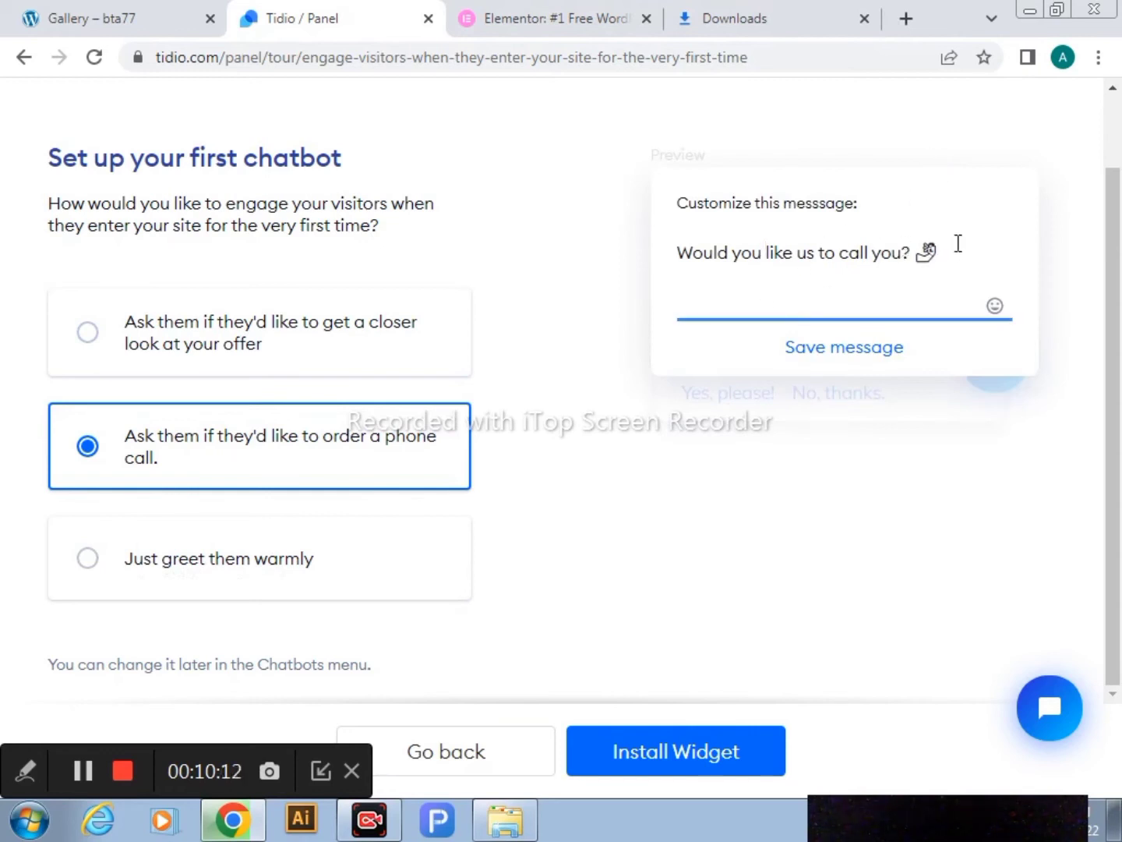
{"action": "key", "text": "BackSpace"}
{"action": "key", "text": "BackSpace"}
{"action": "key", "text": "BackSpace"}
{"action": "key", "text": "BackSpace"}
{"action": "key", "text": "BackSpace"}
{"action": "key", "text": "BackSpace"}
{"action": "key", "text": "BackSpace"}
{"action": "key", "text": "BackSpace"}
{"action": "key", "text": "BackSpace"}
{"action": "key", "text": "BackSpace"}
{"action": "key", "text": "BackSpace"}
{"action": "key", "text": "BackSpace"}
{"action": "key", "text": "BackSpace"}
{"action": "key", "text": "BackSpace"}
{"action": "key", "text": "BackSpace"}
{"action": "key", "text": "BackSpace"}
{"action": "key", "text": "BackSpace"}
{"action": "key", "text": "BackSpace"}
{"action": "key", "text": "BackSpace"}
{"action": "key", "text": "BackSpace"}
{"action": "key", "text": "BackSpace"}
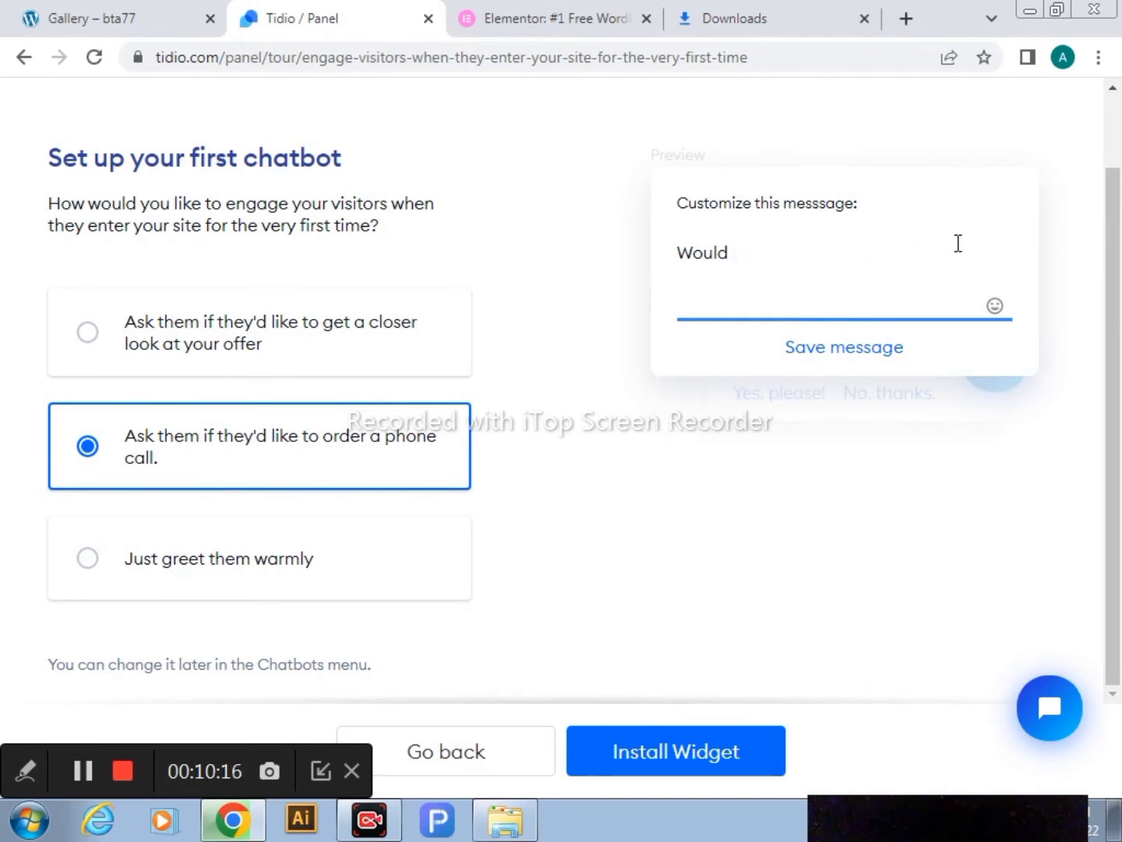
{"action": "key", "text": "BackSpace"}
{"action": "key", "text": "BackSpace"}
{"action": "type", "text": "Asslam O Alikum! Hello, thank you for visiting. Can I help you in any way? Hi there! Welcome to Social Intents! I am right here if you need help."}
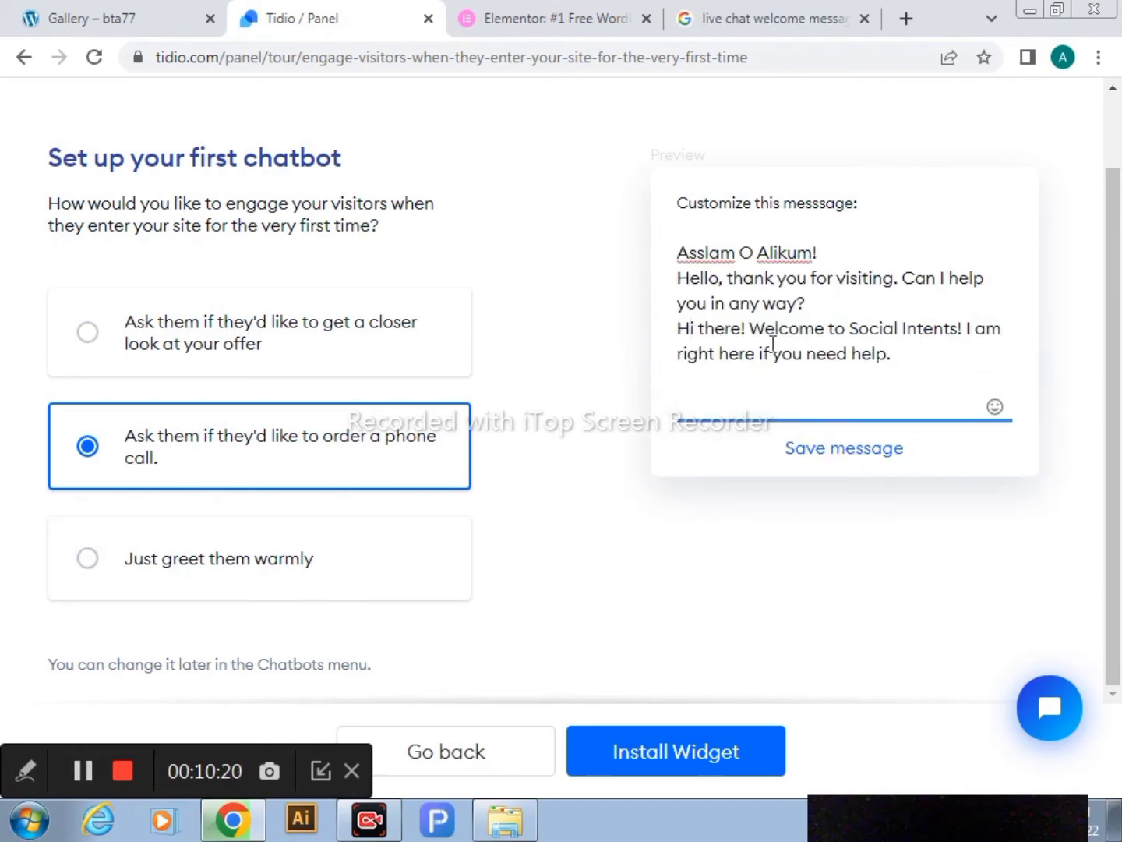
{"action": "left_click", "coordinate": [822, 454]}
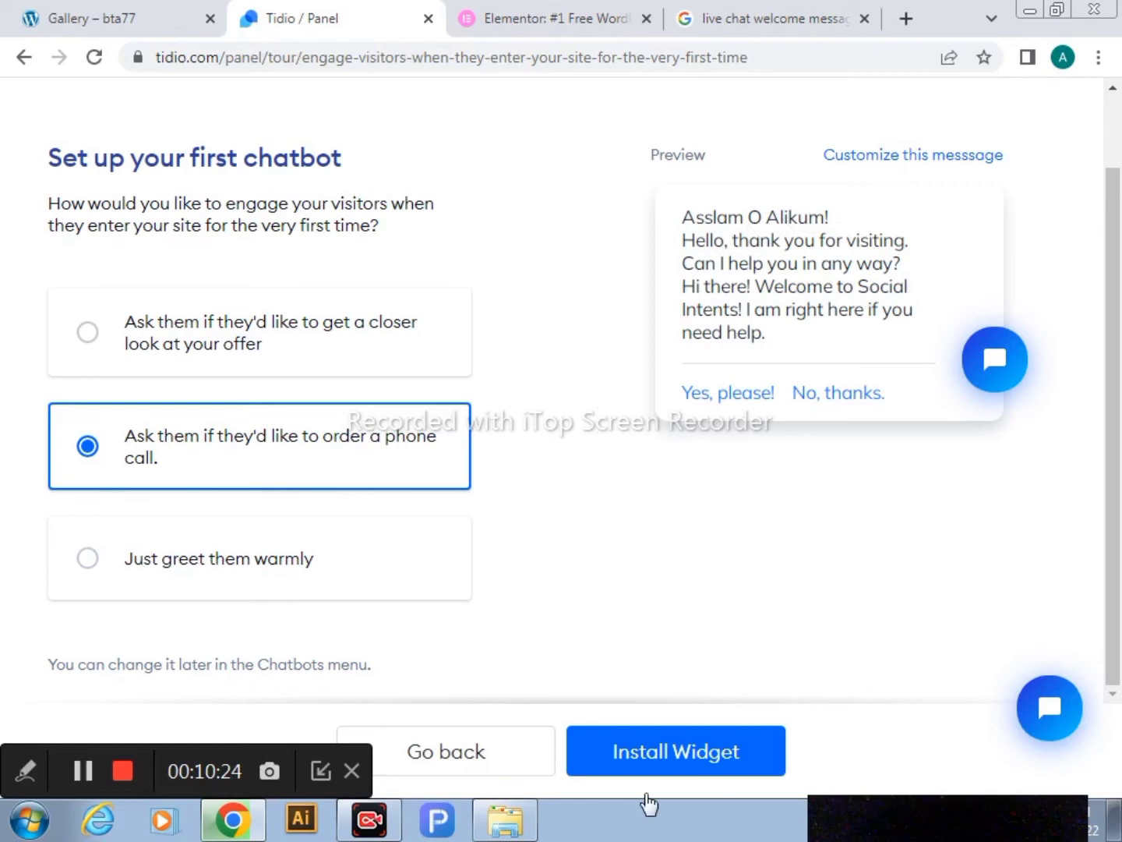
Install the Tidio chat widget and reload the site's Gallery and Home pages to load it
{"action": "left_click", "coordinate": [657, 754]}
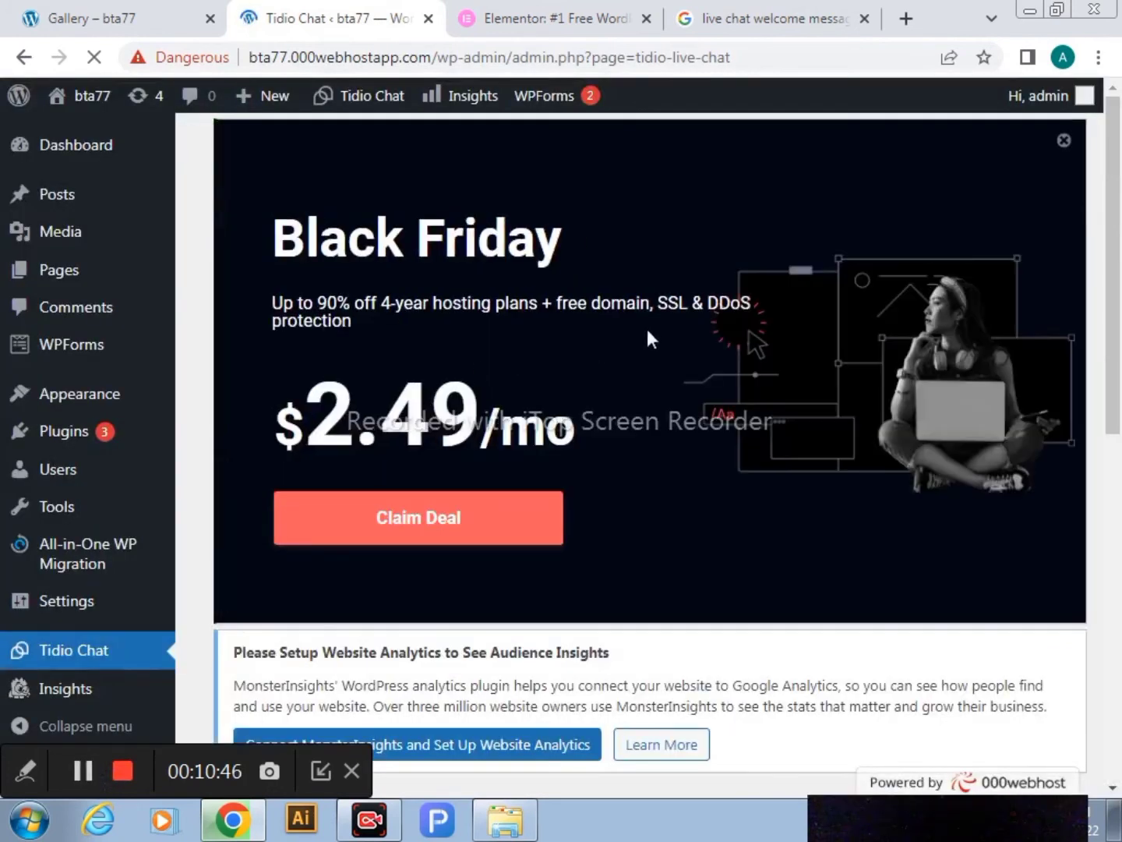
{"action": "scroll", "coordinate": [455, 354], "scroll_direction": "down", "scroll_amount": 5}
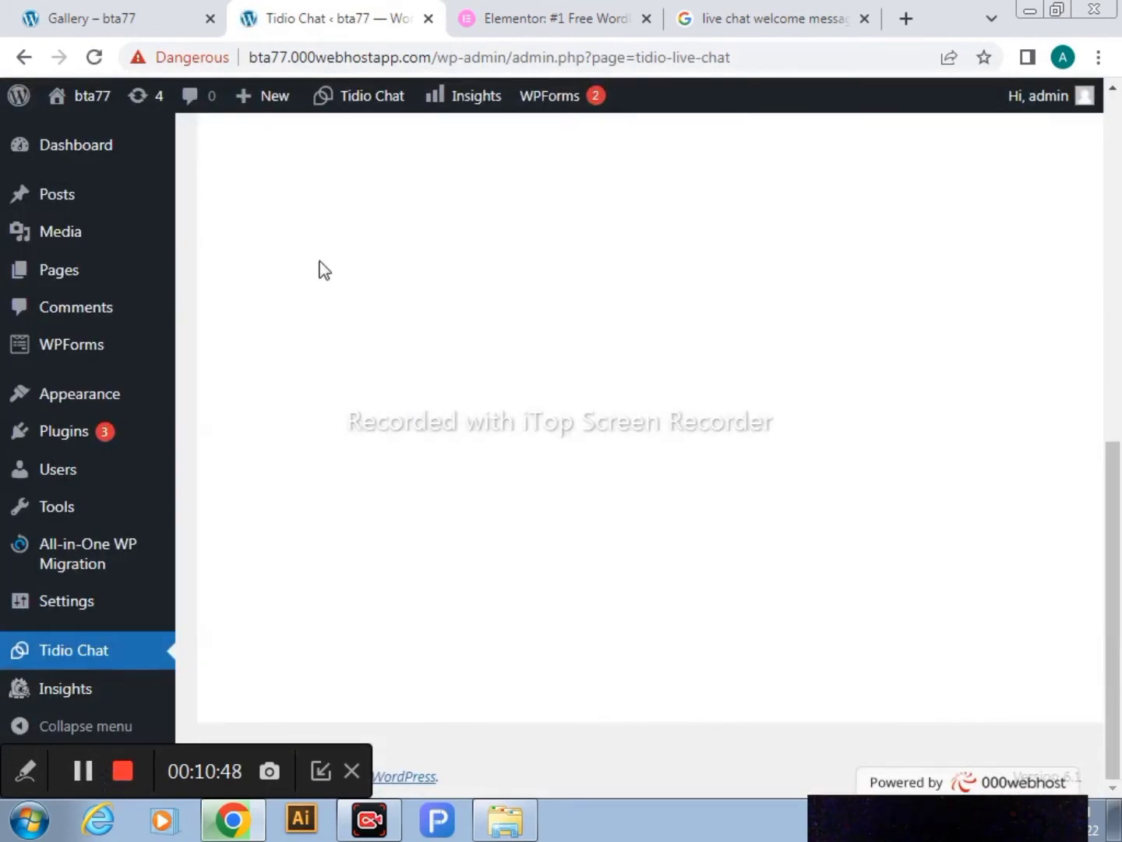
{"action": "left_click", "coordinate": [185, 6]}
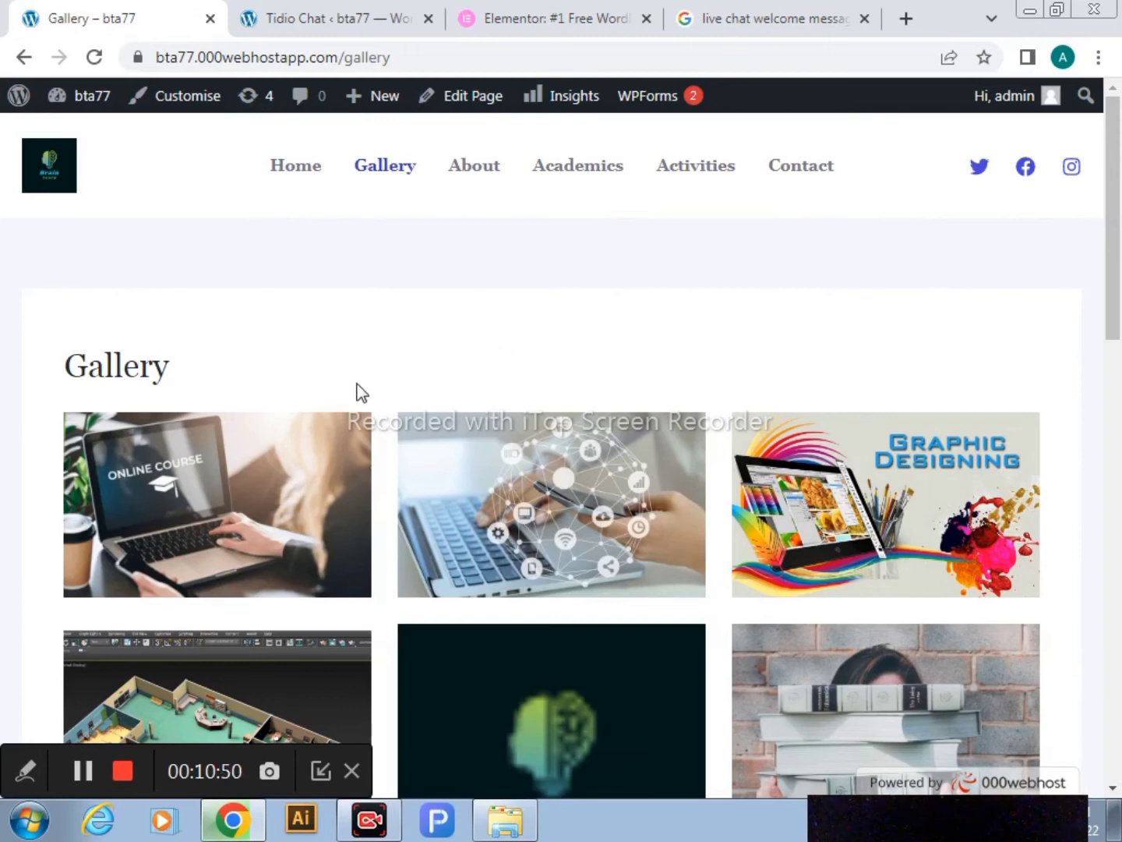
{"action": "key", "text": "F5"}
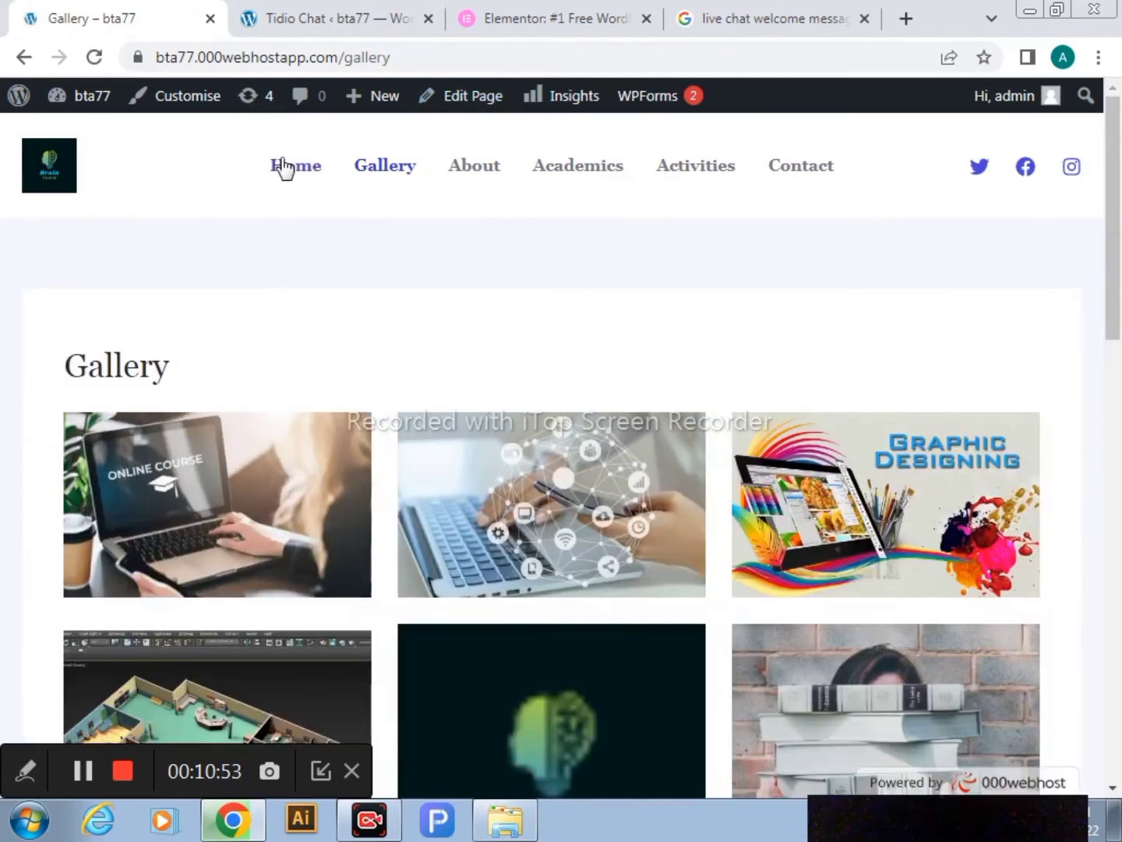
{"action": "left_click", "coordinate": [296, 167]}
{"action": "scroll", "coordinate": [433, 352], "scroll_direction": "down", "scroll_amount": 2}
{"action": "scroll", "coordinate": [432, 352], "scroll_direction": "down", "scroll_amount": 10}
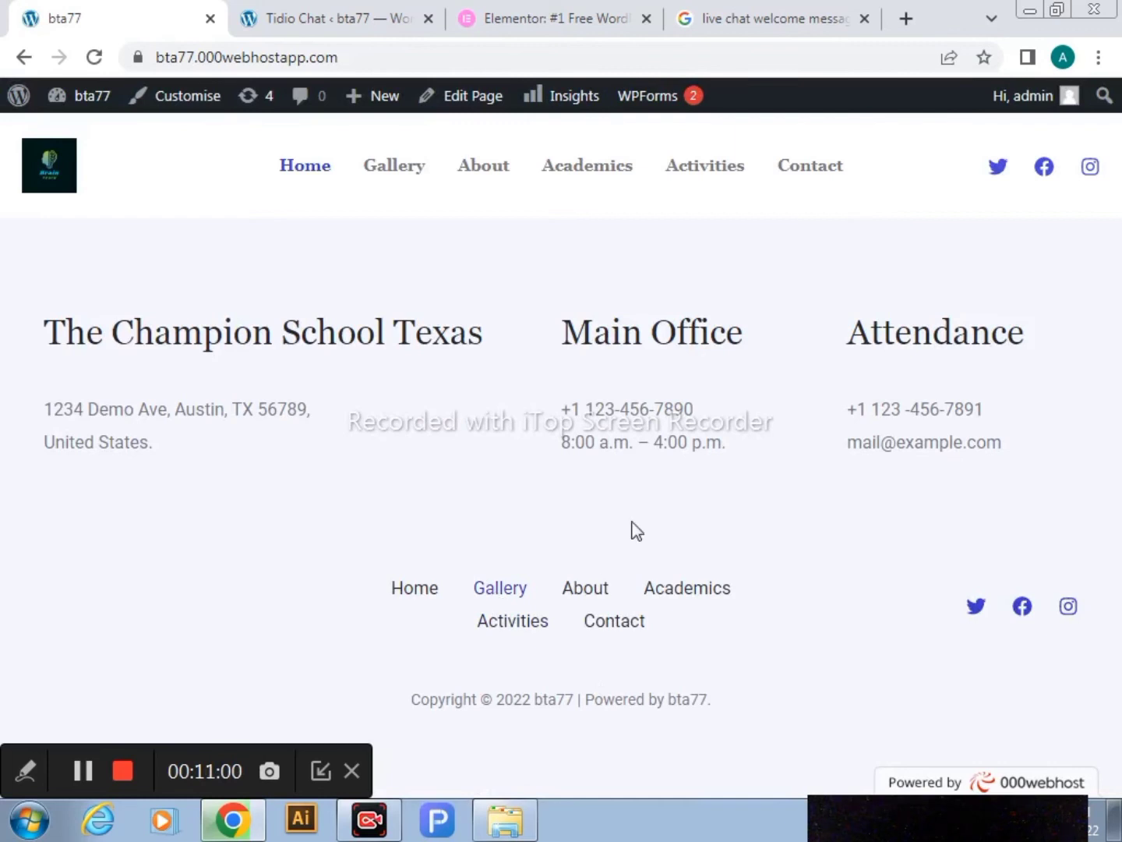
{"action": "left_click", "coordinate": [365, 166]}
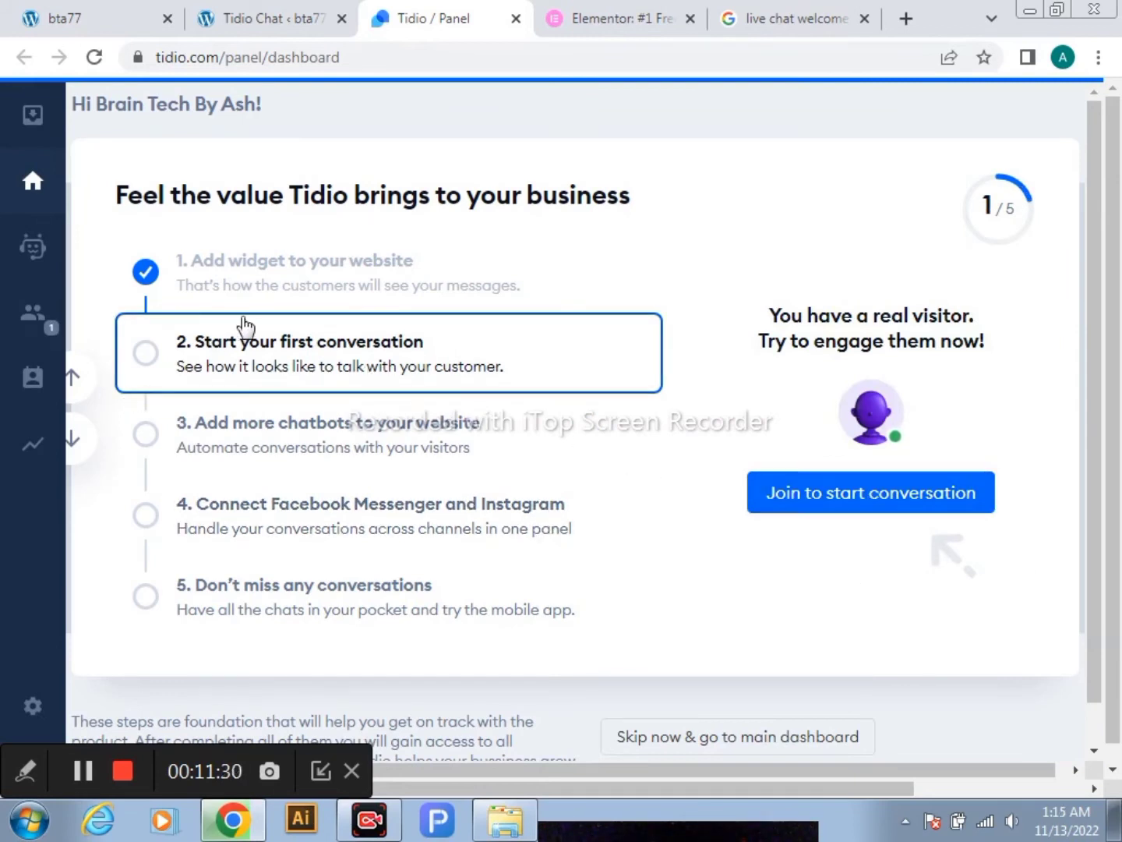
Reveal Tidio's chat code installation options and copy the JavaScript widget snippet to the clipboard
{"action": "scroll", "coordinate": [121, 393], "scroll_direction": "down", "scroll_amount": 1}
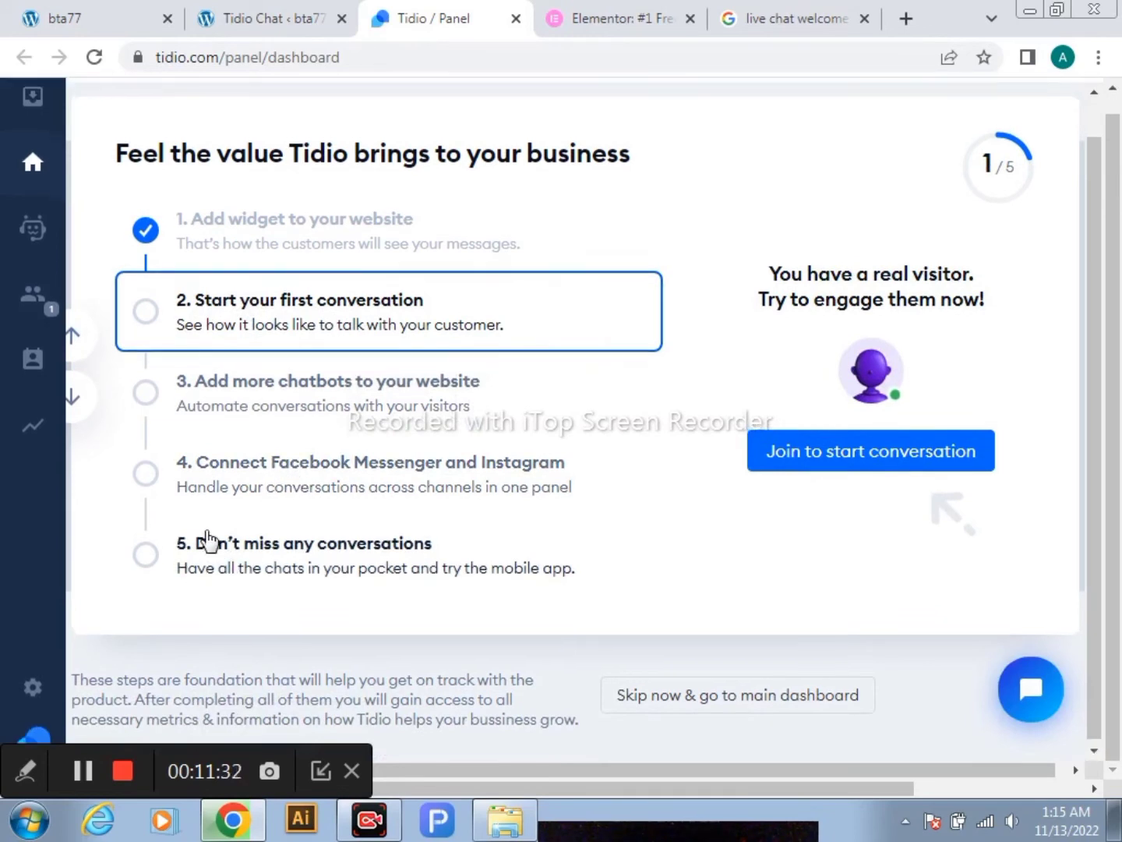
{"action": "scroll", "coordinate": [102, 450], "scroll_direction": "up", "scroll_amount": 1}
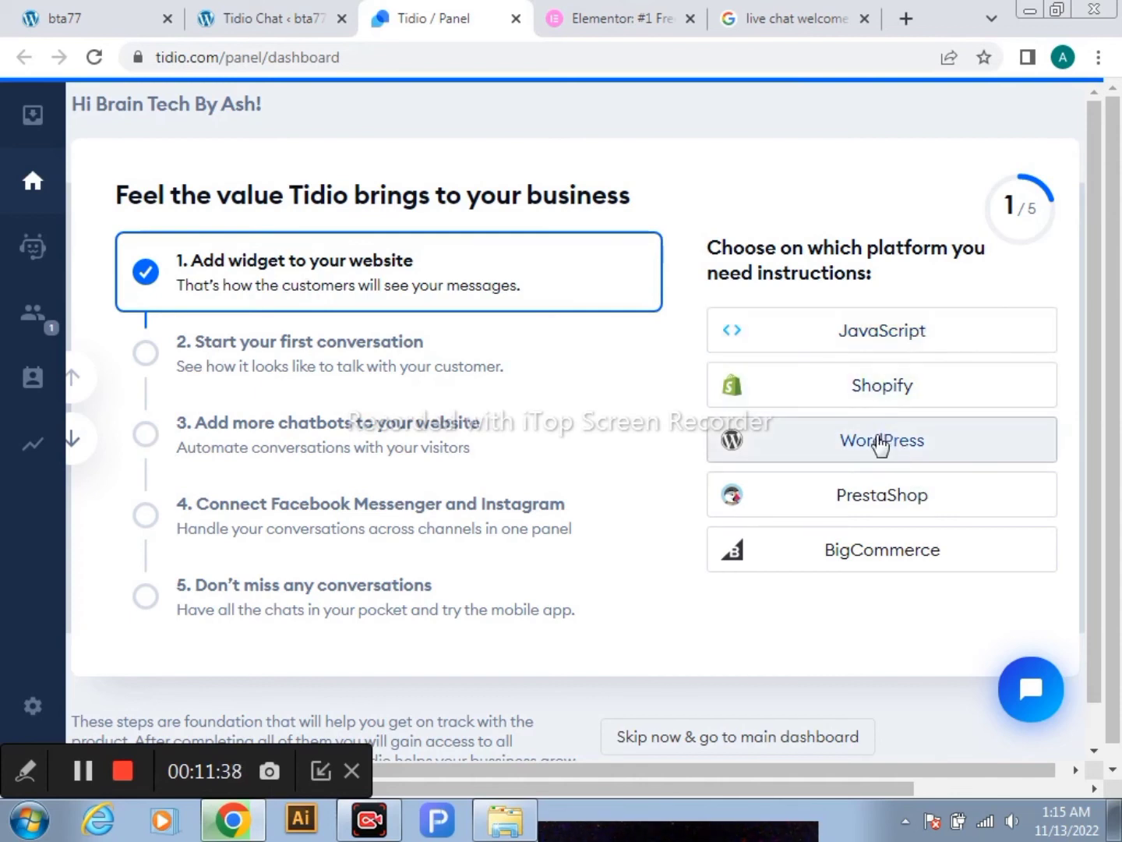
{"action": "left_click", "coordinate": [883, 333]}
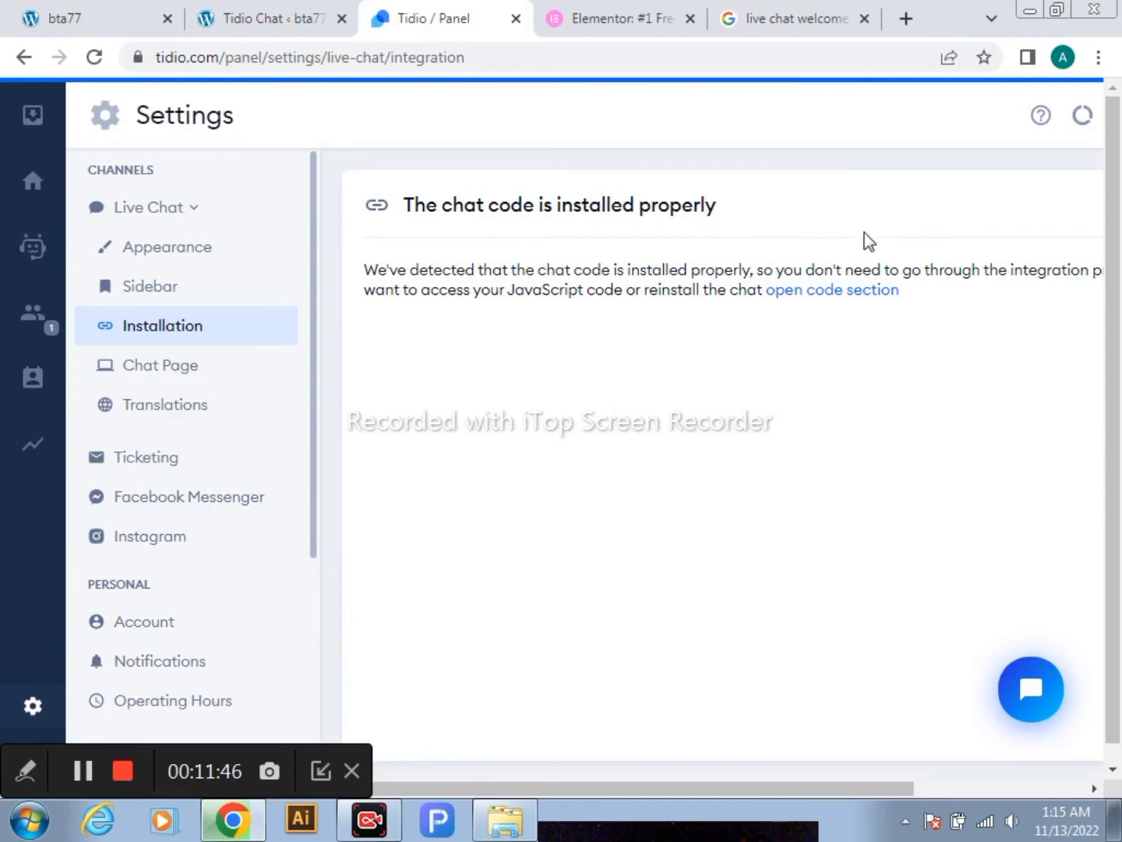
{"action": "left_click", "coordinate": [832, 300]}
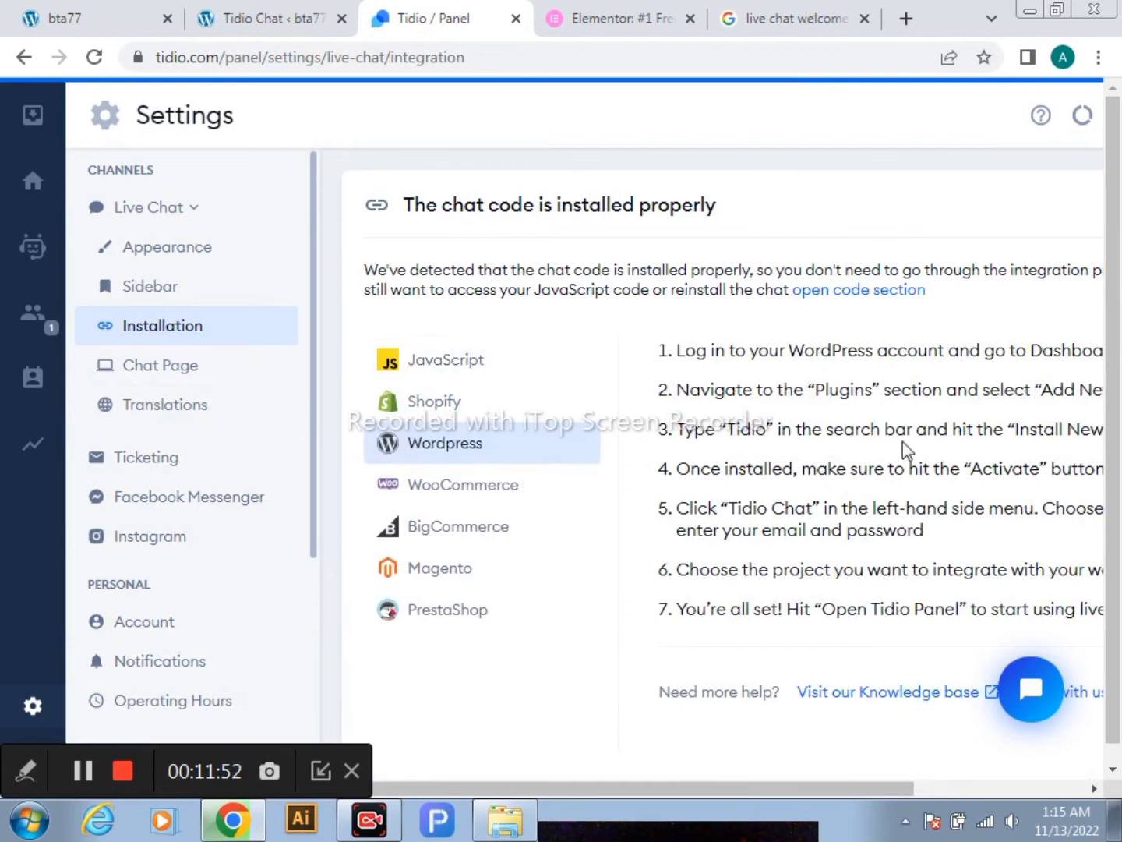
{"action": "left_click_drag", "start_coordinate": [884, 787], "coordinate": [1016, 787]}
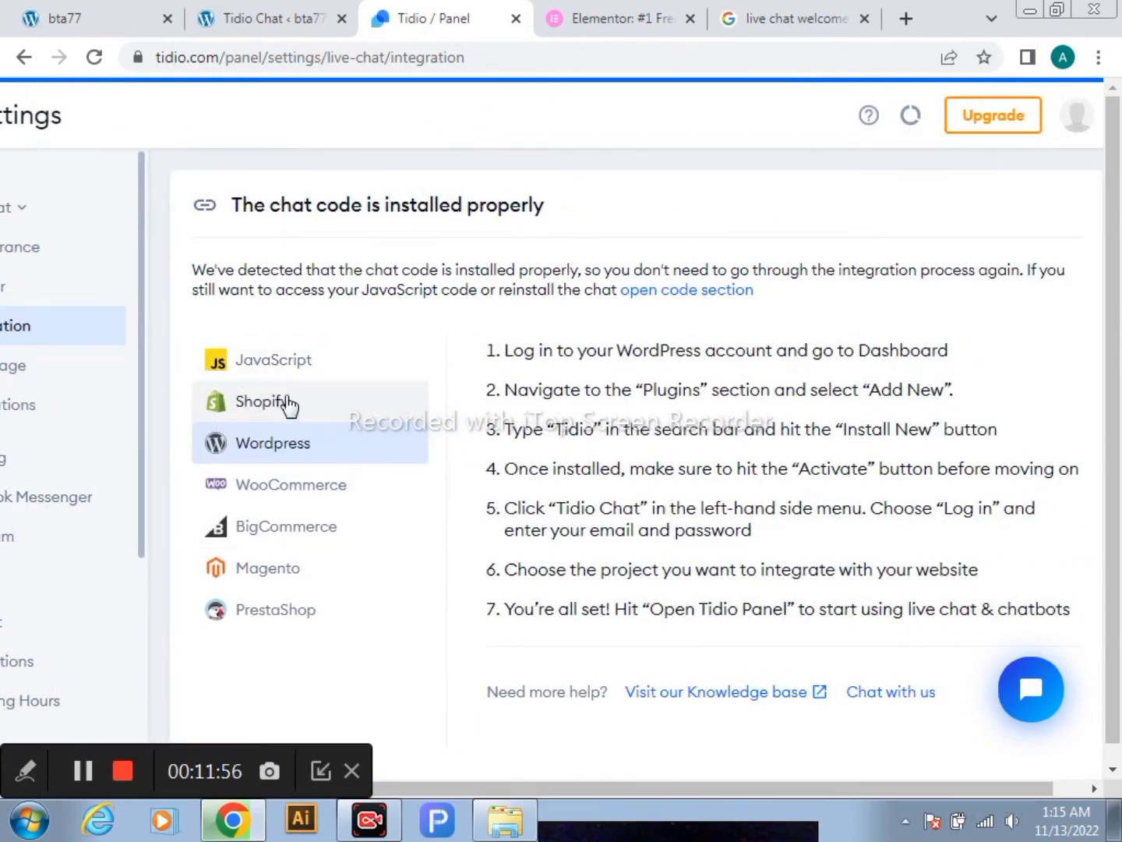
{"action": "left_click", "coordinate": [284, 360]}
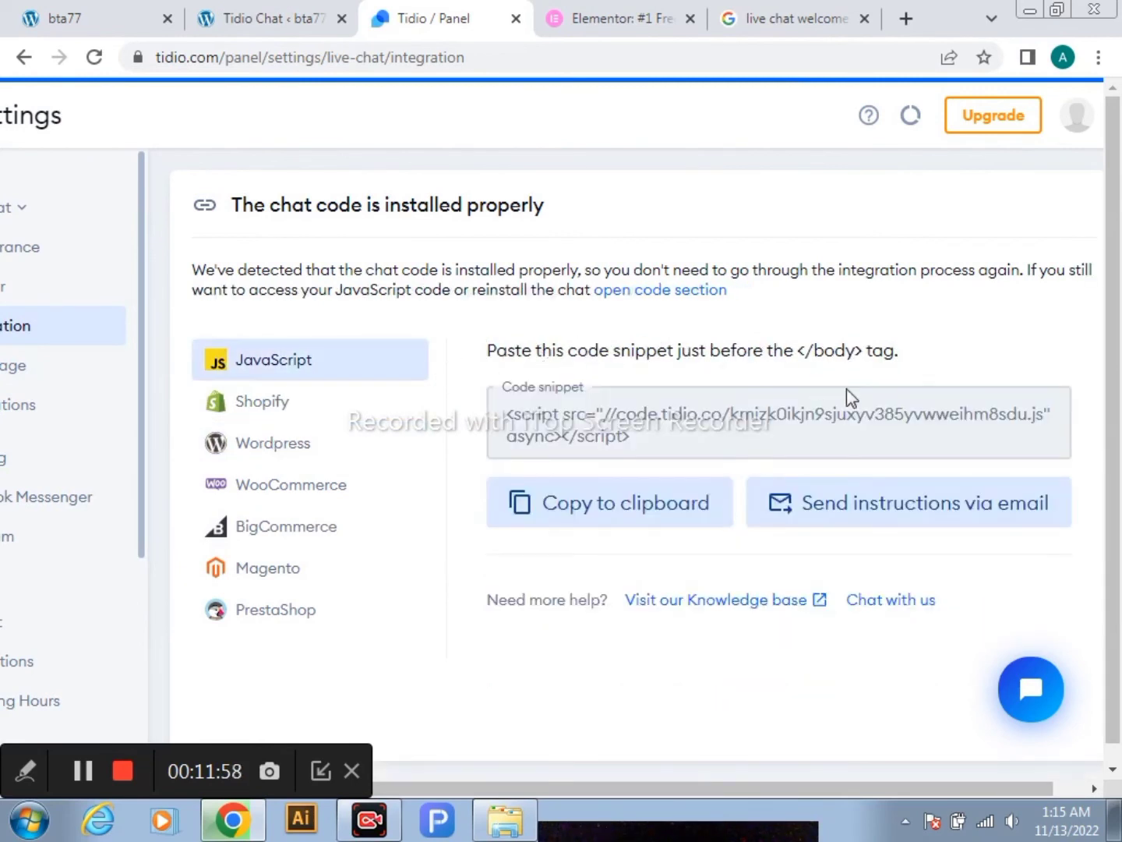
{"action": "left_click", "coordinate": [326, 445]}
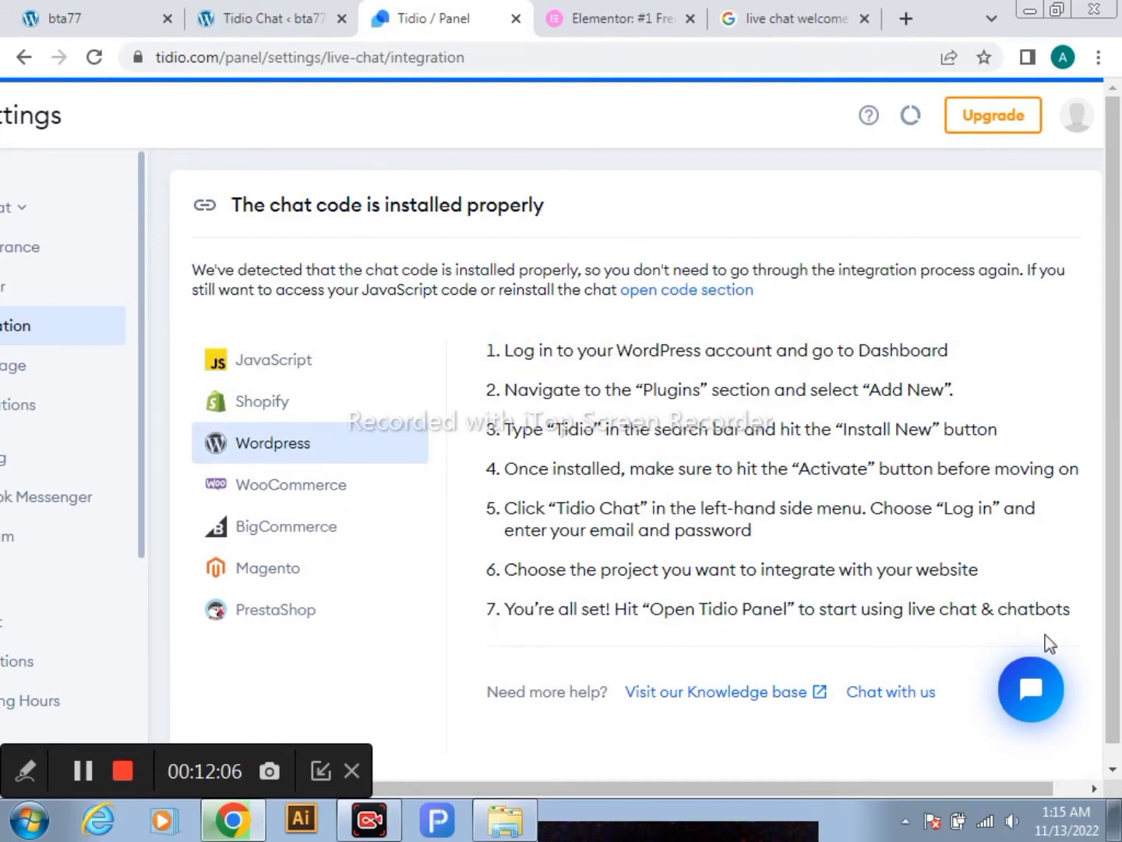
{"action": "left_click", "coordinate": [222, 360]}
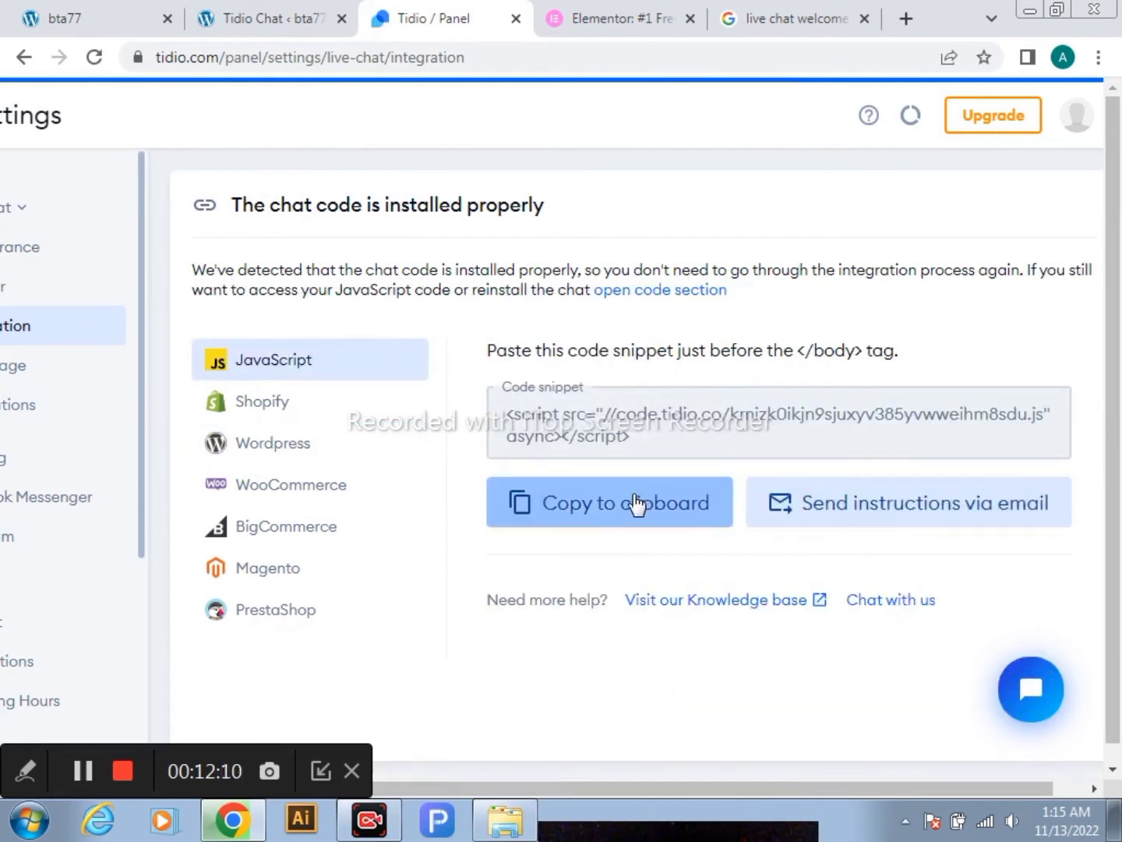
{"action": "left_click", "coordinate": [611, 502]}
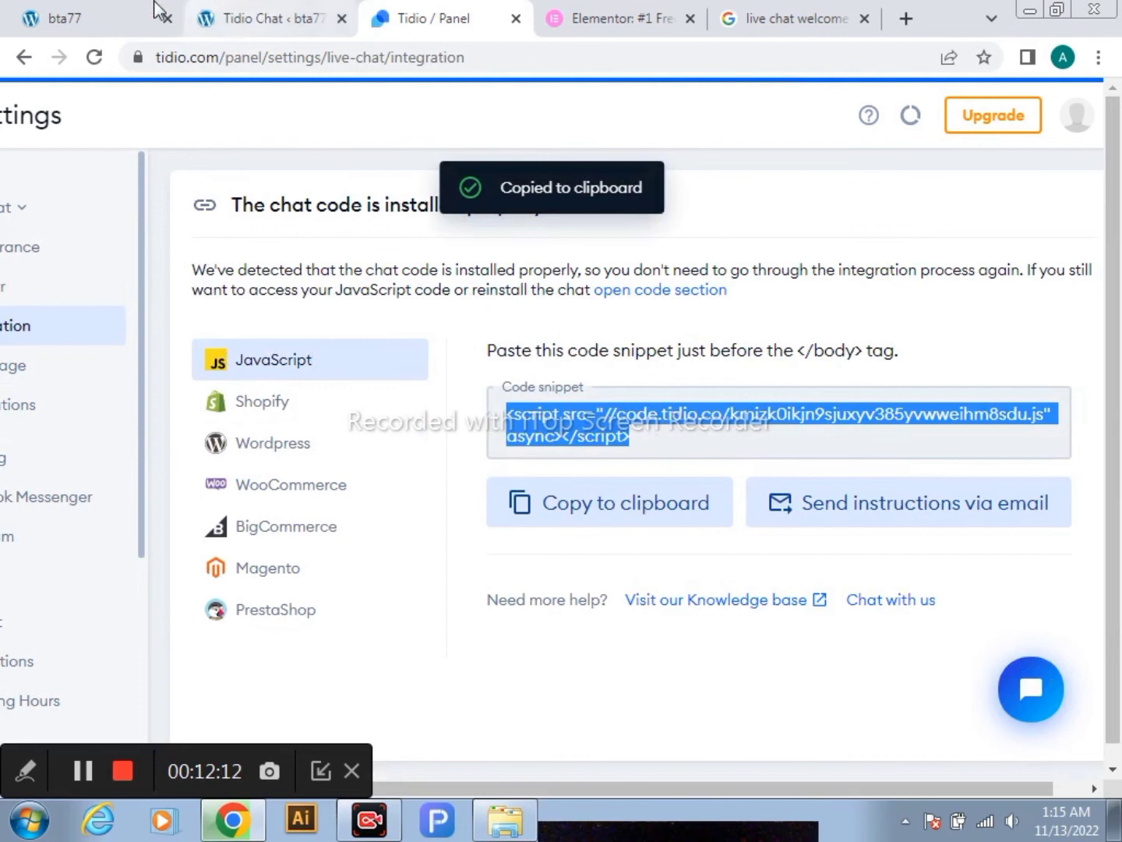
{"action": "left_click", "coordinate": [238, 11]}
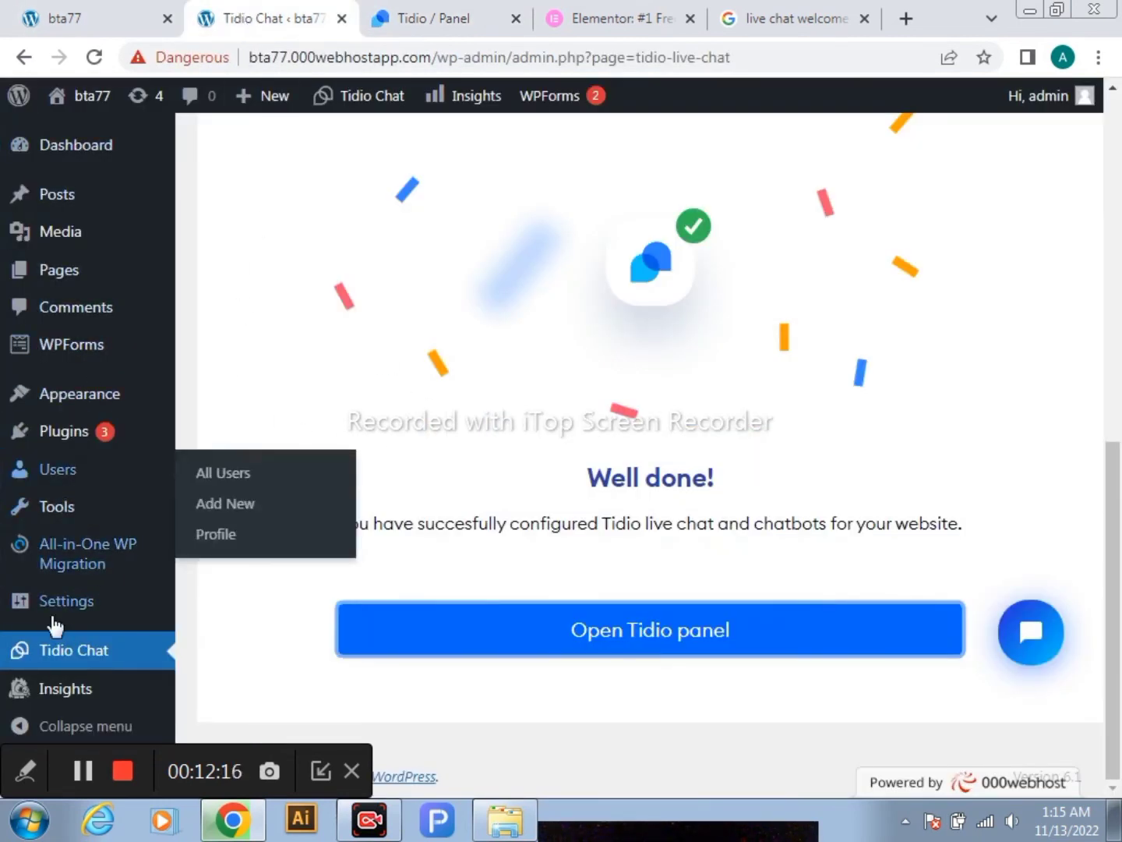
Check the installed themes under Appearance > Themes to confirm Astra is the active theme
{"action": "scroll", "coordinate": [60, 616], "scroll_direction": "up", "scroll_amount": 9}
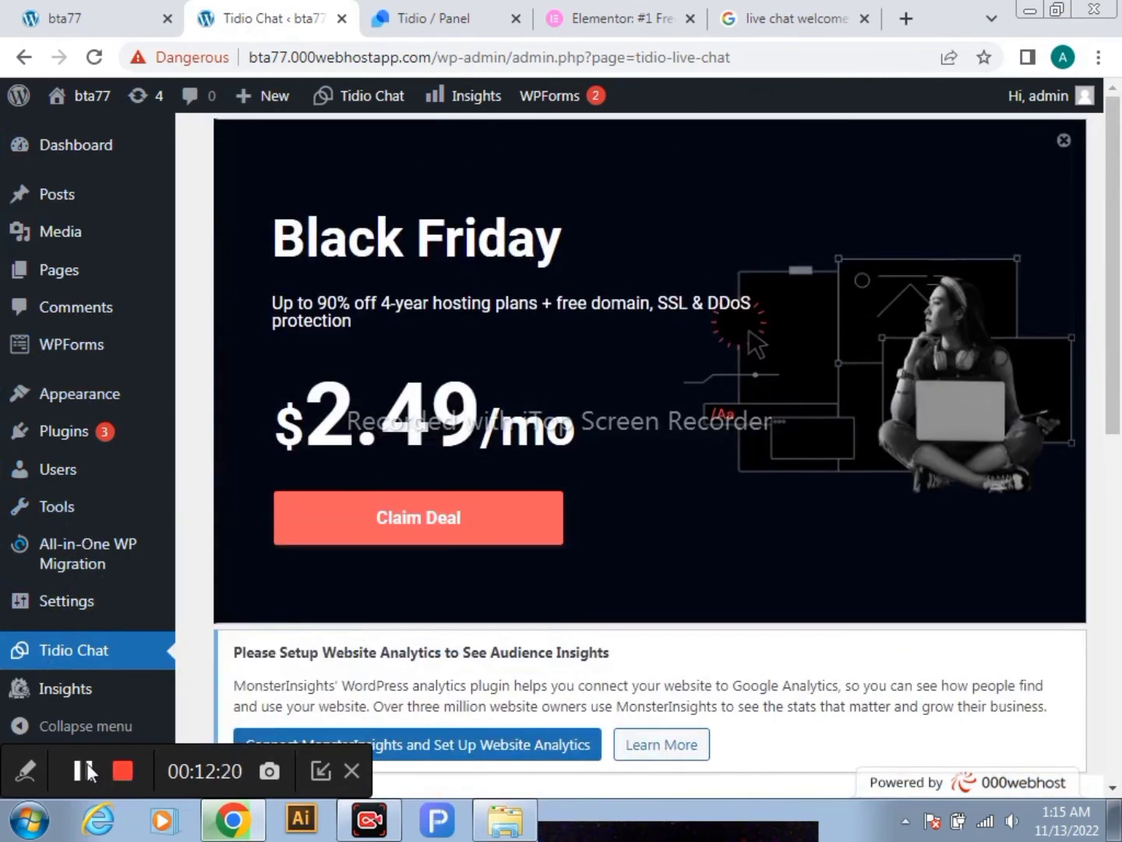
{"action": "mouse_move", "coordinate": [82, 394]}
{"action": "left_click", "coordinate": [204, 401]}
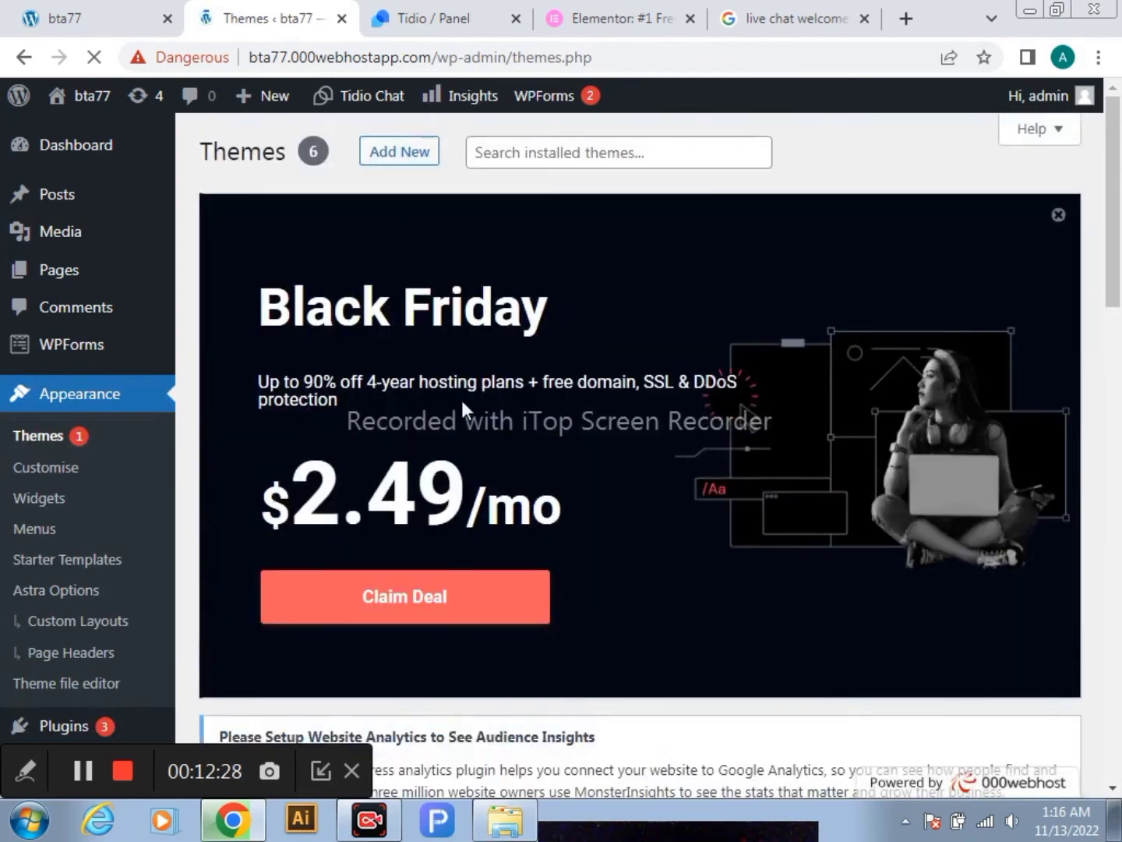
{"action": "scroll", "coordinate": [461, 395], "scroll_direction": "down", "scroll_amount": 3}
{"action": "scroll", "coordinate": [461, 408], "scroll_direction": "down", "scroll_amount": 15}
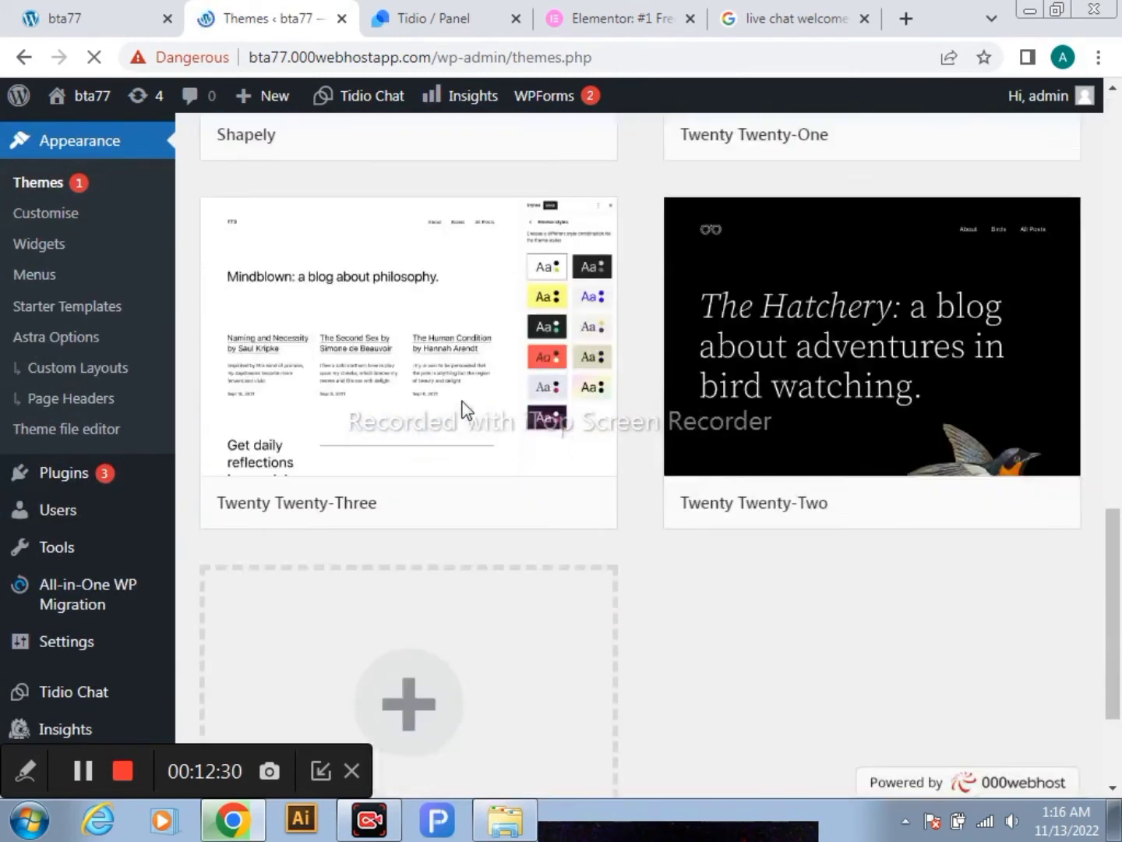
{"action": "scroll", "coordinate": [464, 409], "scroll_direction": "down", "scroll_amount": 2}
{"action": "scroll", "coordinate": [463, 409], "scroll_direction": "up", "scroll_amount": 10}
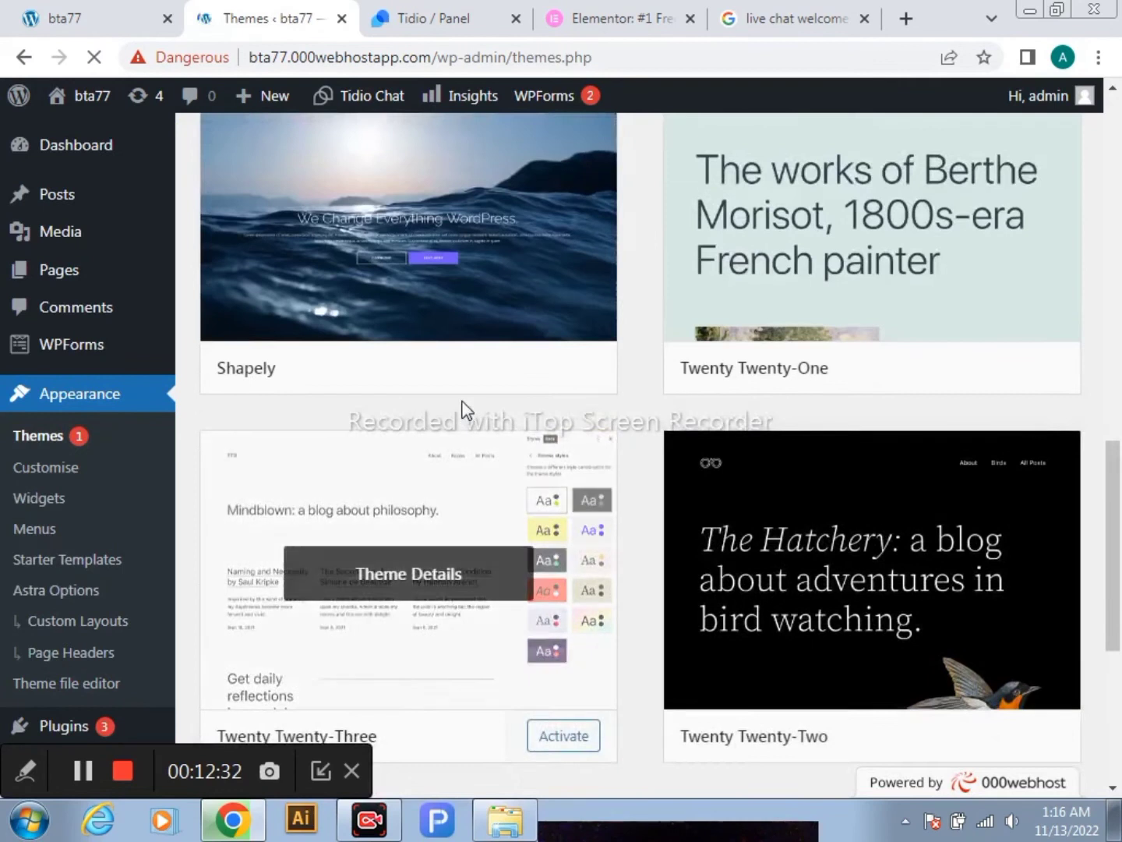
{"action": "scroll", "coordinate": [464, 413], "scroll_direction": "up", "scroll_amount": 3}
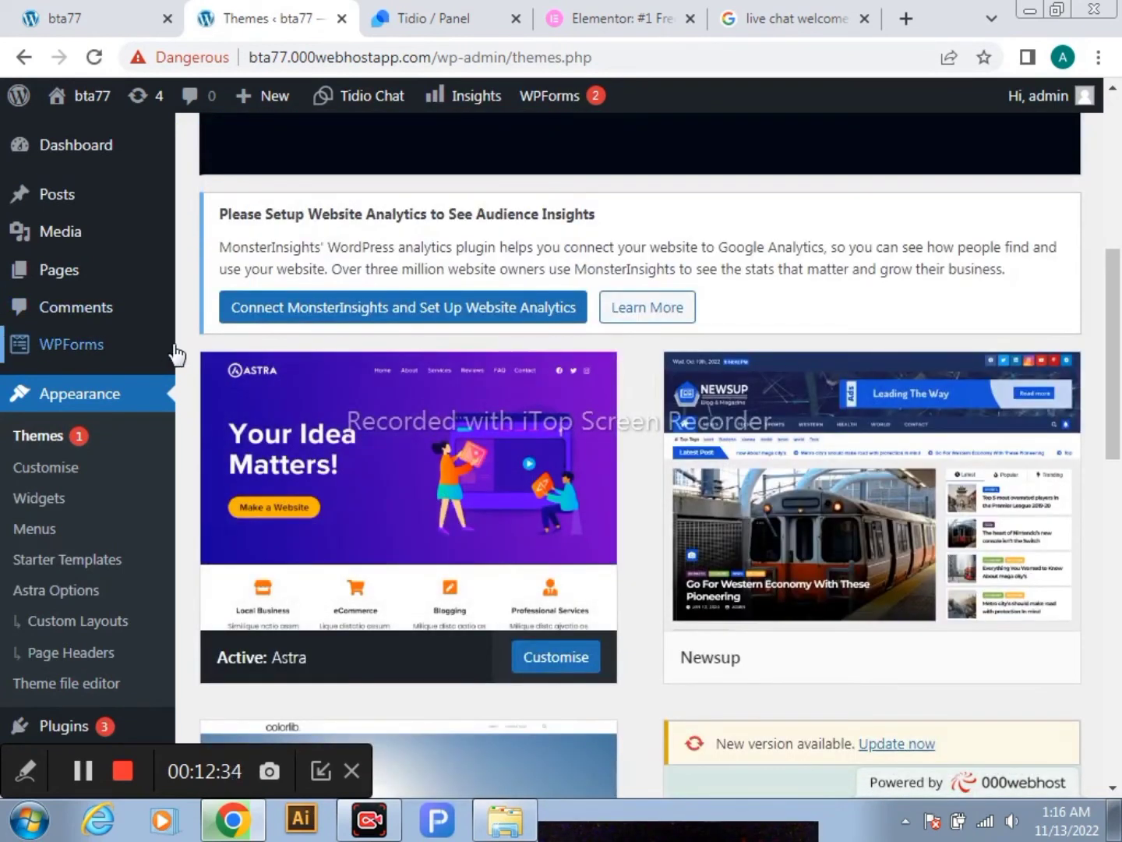
{"action": "scroll", "coordinate": [178, 350], "scroll_direction": "up", "scroll_amount": 5}
{"action": "scroll", "coordinate": [181, 349], "scroll_direction": "up", "scroll_amount": 1}
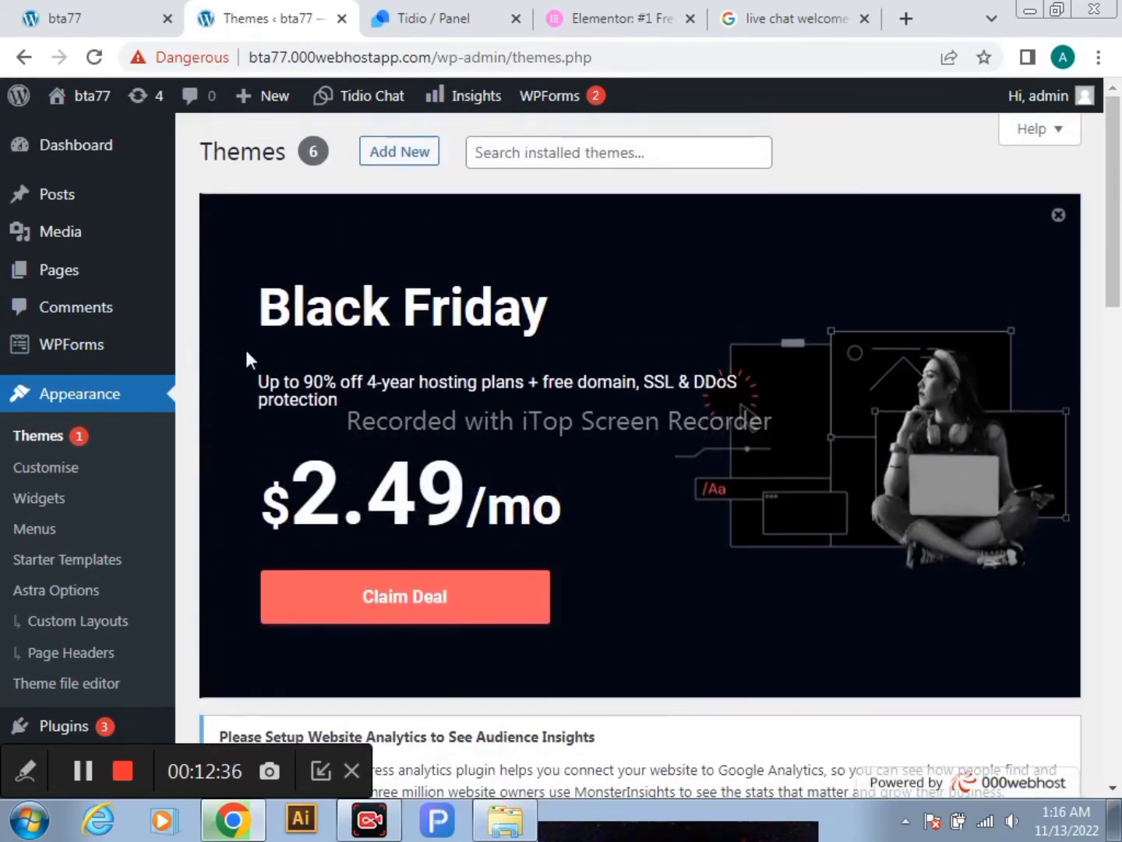
{"action": "scroll", "coordinate": [245, 346], "scroll_direction": "down", "scroll_amount": 3}
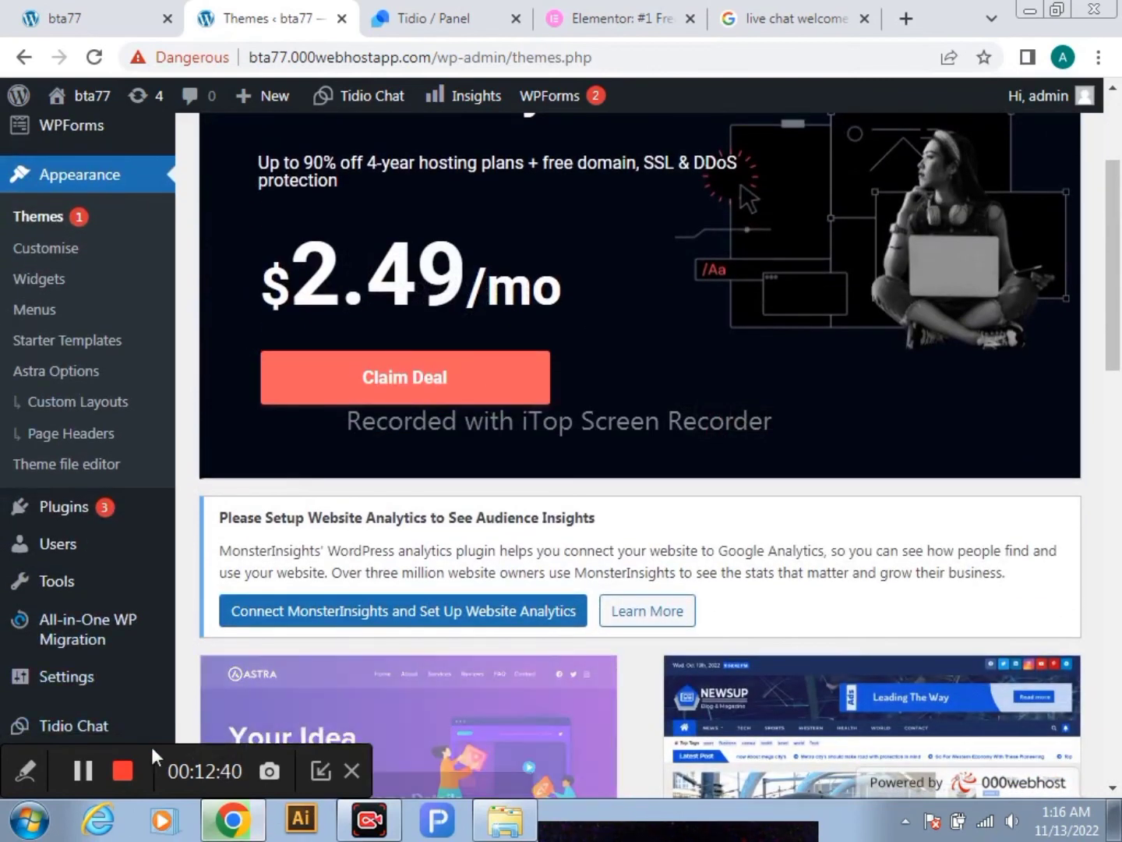
{"action": "scroll", "coordinate": [143, 698], "scroll_direction": "up", "scroll_amount": 1}
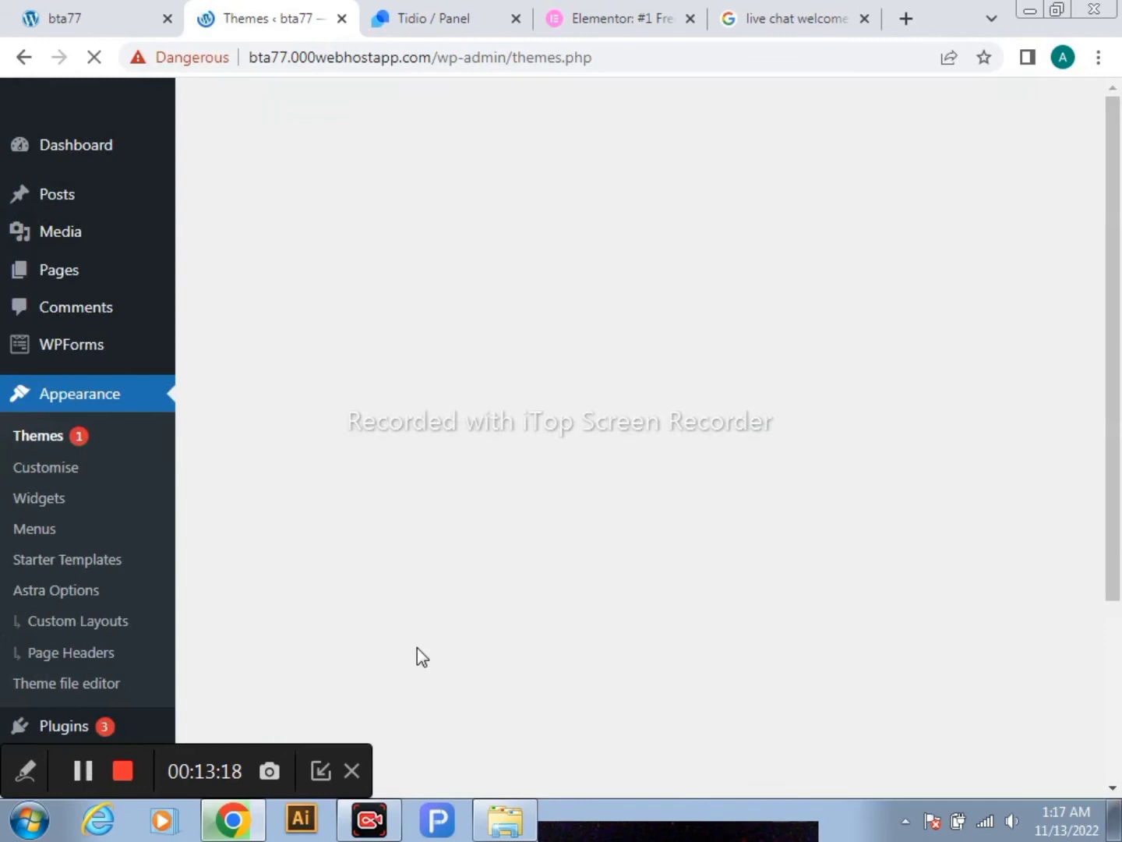
{"action": "scroll", "coordinate": [425, 450], "scroll_direction": "down", "scroll_amount": 5}
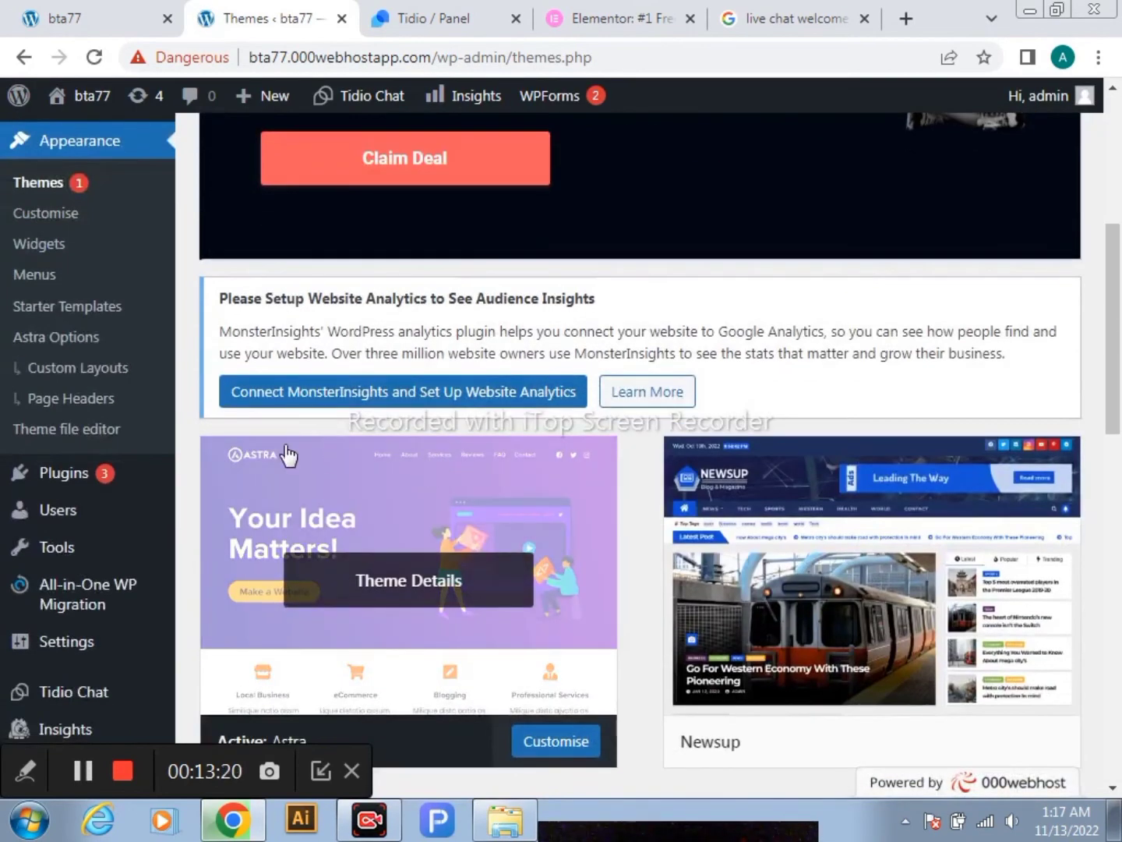
{"action": "mouse_move", "coordinate": [111, 636]}
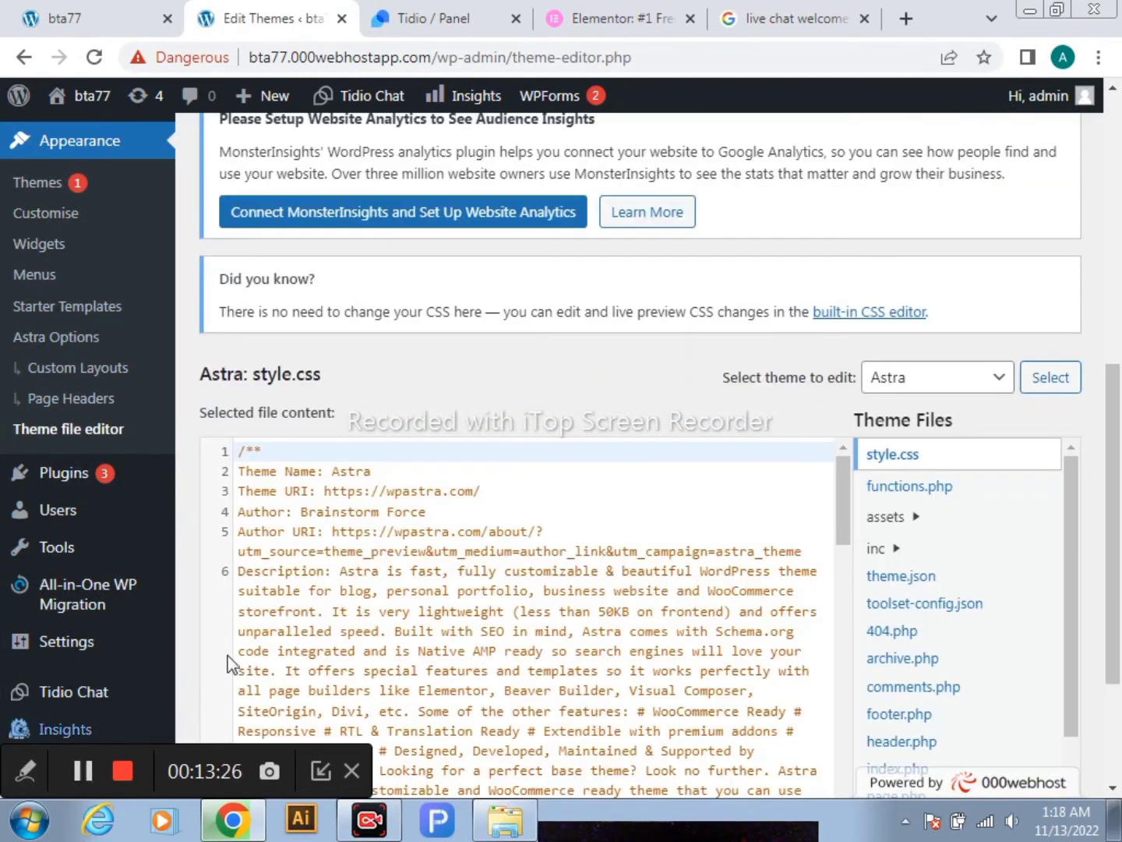
Open Astra's footer.php in the theme file editor and scroll down to line 34
{"action": "scroll", "coordinate": [826, 530], "scroll_direction": "down", "scroll_amount": 2}
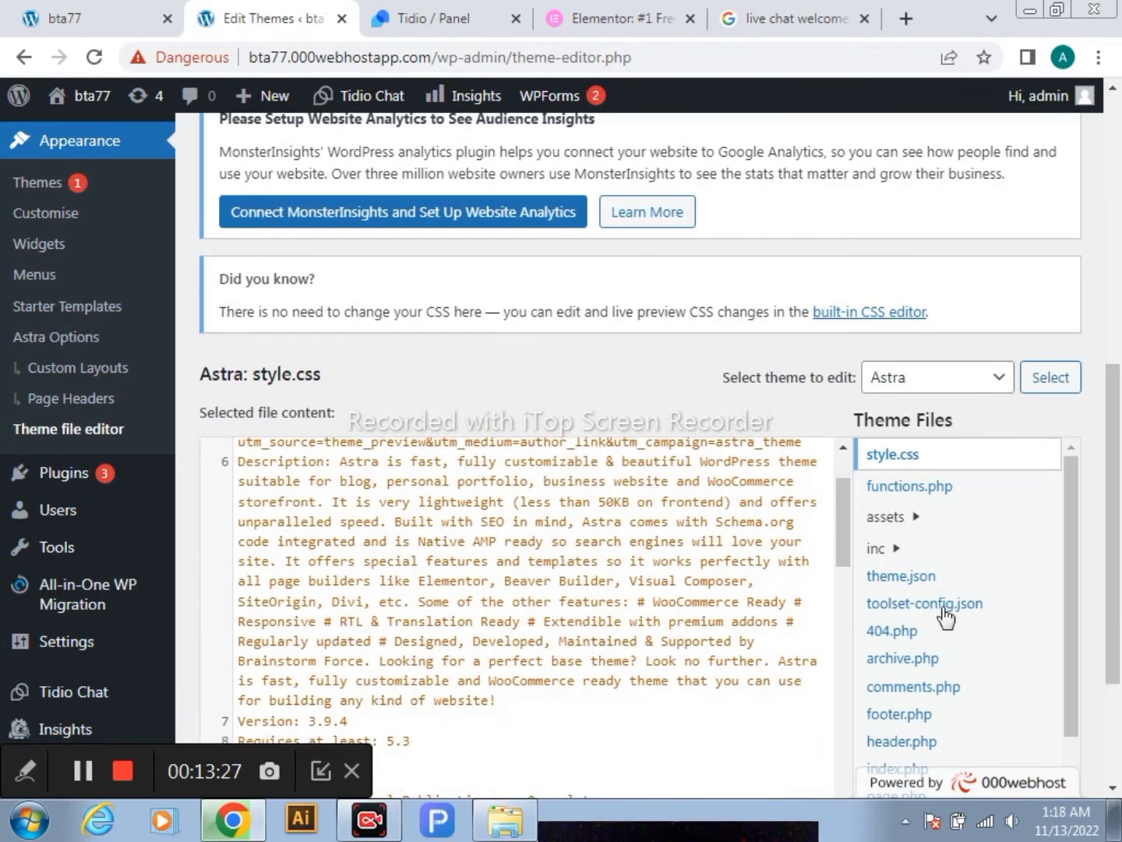
{"action": "left_click", "coordinate": [906, 715]}
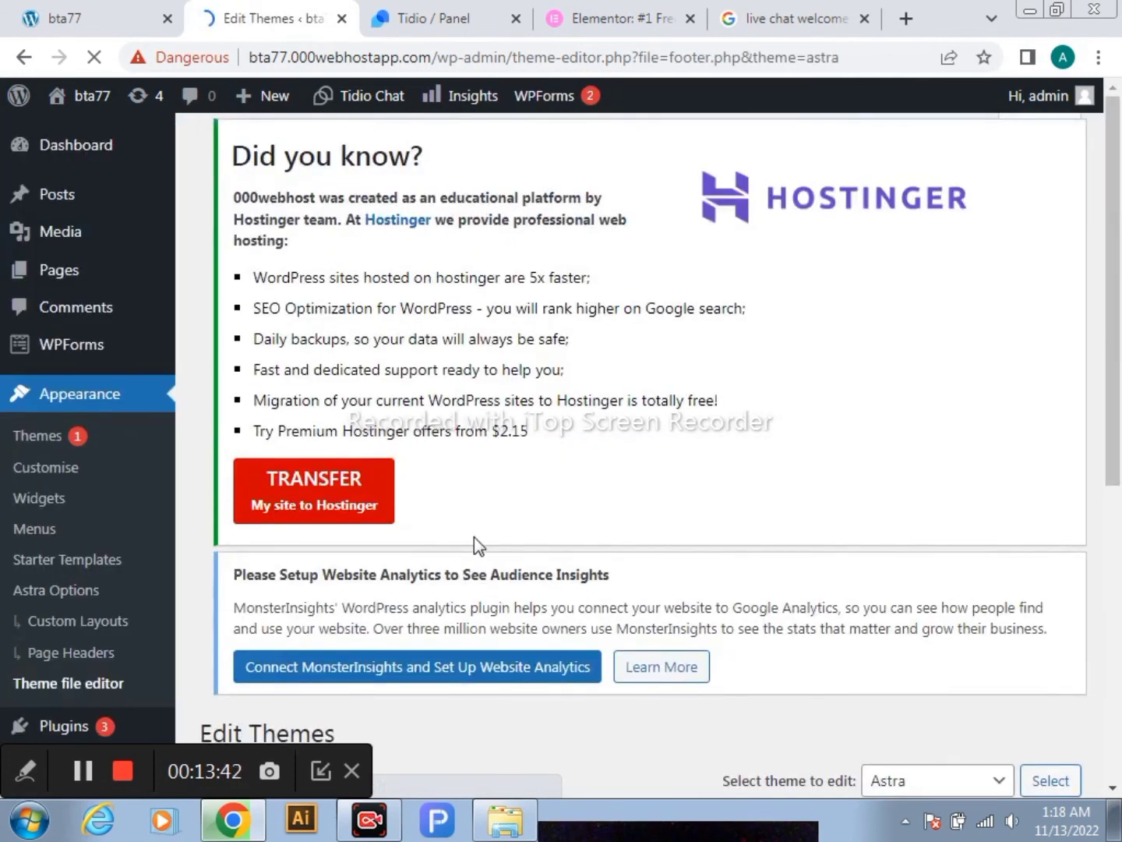
{"action": "scroll", "coordinate": [474, 536], "scroll_direction": "down", "scroll_amount": 8}
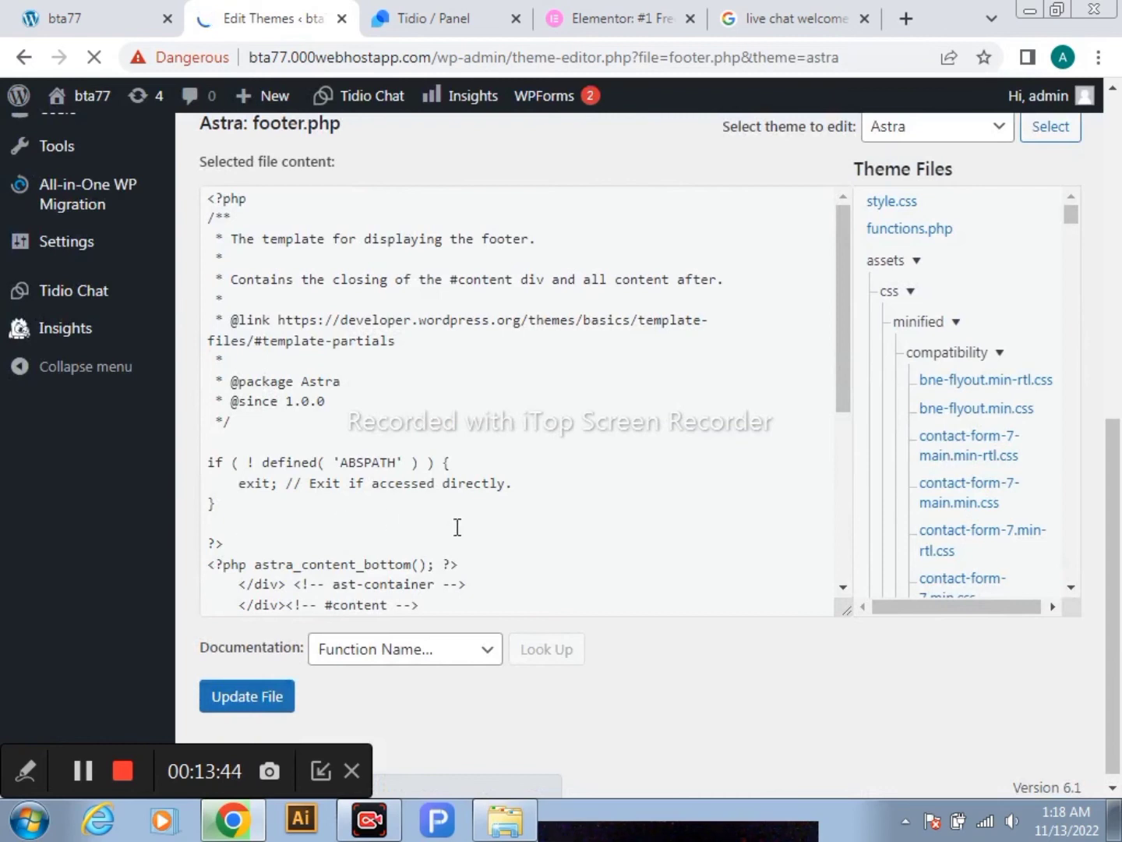
{"action": "scroll", "coordinate": [457, 522], "scroll_direction": "down", "scroll_amount": 2}
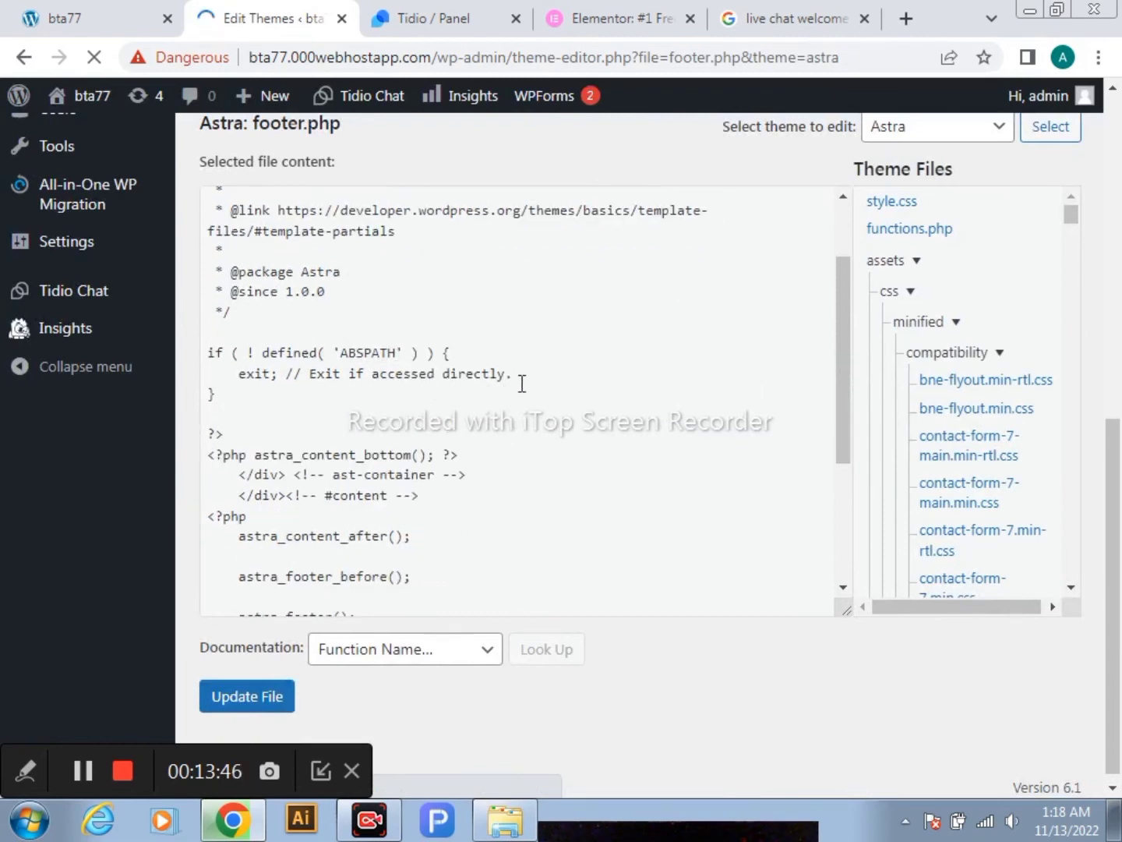
{"action": "scroll", "coordinate": [514, 431], "scroll_direction": "down", "scroll_amount": 2}
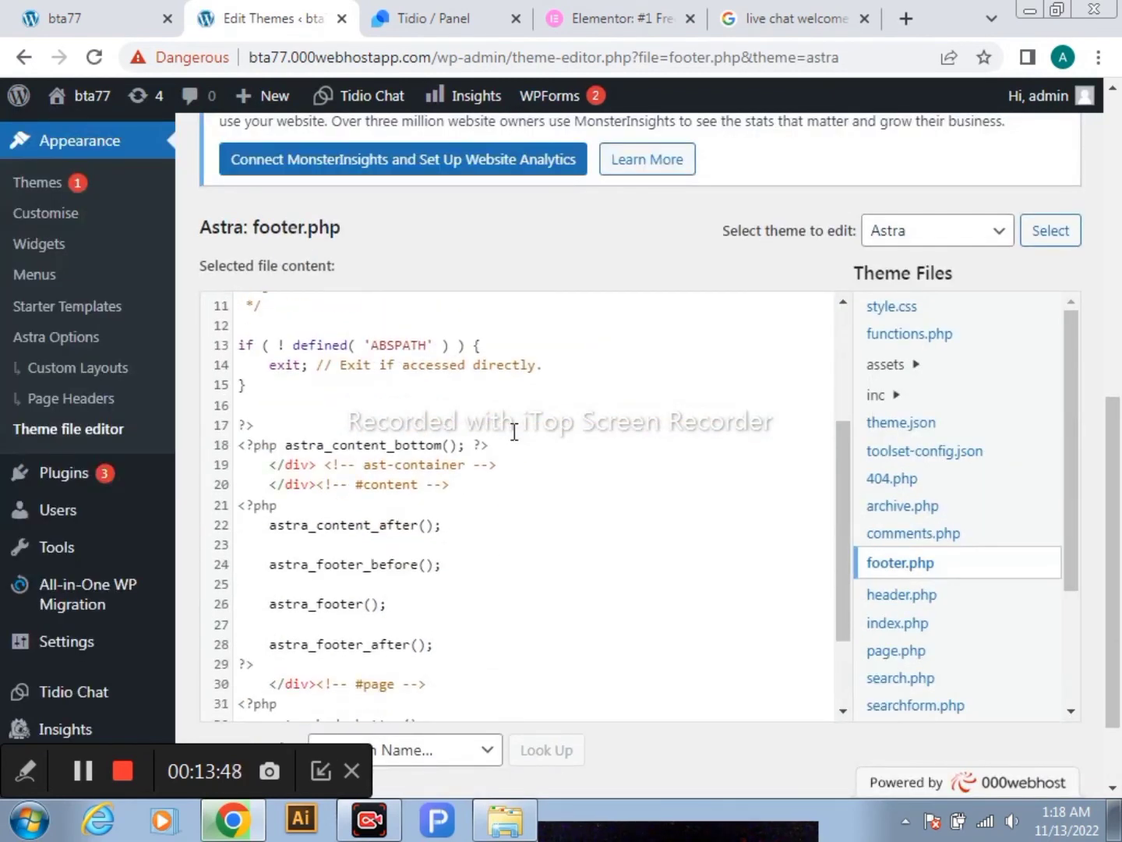
{"action": "scroll", "coordinate": [551, 413], "scroll_direction": "down", "scroll_amount": 2}
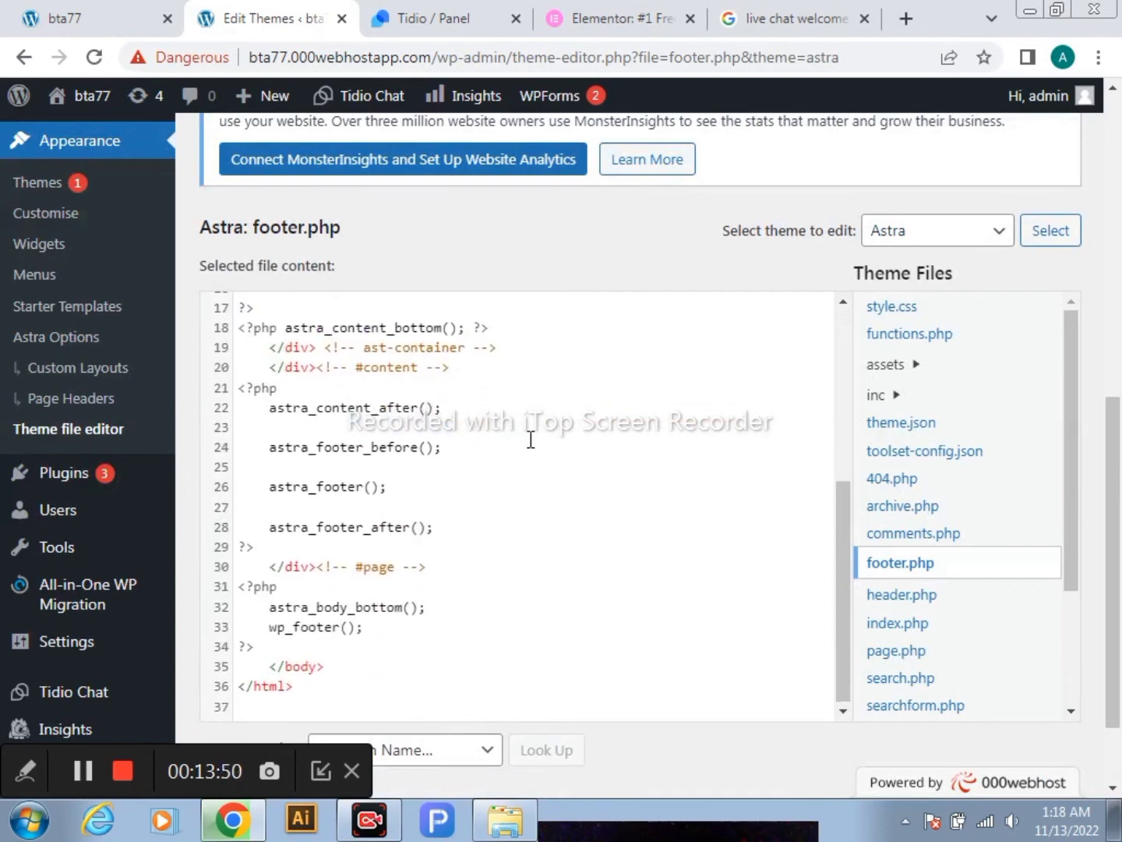
Paste the Tidio script at the end of line 34, before the closing body tag, and update the file
{"action": "left_click", "coordinate": [269, 652]}
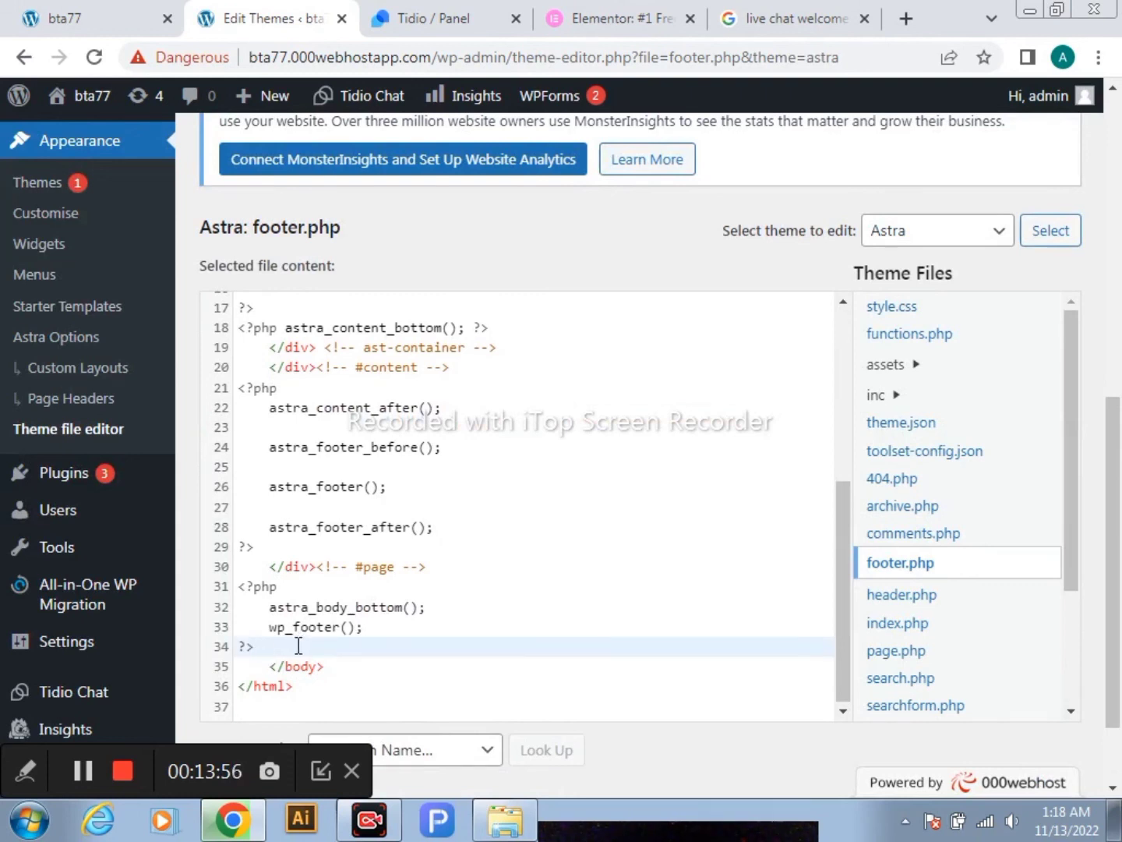
{"action": "right_click", "coordinate": [297, 645]}
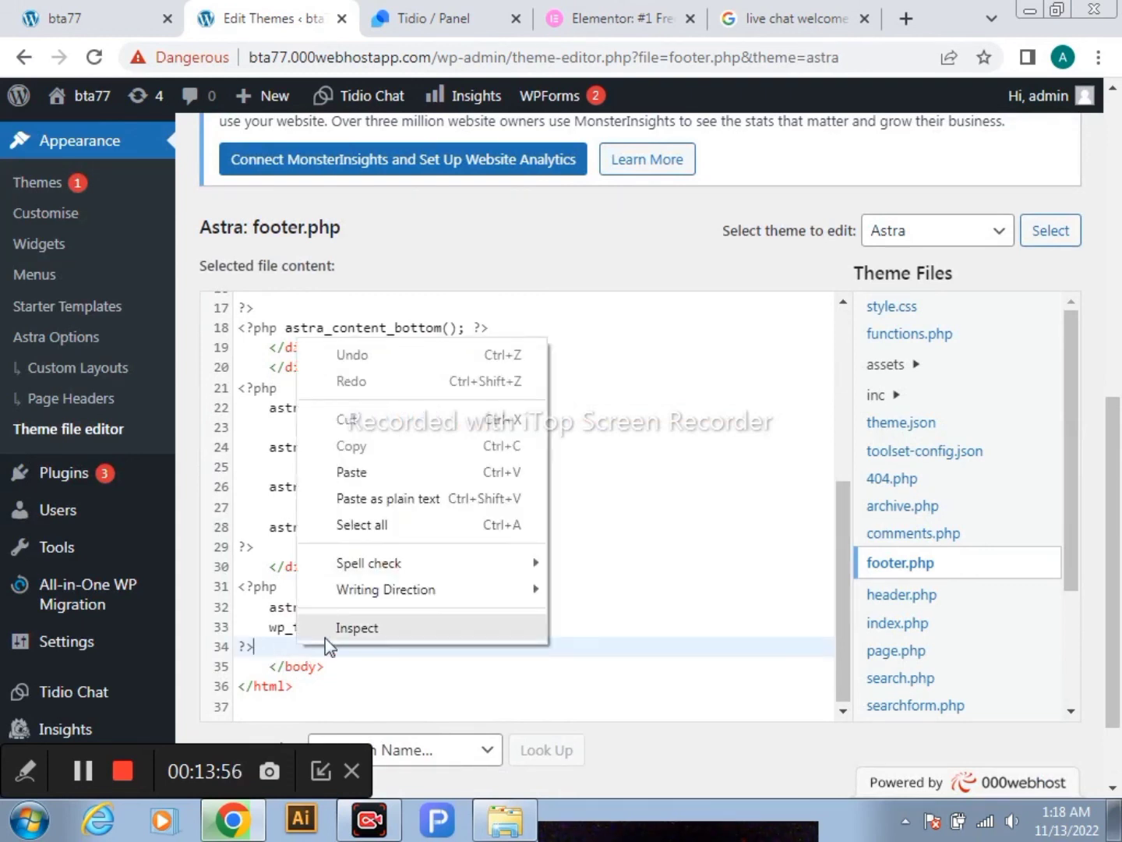
{"action": "left_click", "coordinate": [401, 472]}
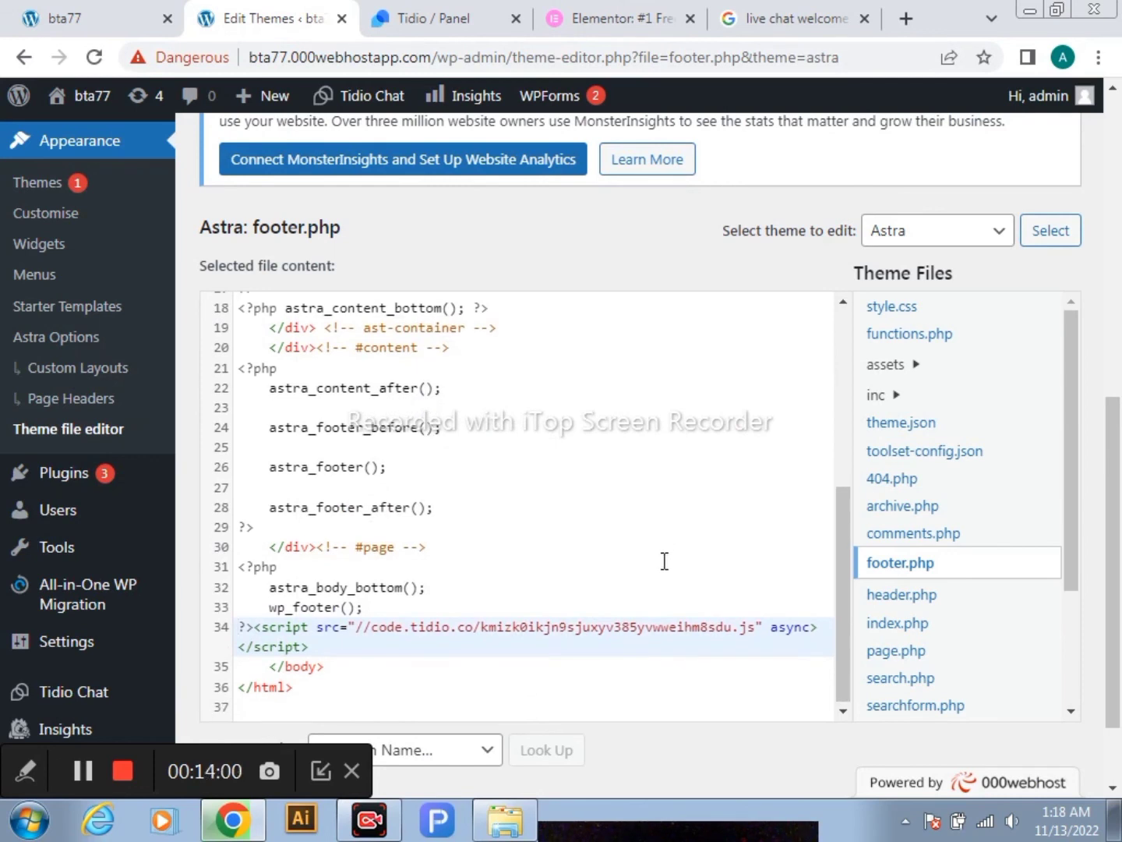
{"action": "scroll", "coordinate": [664, 561], "scroll_direction": "down", "scroll_amount": 1}
{"action": "left_click", "coordinate": [263, 690]}
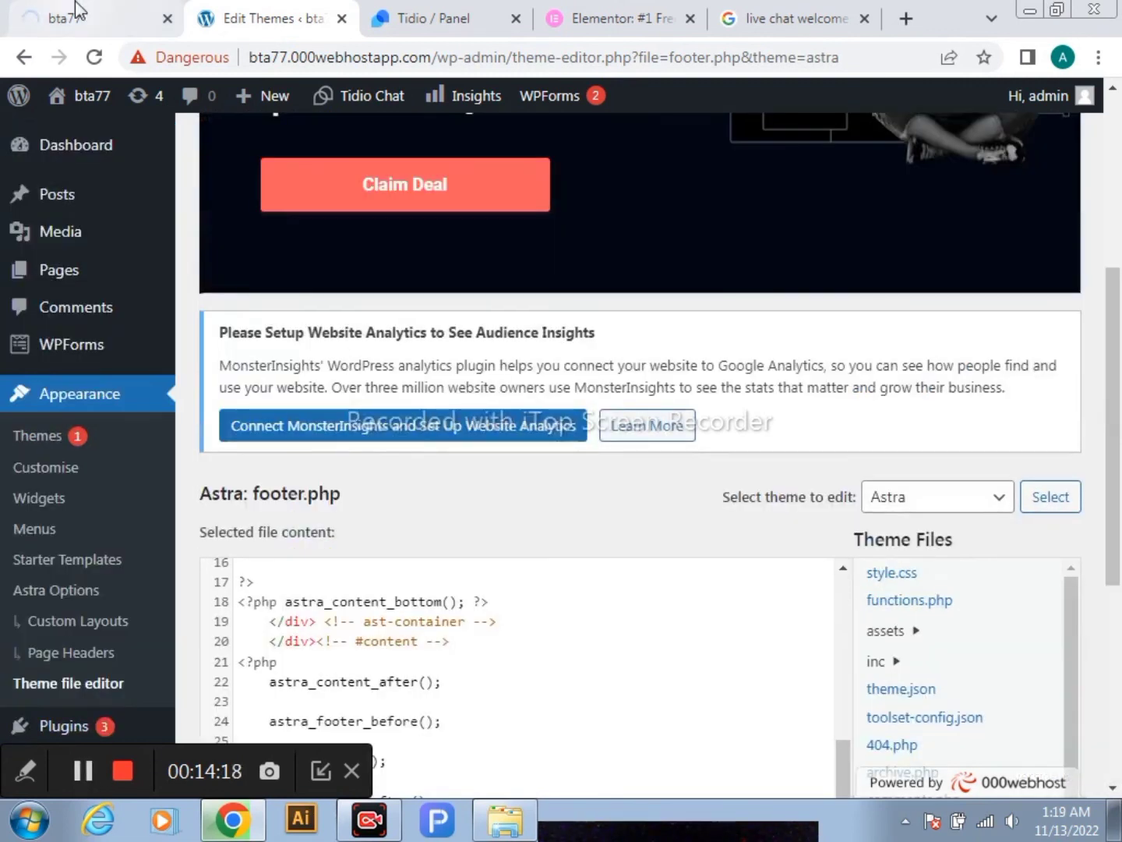
{"action": "left_click", "coordinate": [74, 15]}
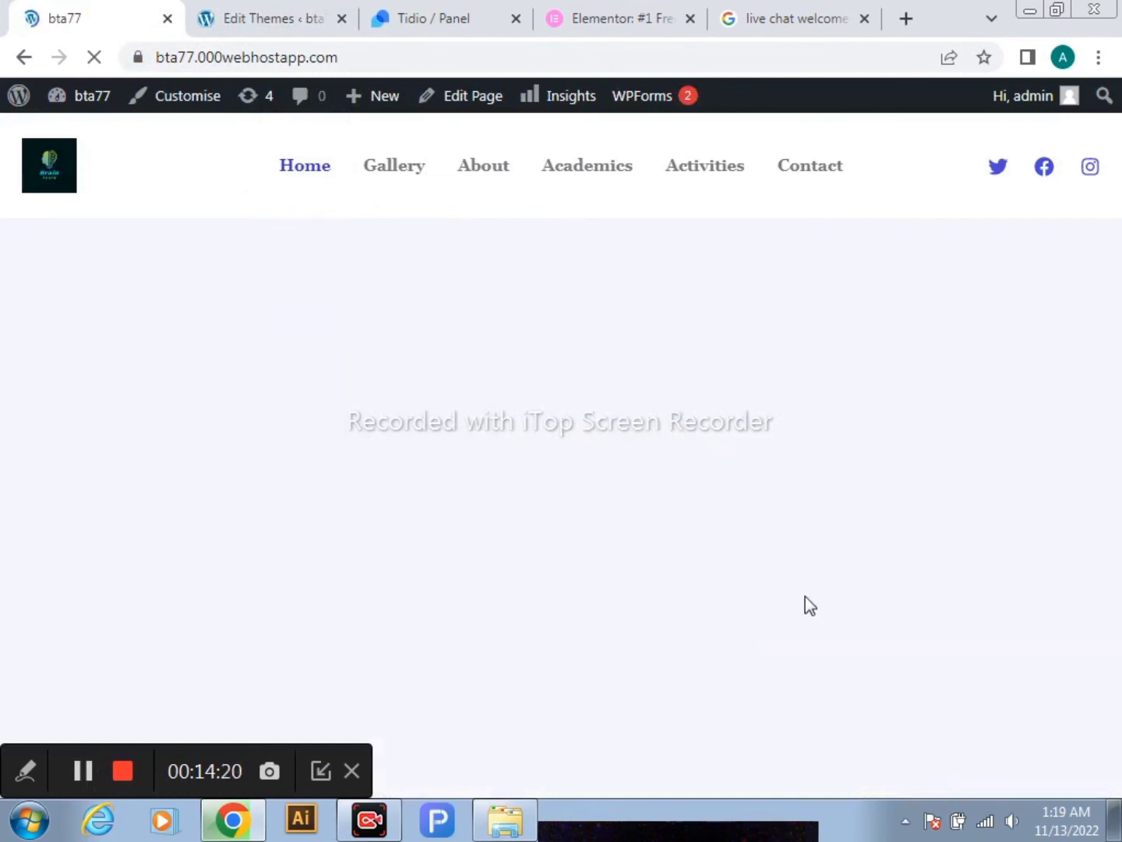